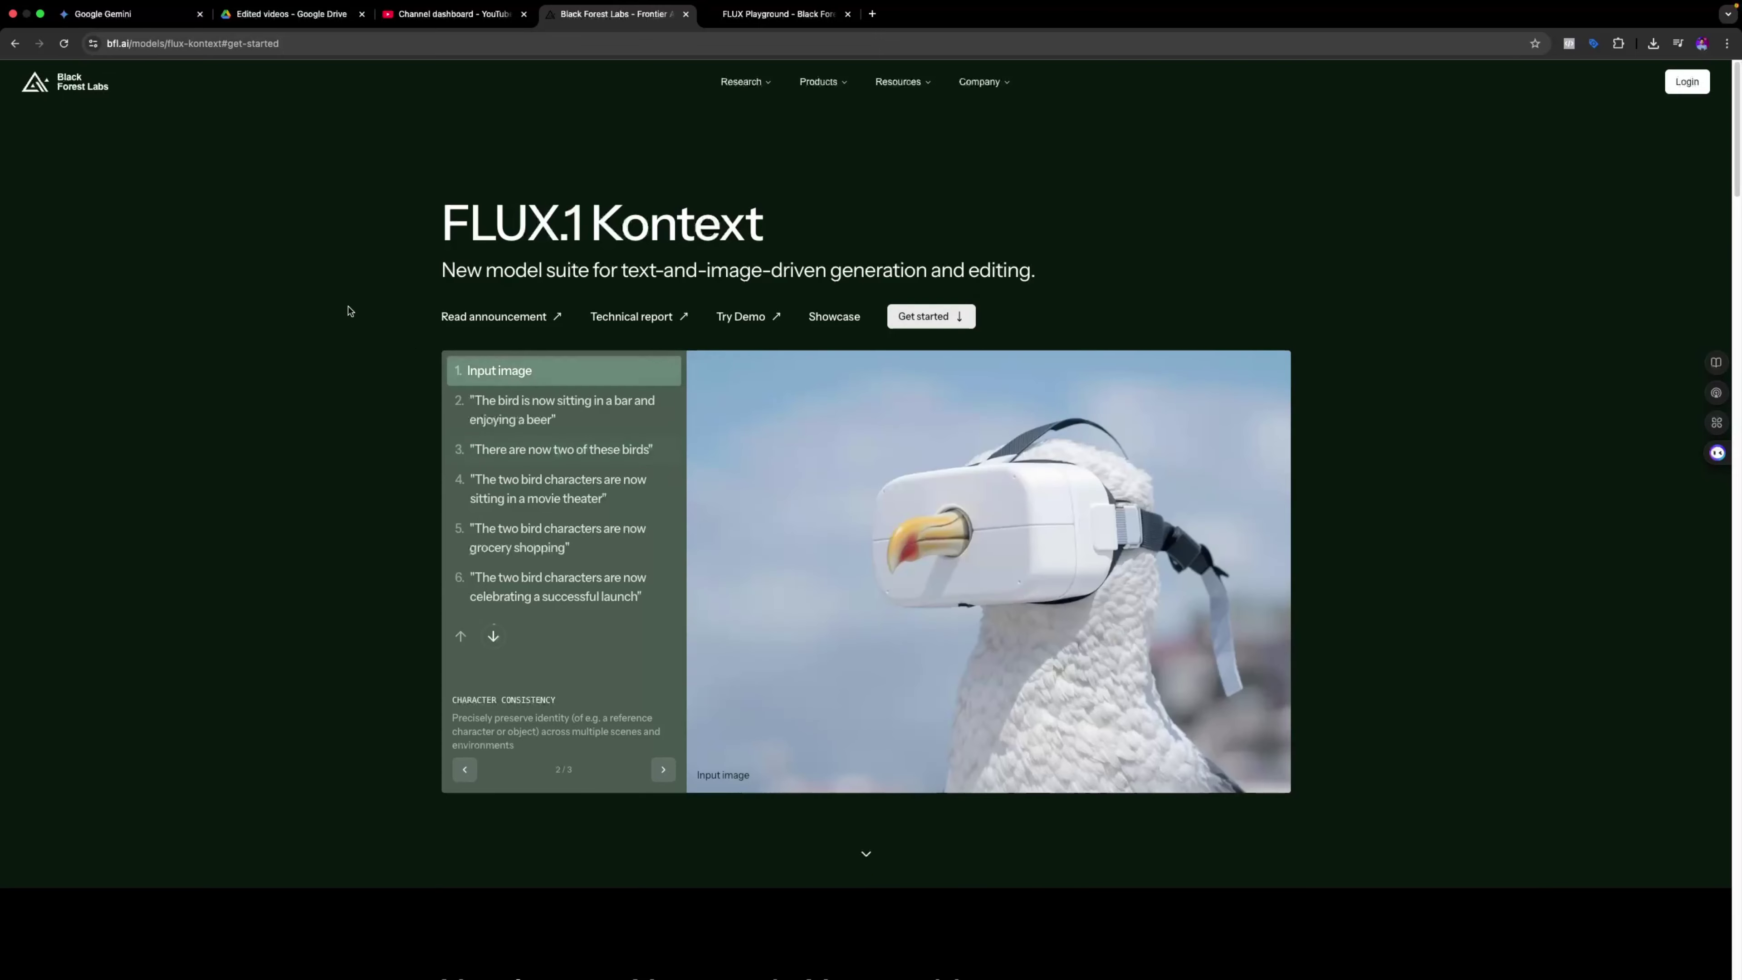
# Go through the contextual understanding and character consistency examples, viewing each bird prompt from the input image to the successful launch scene
pyautogui.click(464, 776)
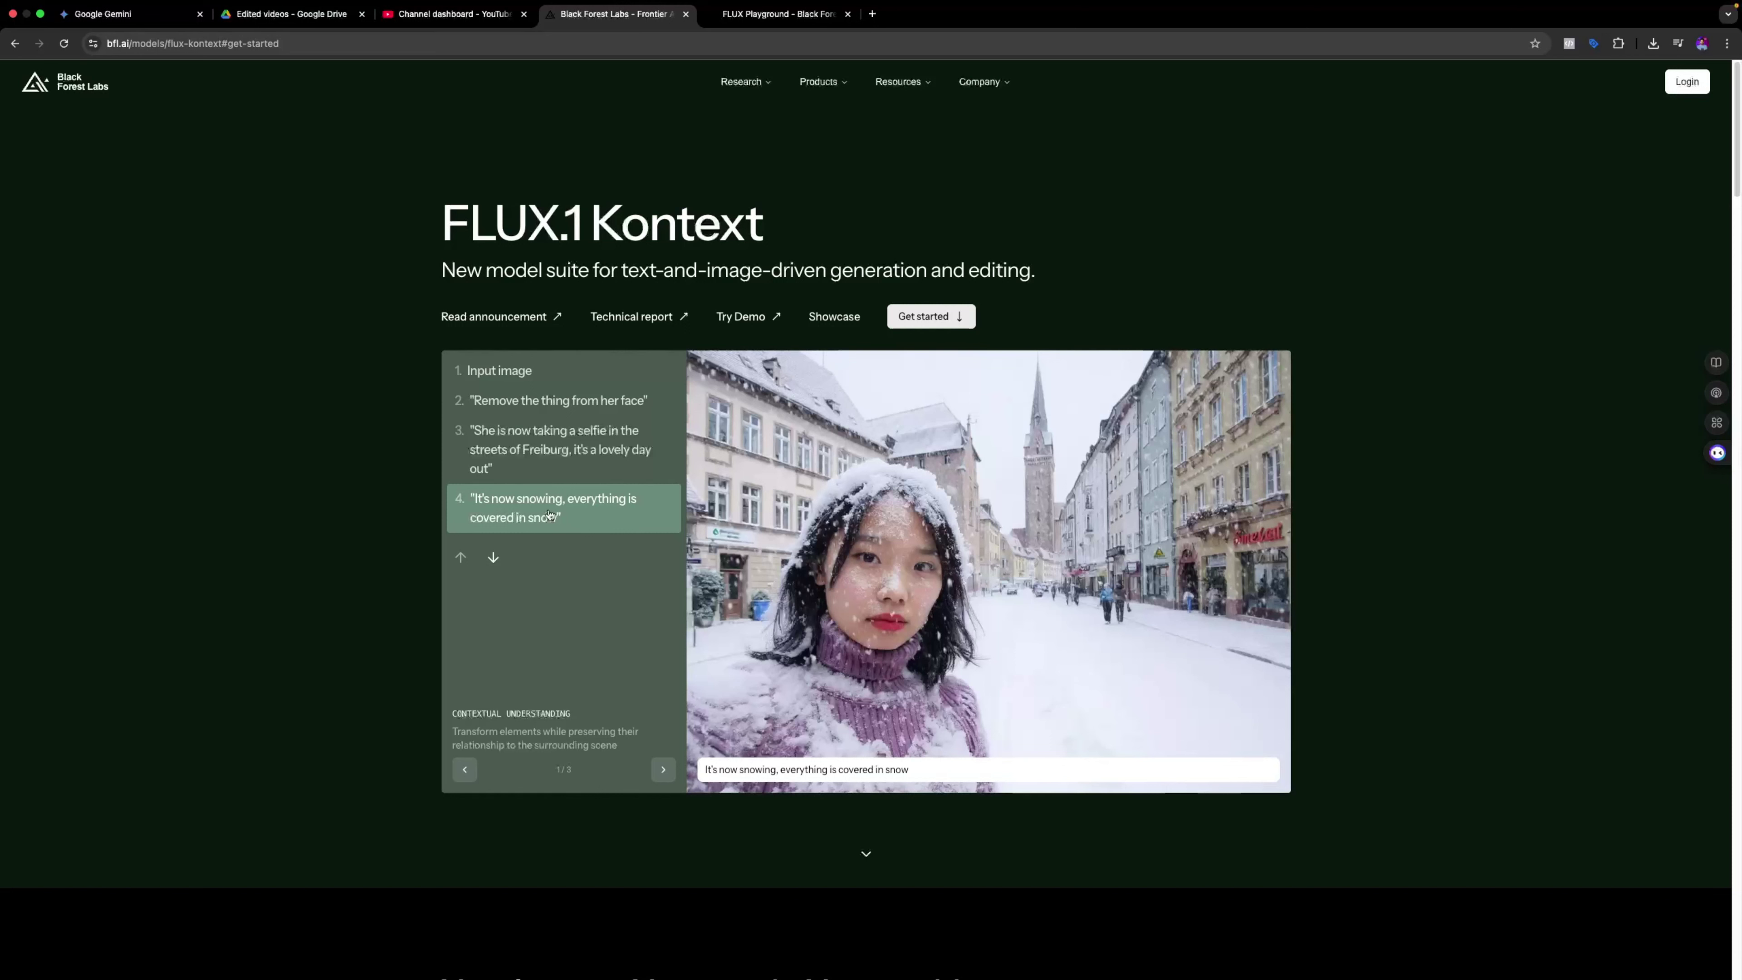
pyautogui.click(660, 770)
pyautogui.click(544, 377)
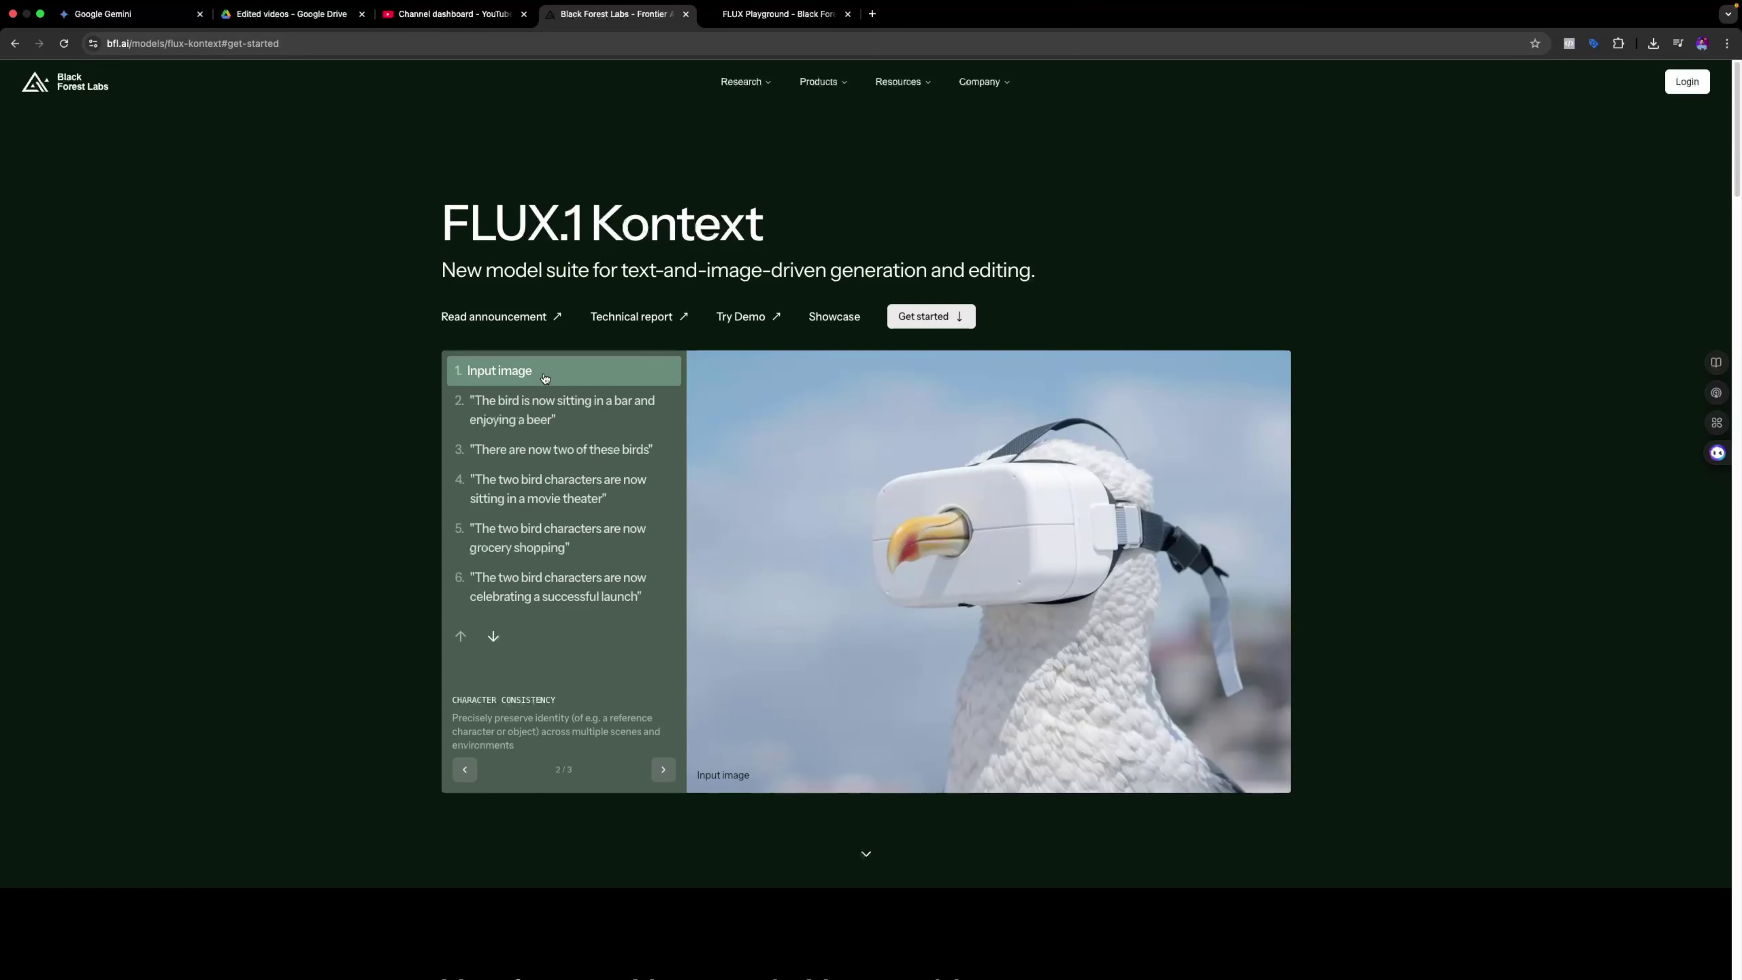
pyautogui.click(554, 406)
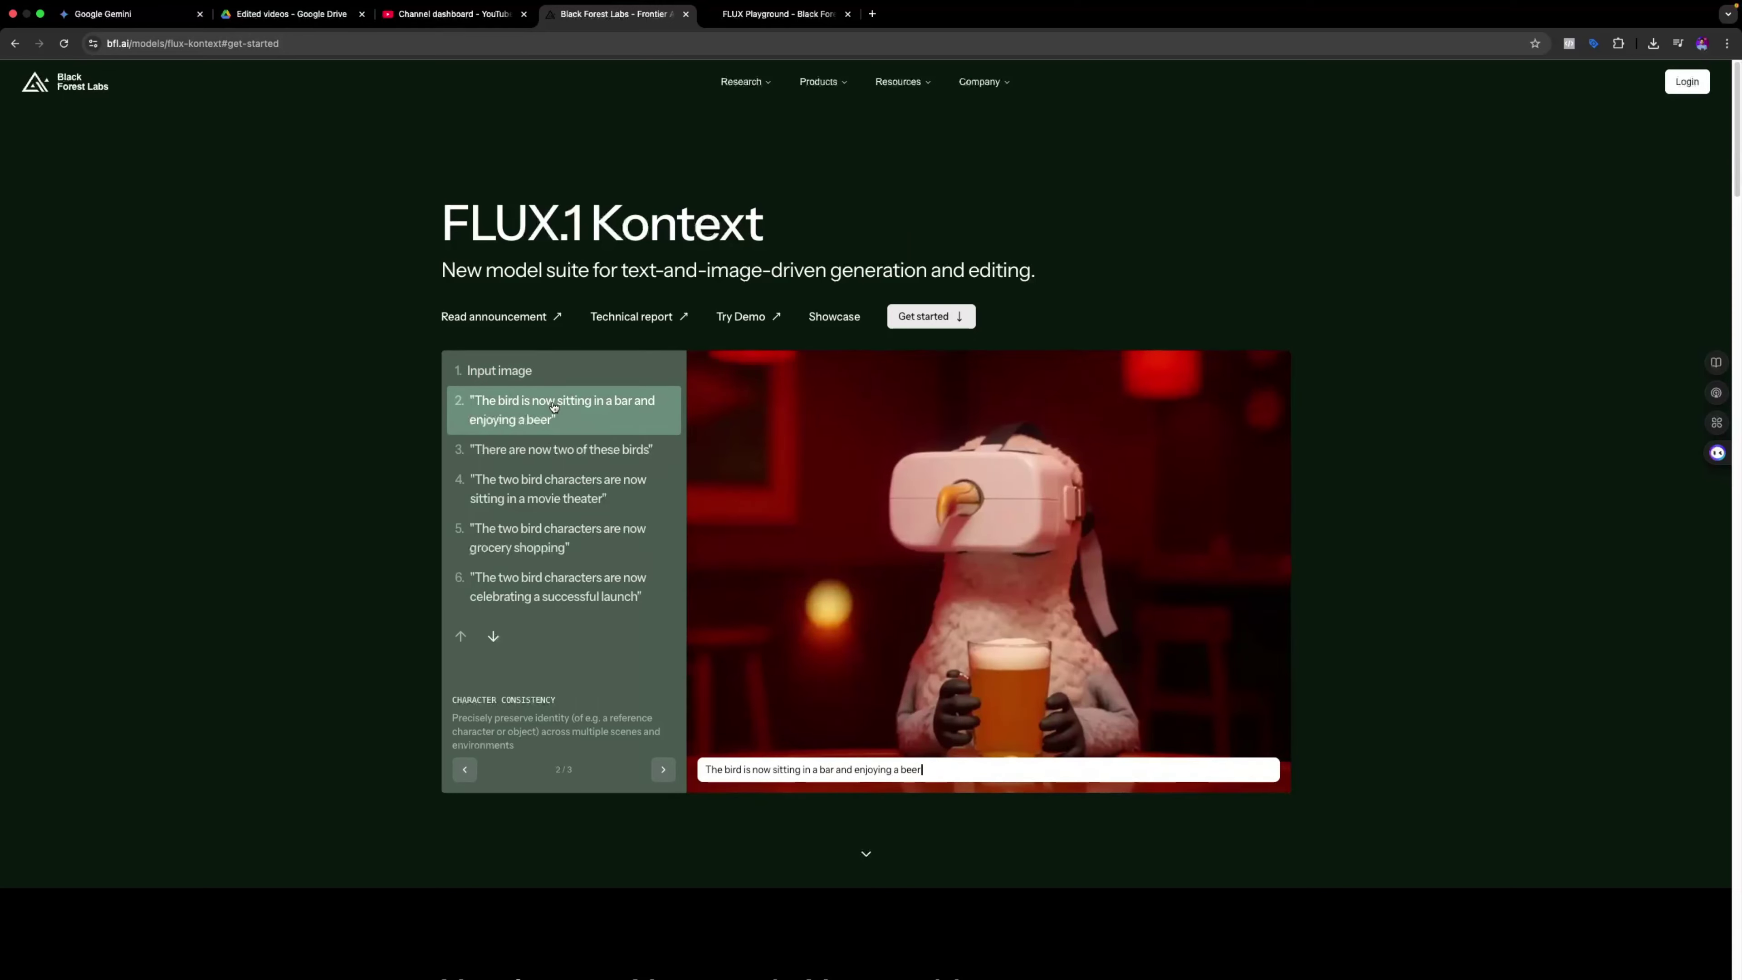
pyautogui.click(565, 449)
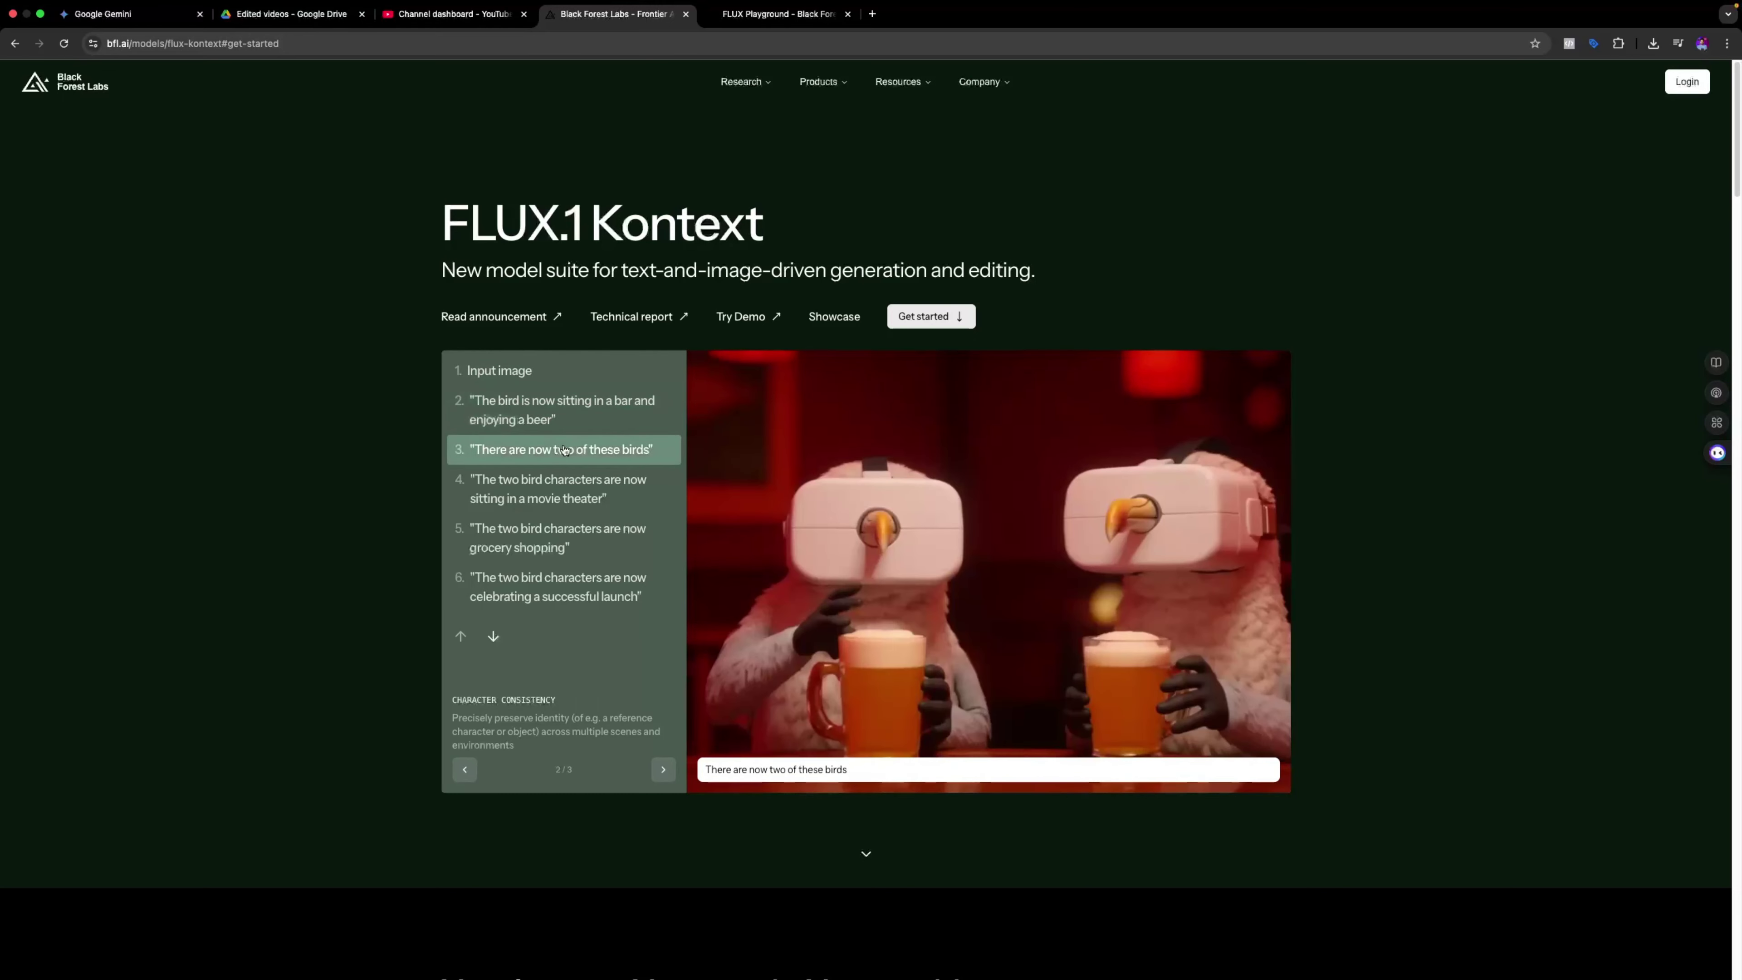
pyautogui.click(567, 475)
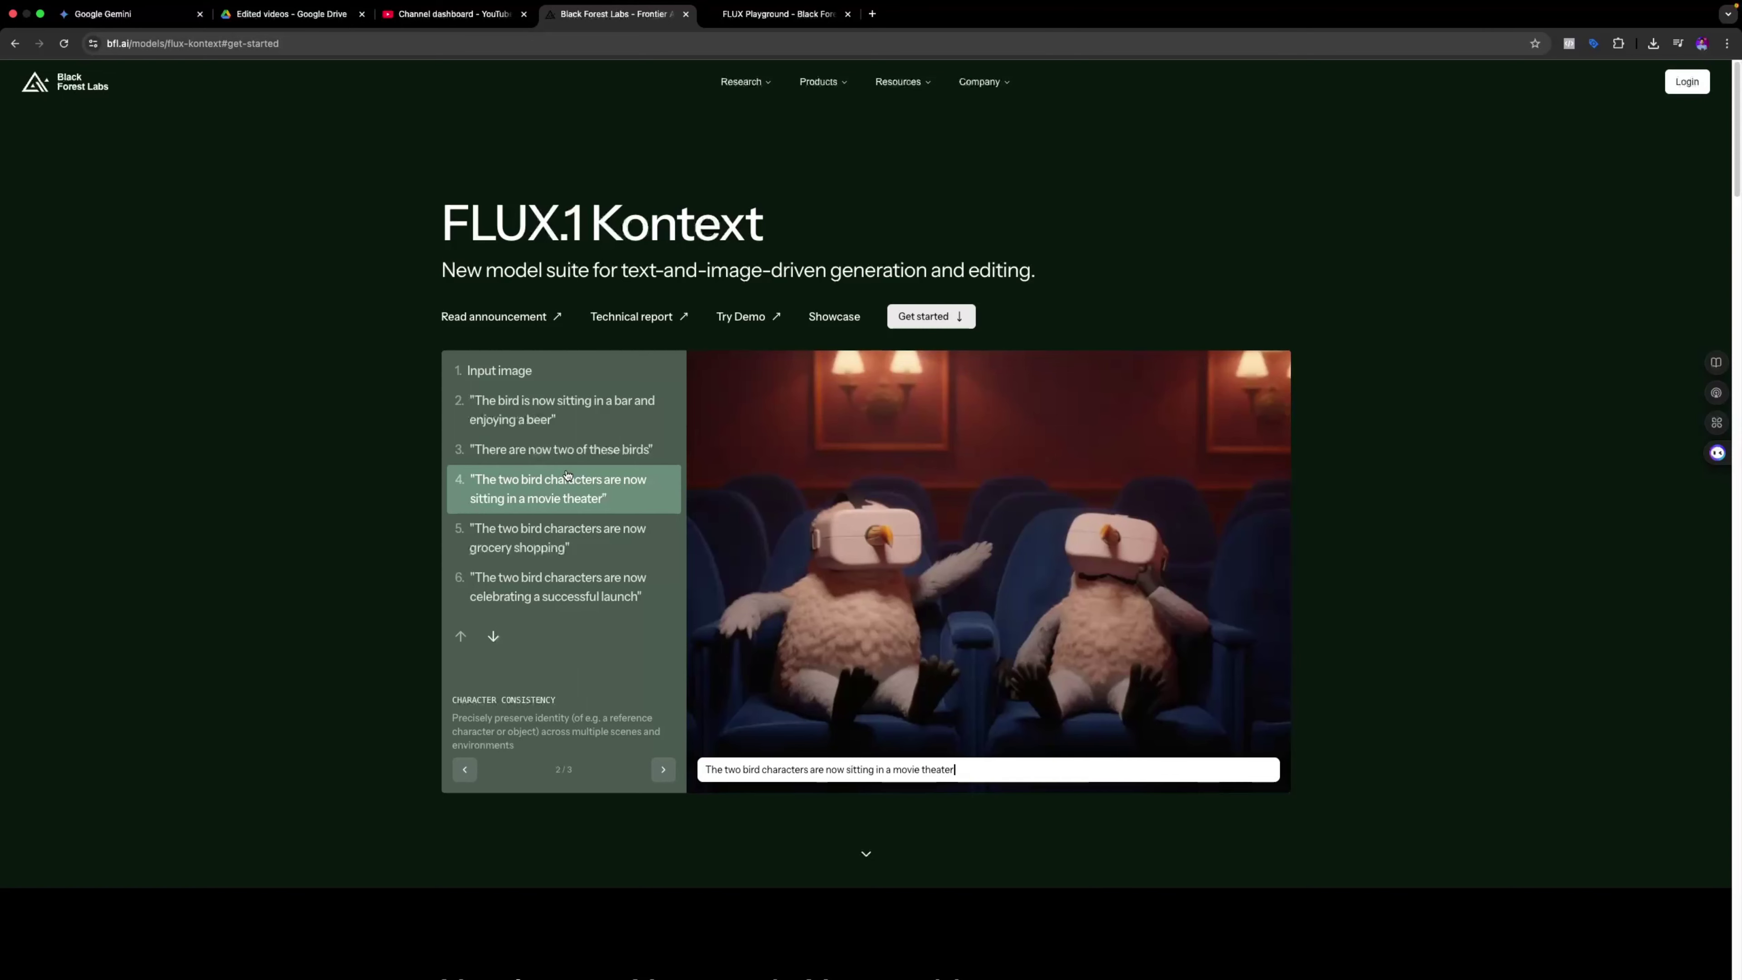
pyautogui.click(560, 524)
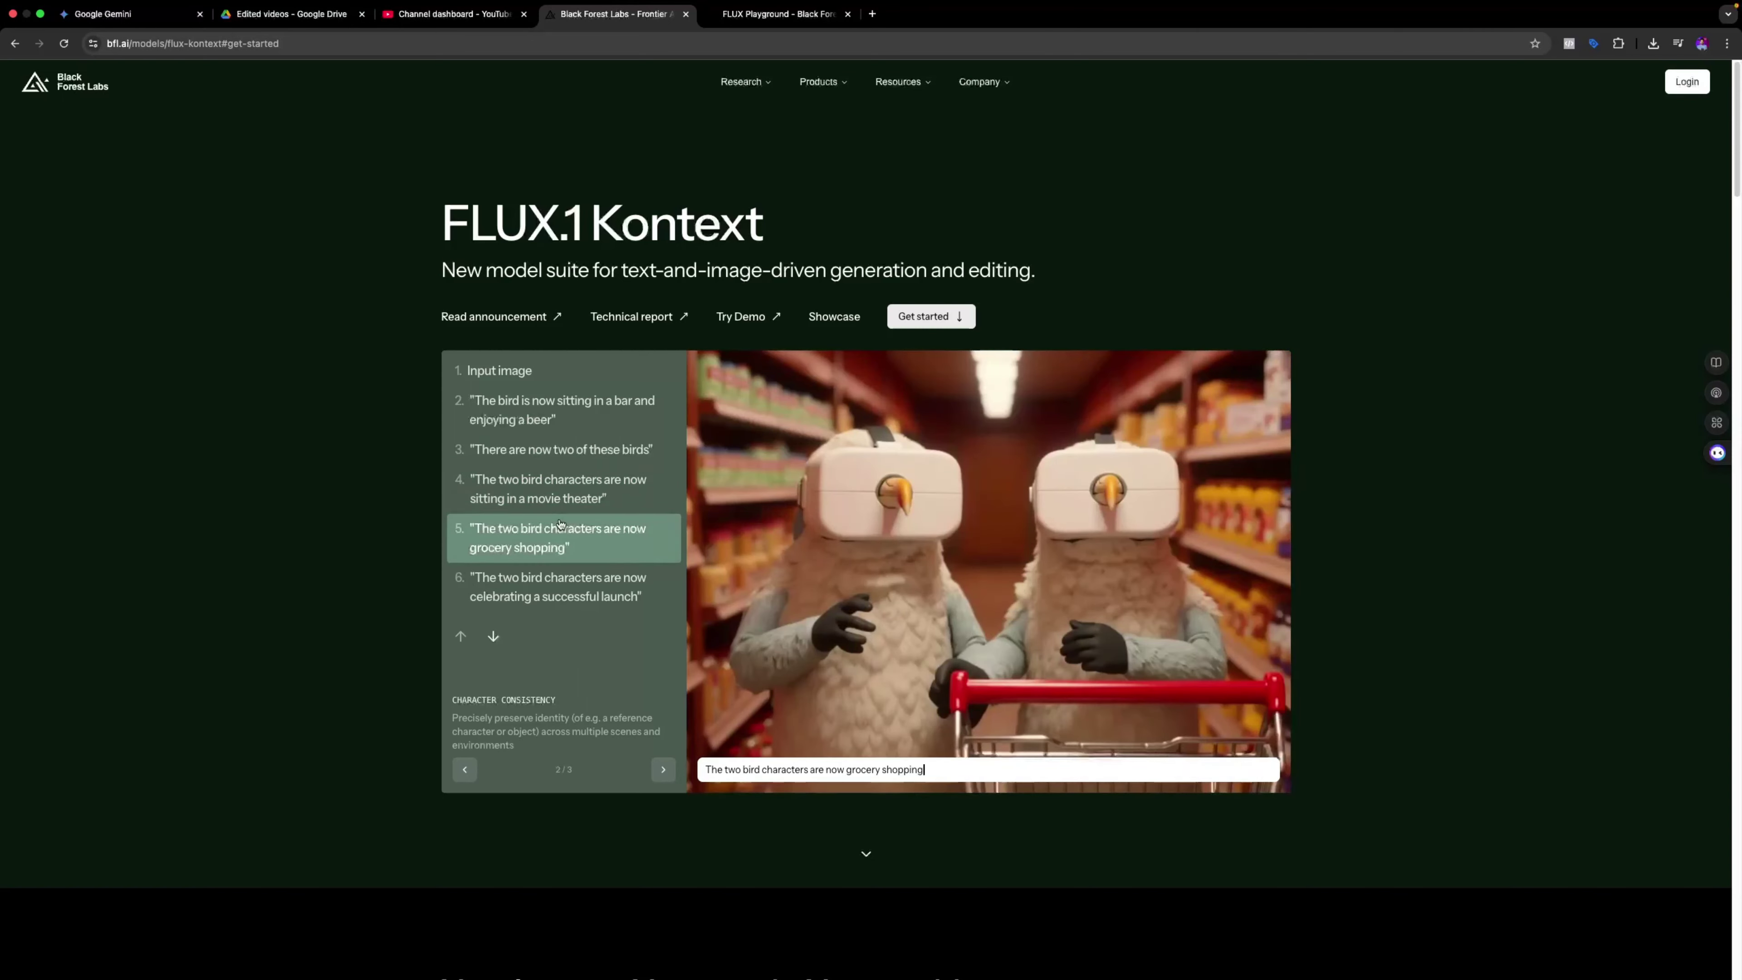
pyautogui.click(573, 604)
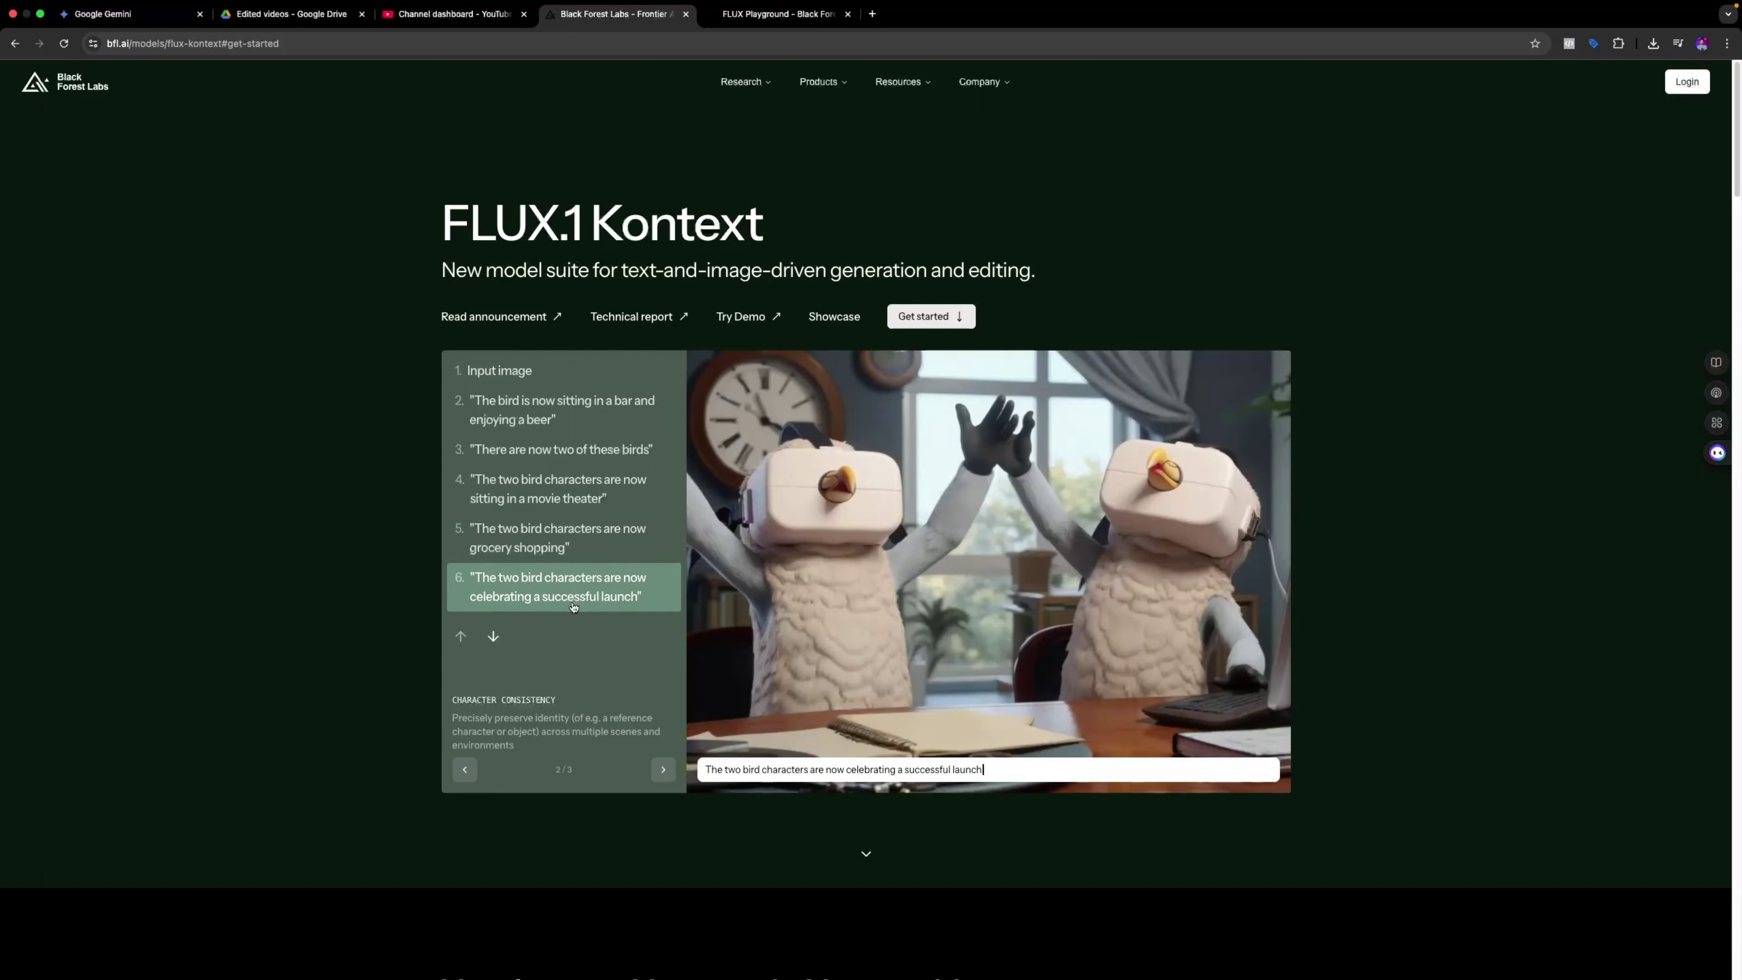
# View the typography example's input sign image and its edits for the text change, night club setting and selfie prompts
pyautogui.click(661, 769)
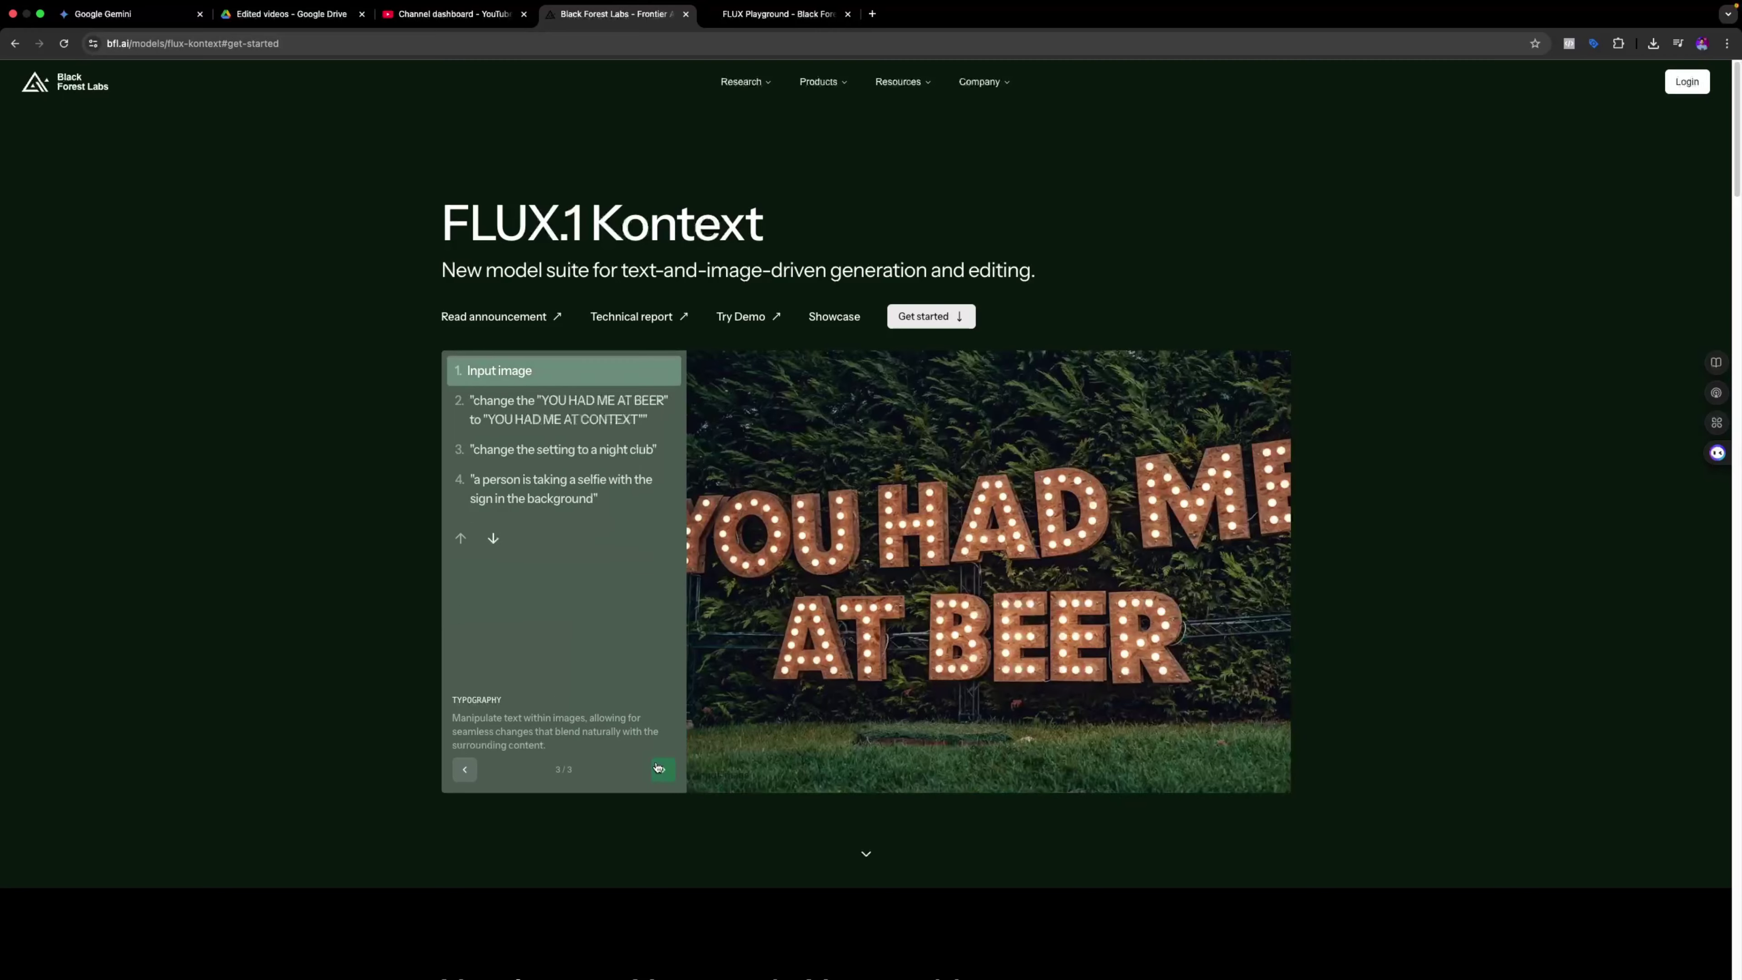
pyautogui.click(508, 409)
pyautogui.click(521, 371)
pyautogui.click(525, 407)
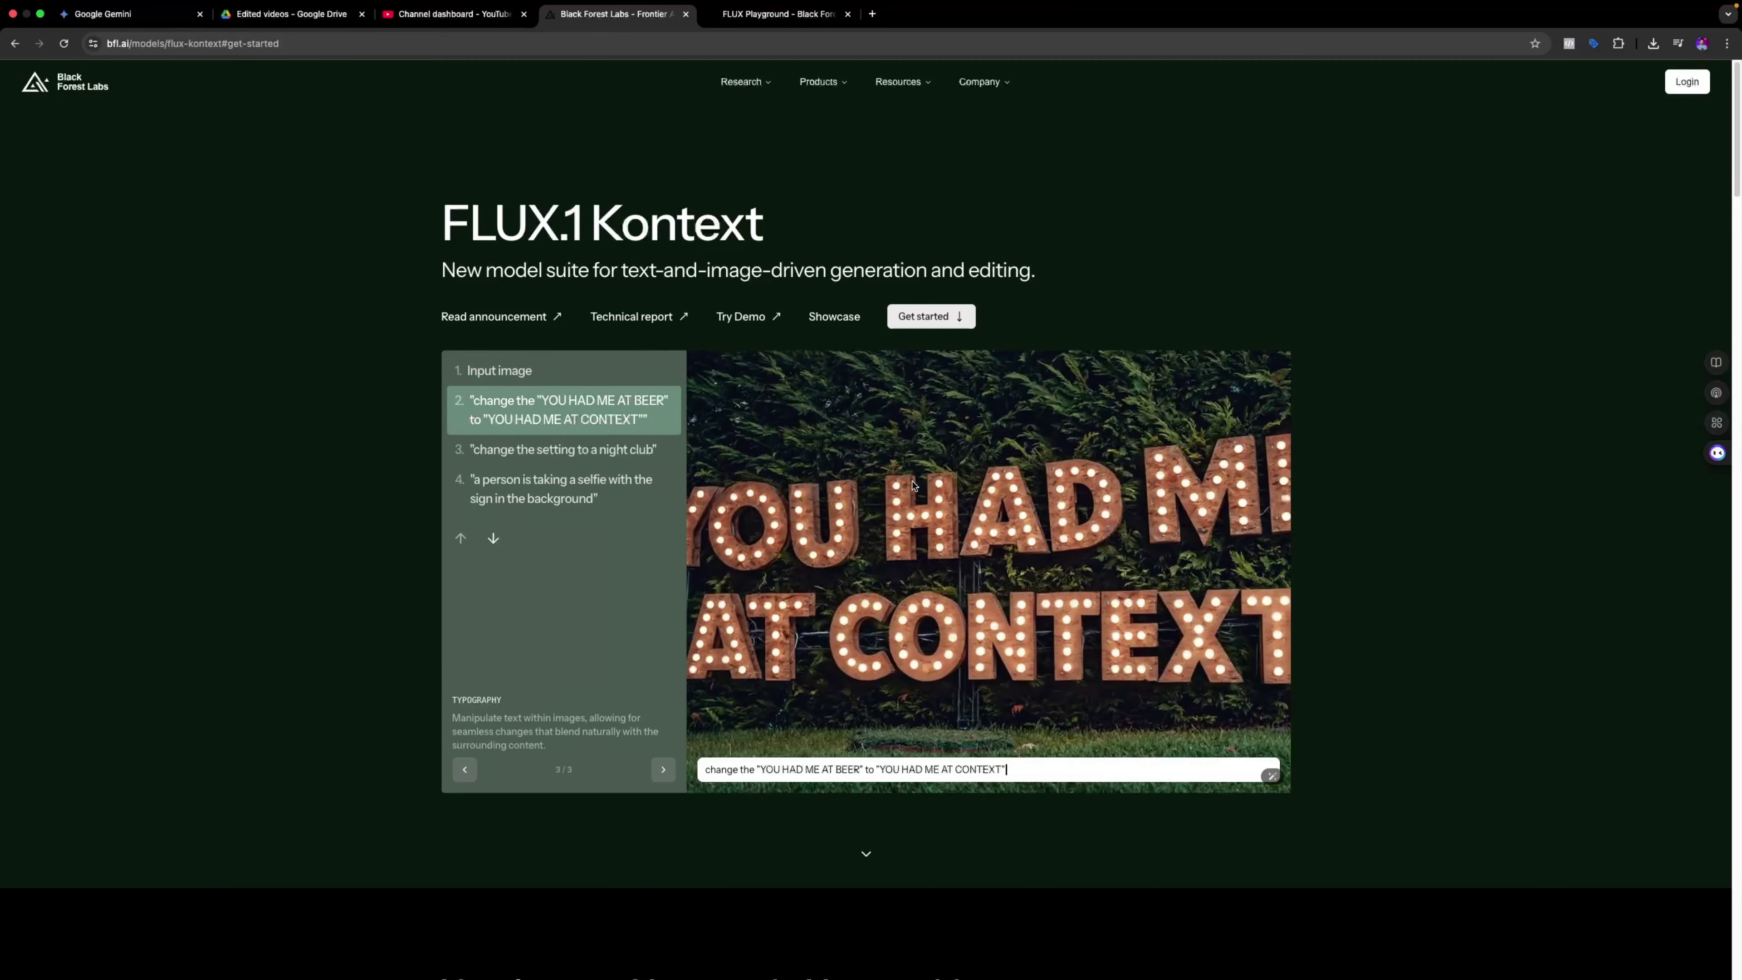
pyautogui.click(538, 370)
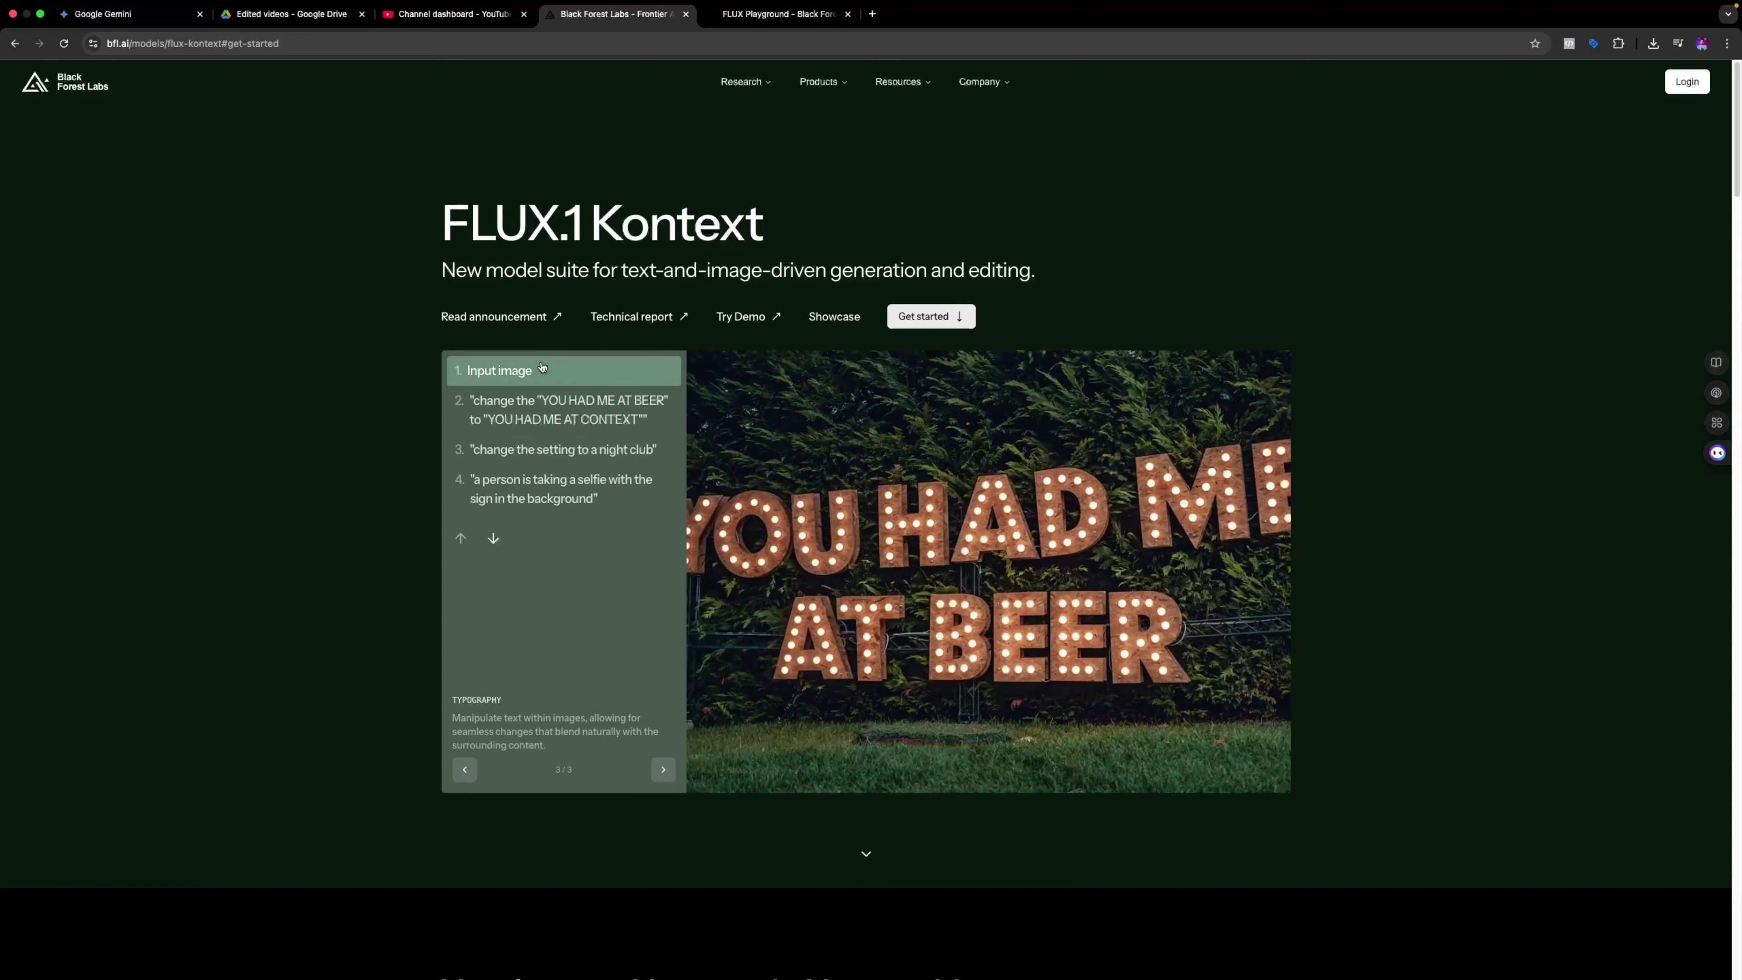
pyautogui.click(553, 409)
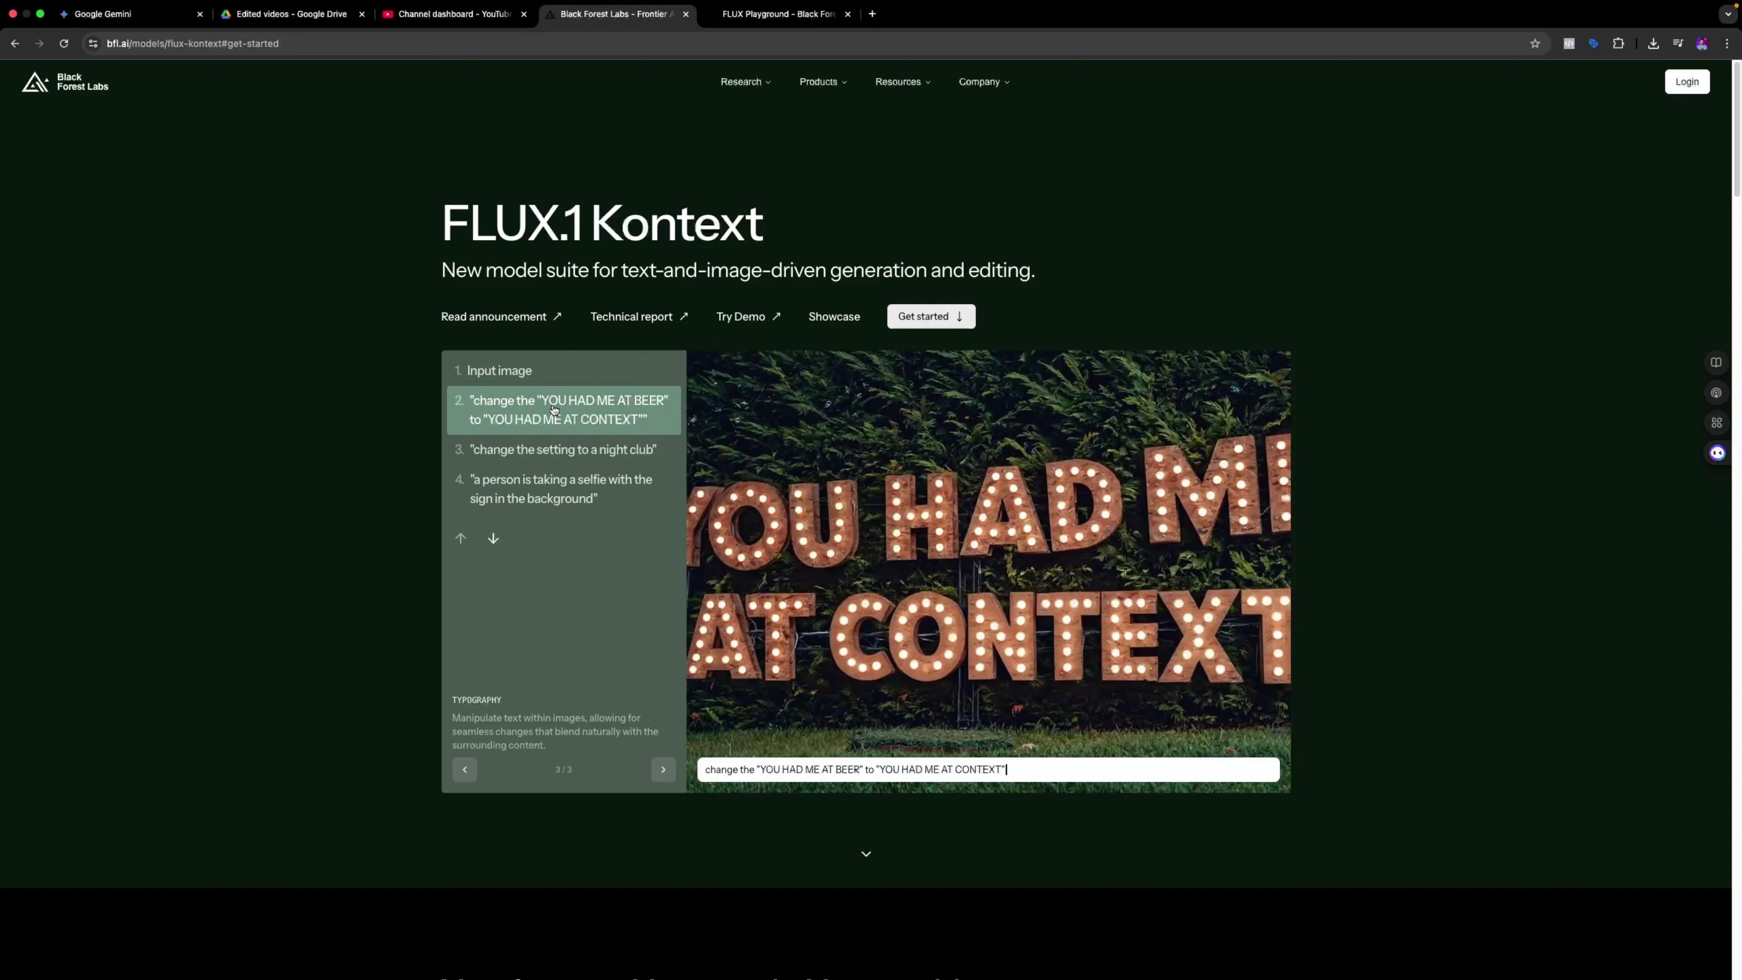
pyautogui.click(585, 449)
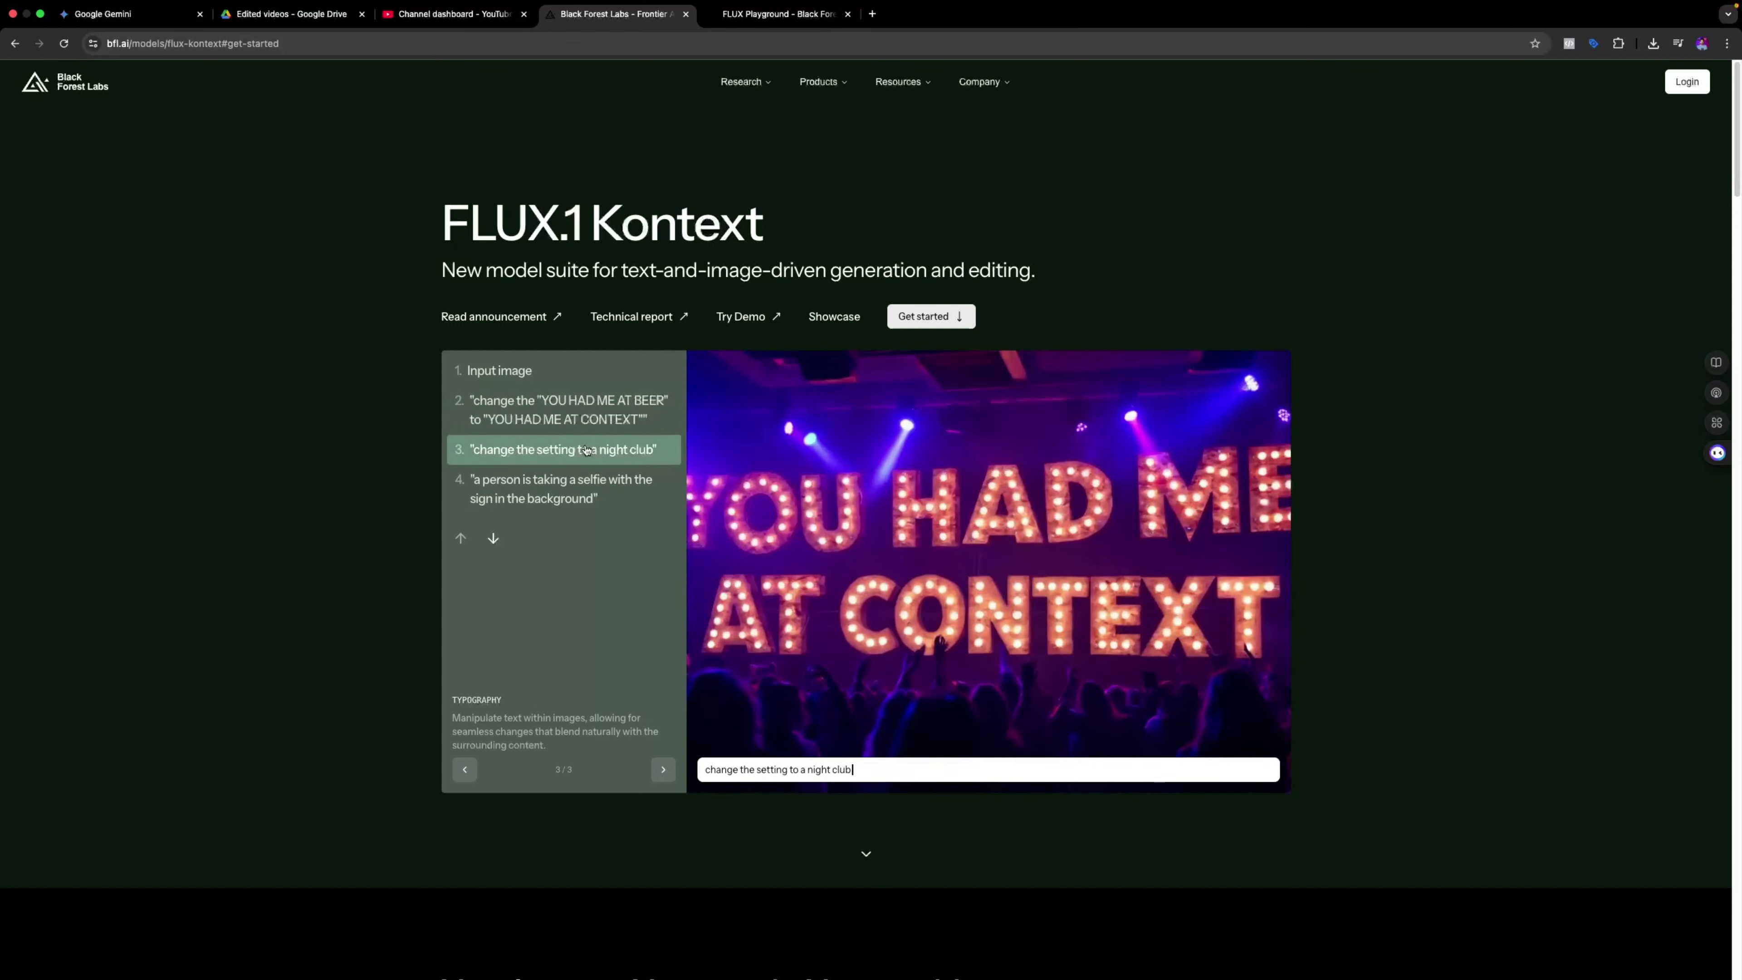
pyautogui.click(580, 486)
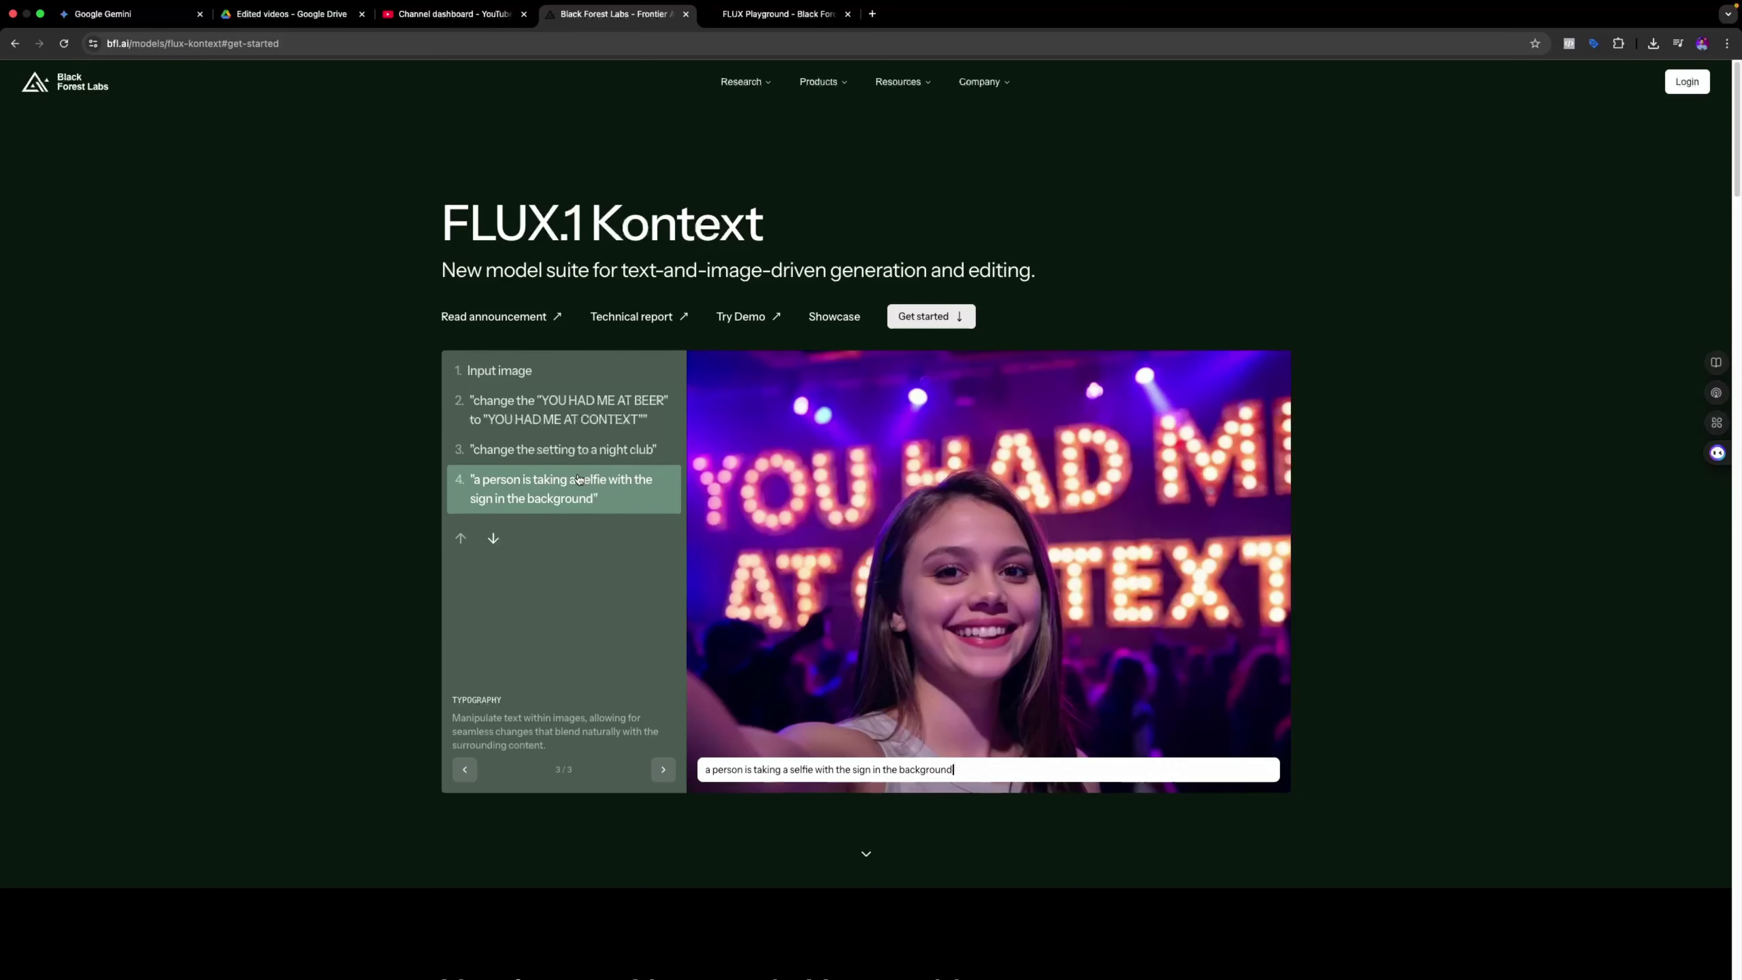
# Examine the FLUX.1 Kontext showcase gallery of input images and edits down to the core capabilities section
pyautogui.scroll(-5, 579, 480)
pyautogui.scroll(-5, 576, 472)
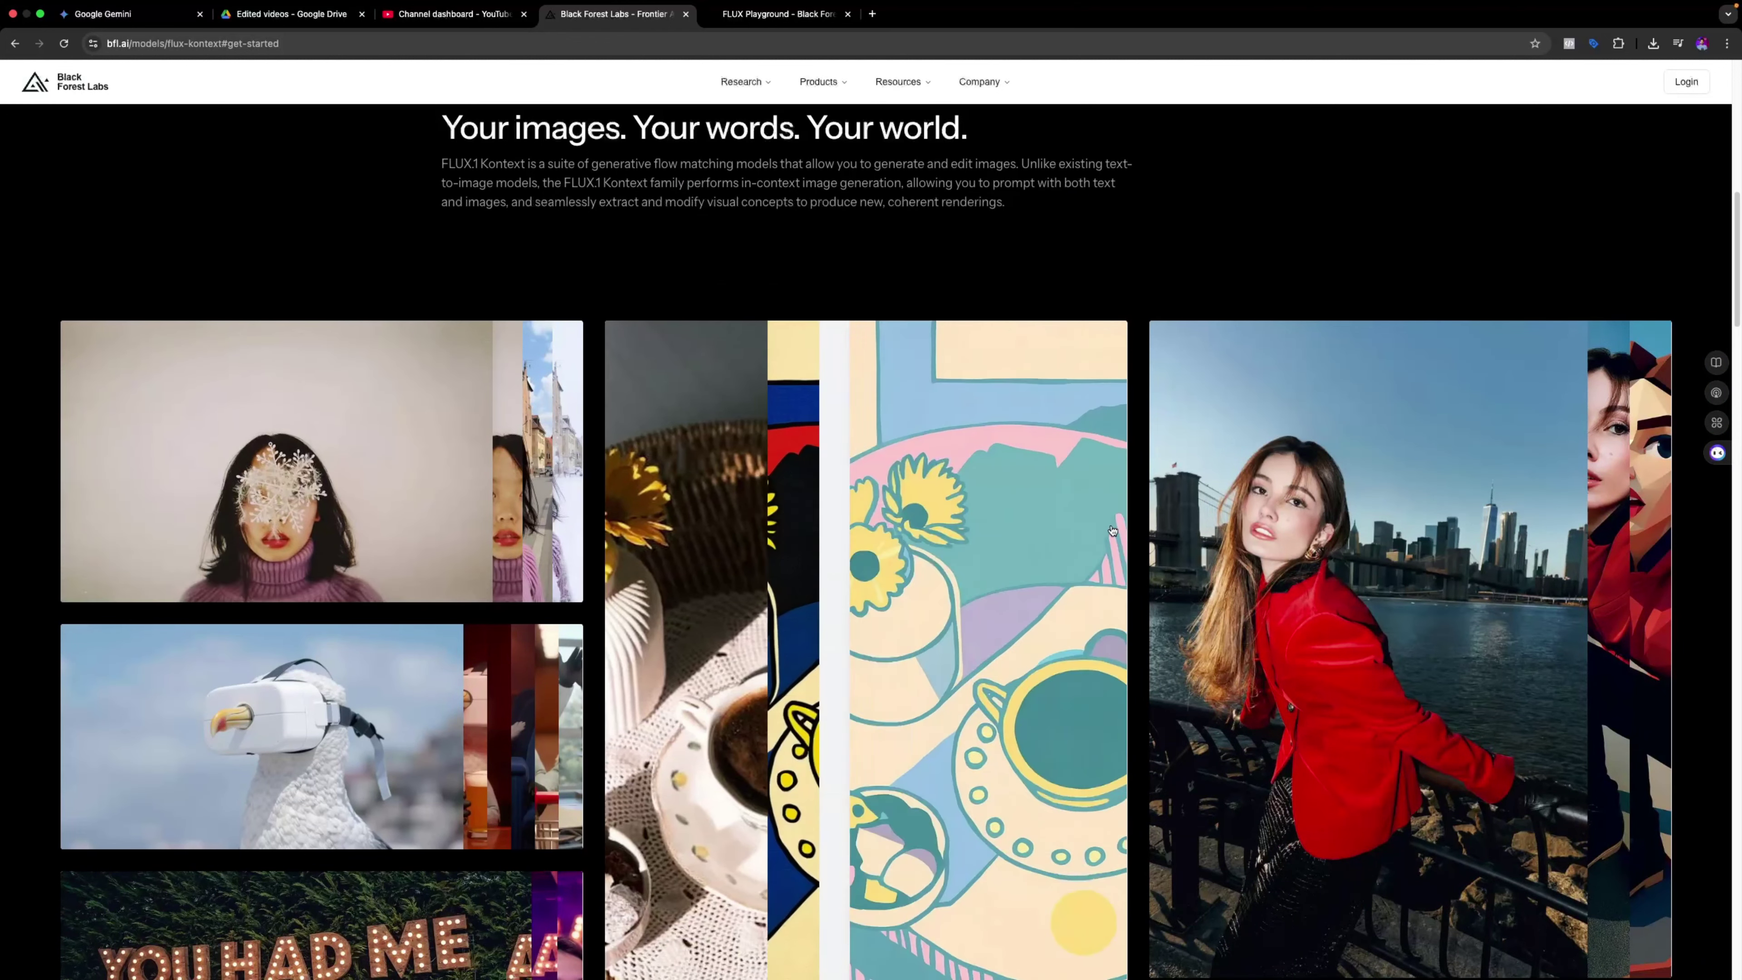
pyautogui.scroll(-1, 1296, 482)
pyautogui.scroll(-4, 1296, 482)
pyautogui.scroll(1, 1405, 371)
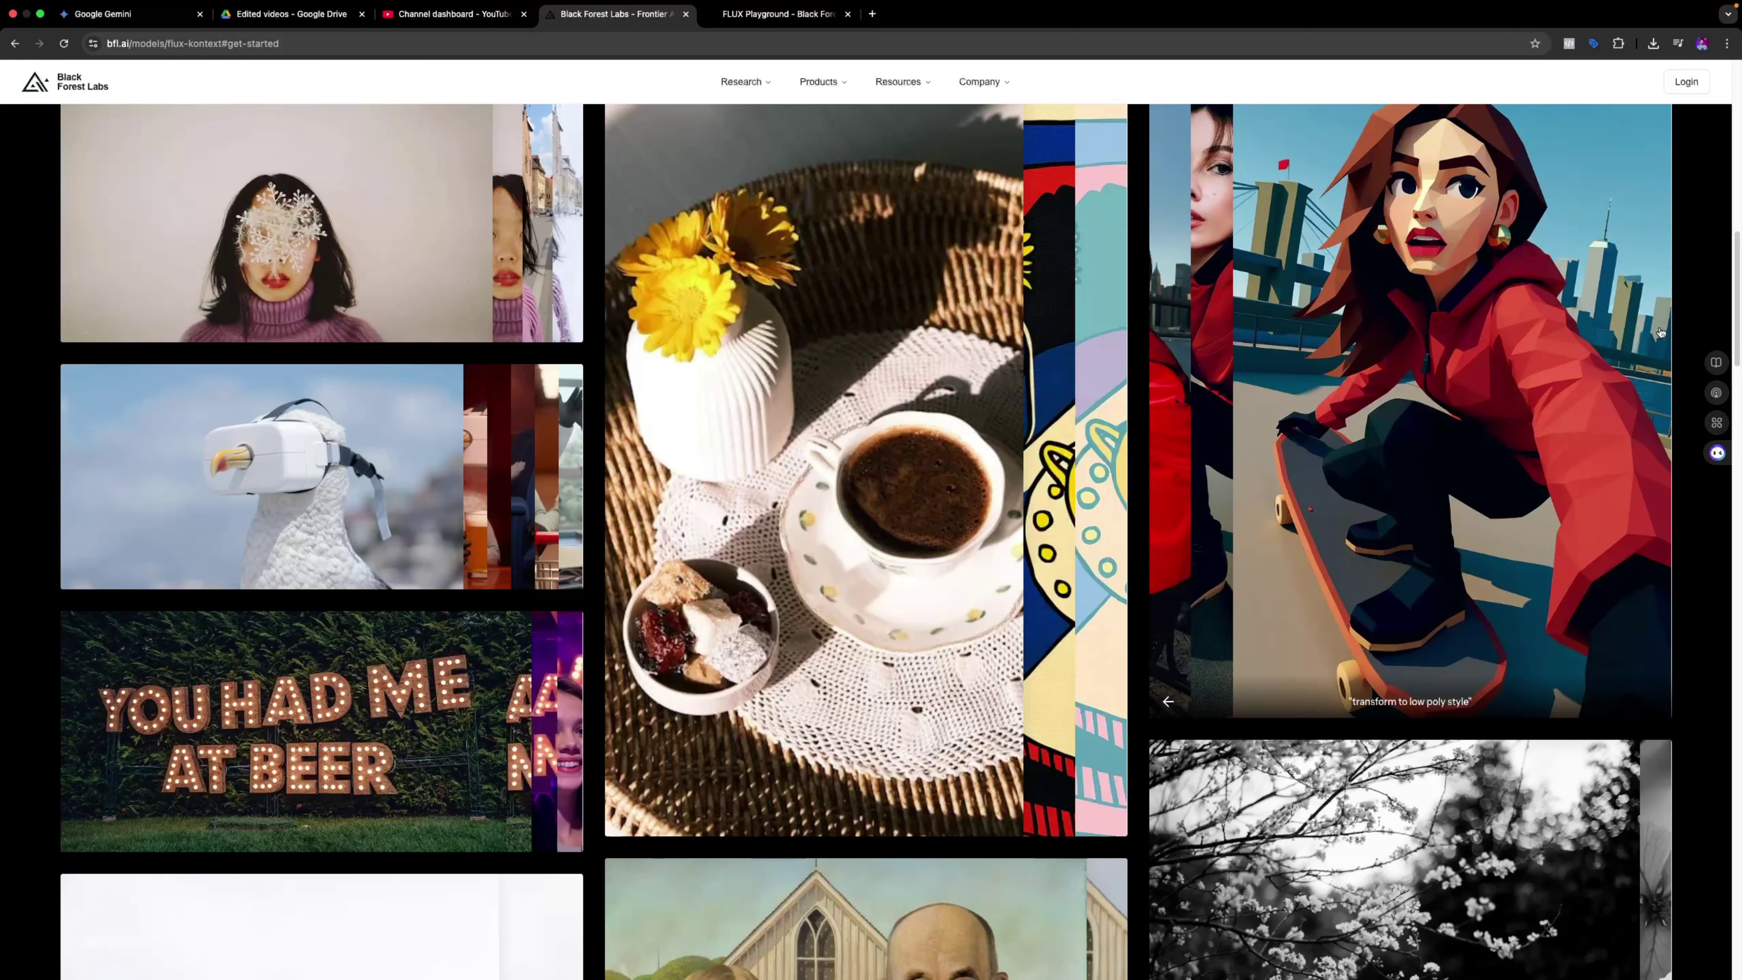
pyautogui.scroll(-5, 1012, 553)
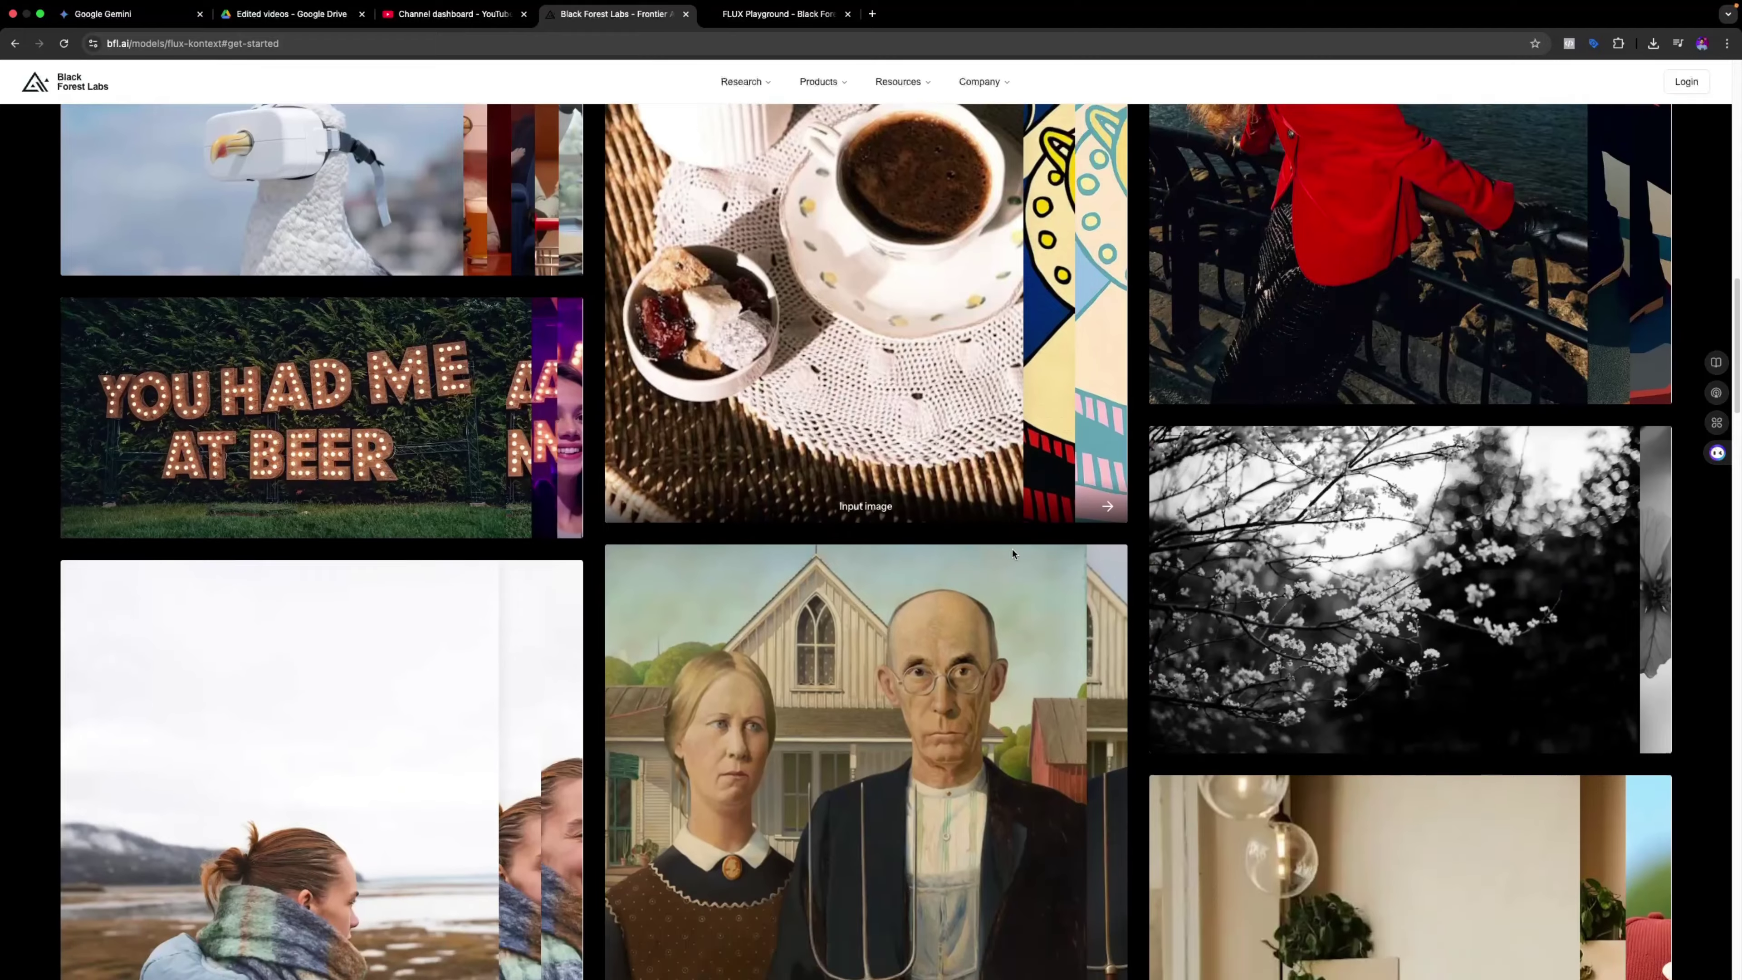
pyautogui.scroll(-3, 1012, 552)
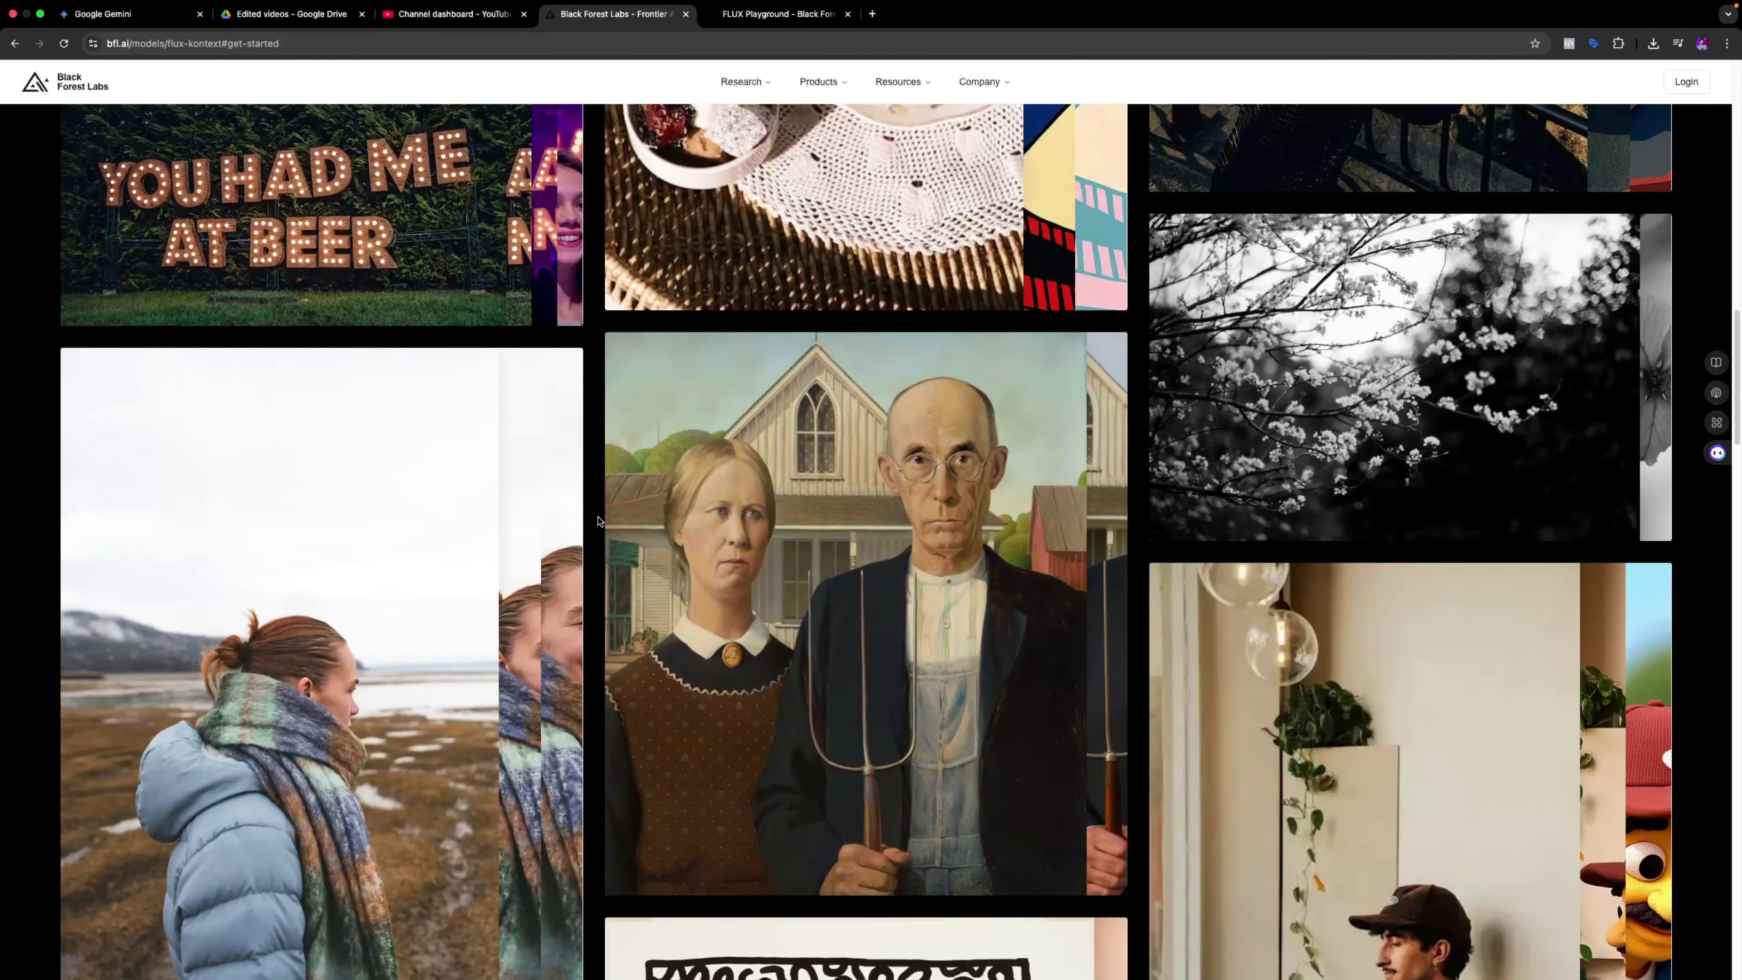
pyautogui.scroll(-6, 1304, 637)
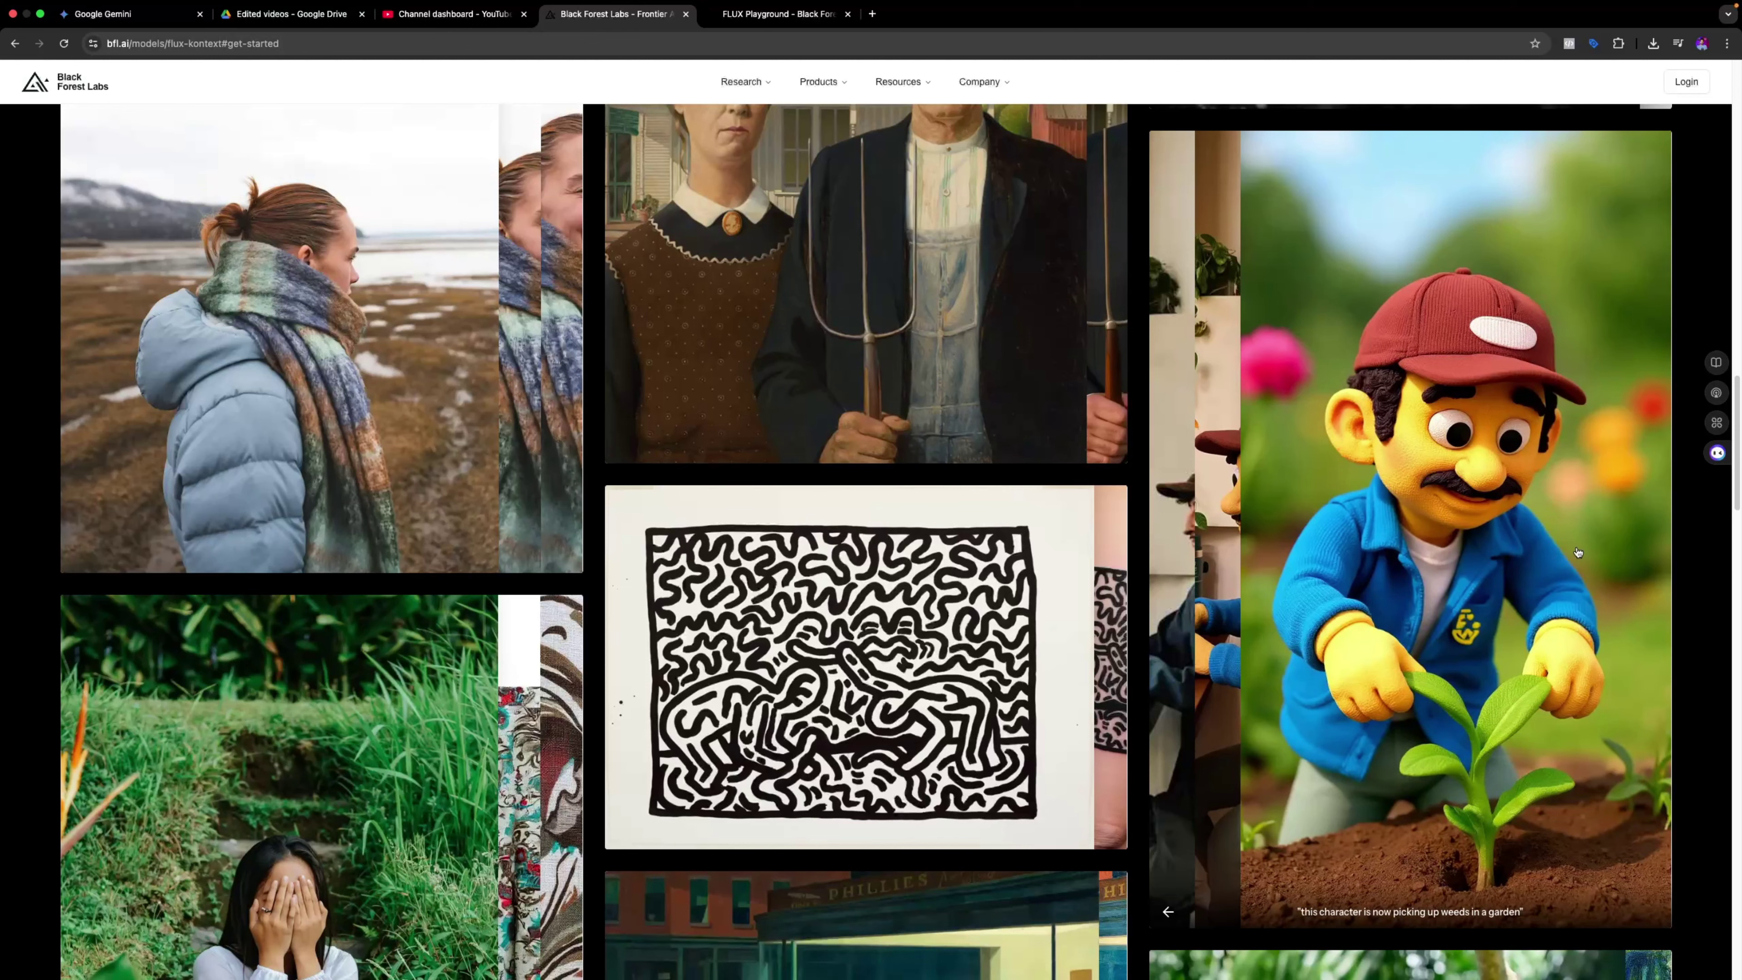
pyautogui.scroll(-5, 1637, 563)
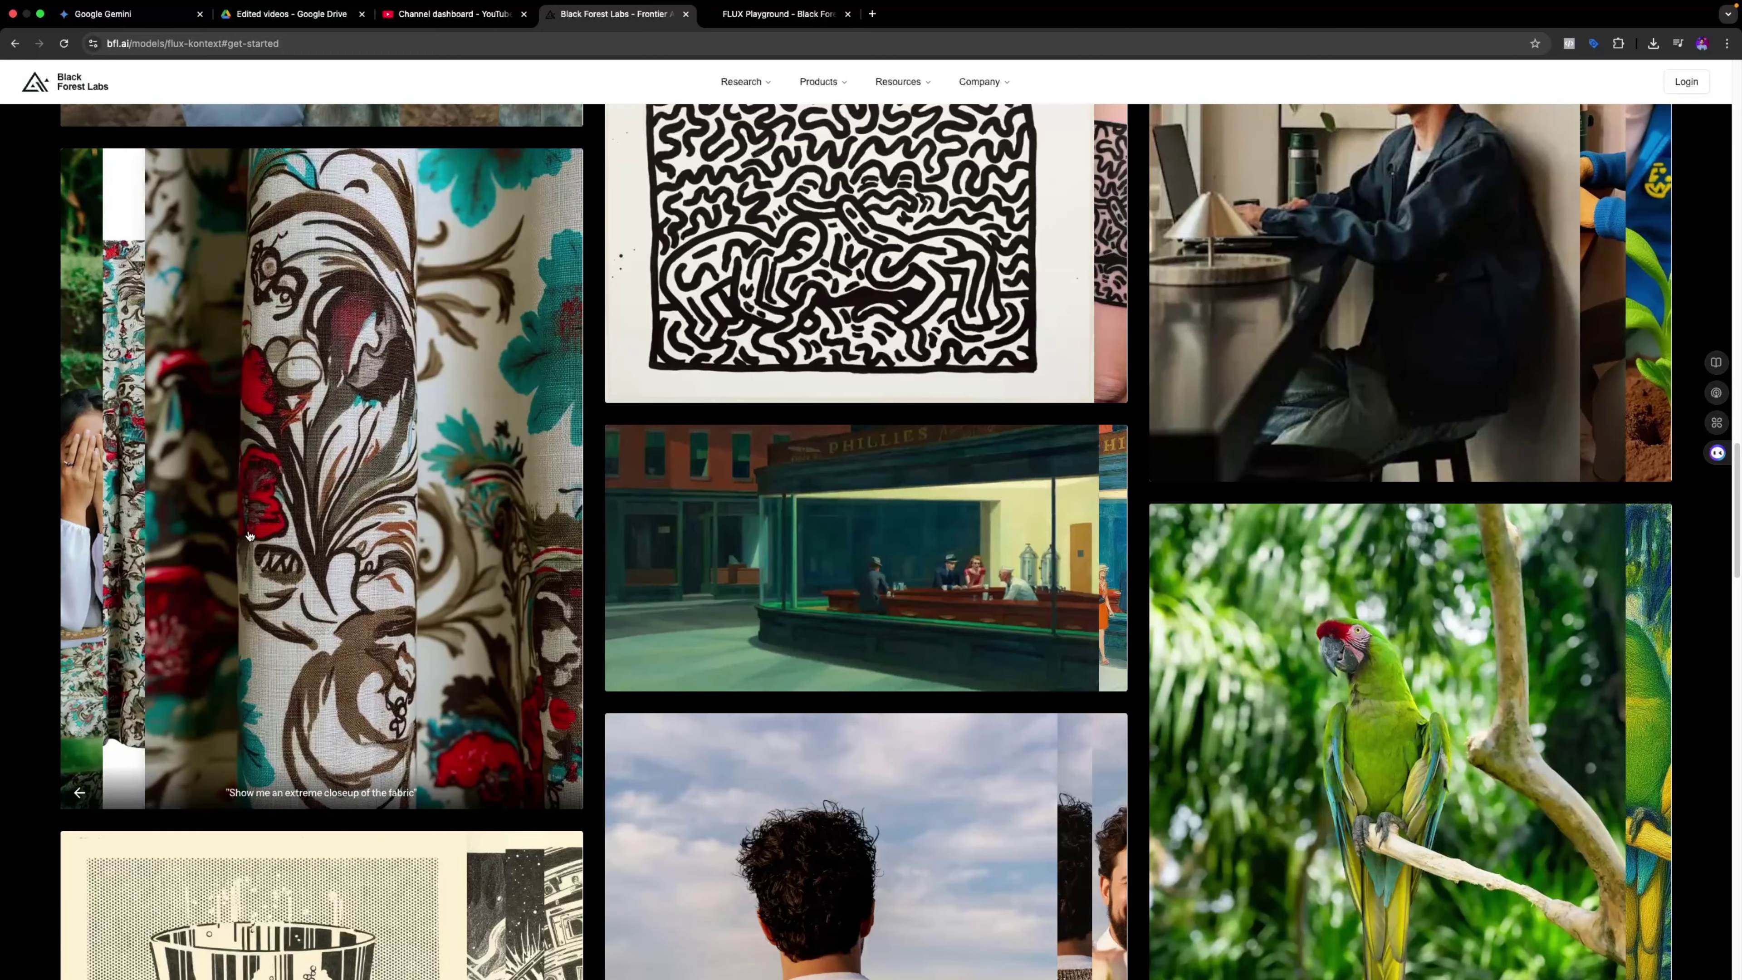
pyautogui.scroll(-7, 841, 593)
pyautogui.scroll(-3, 841, 592)
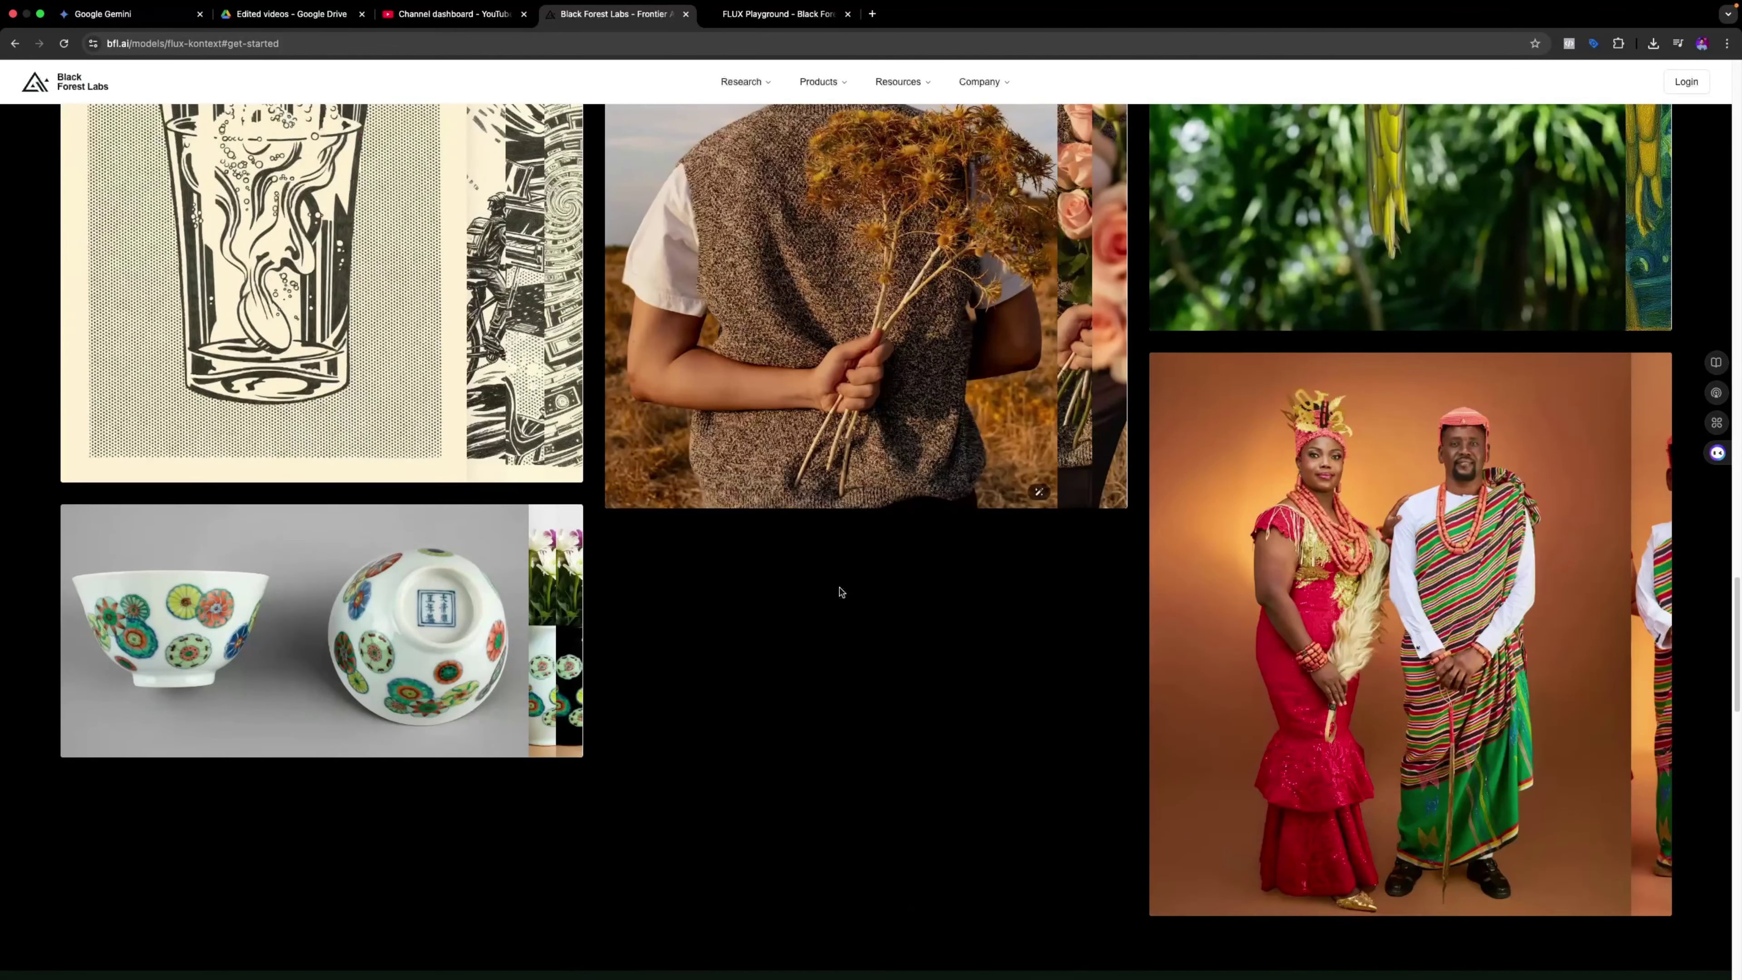
pyautogui.scroll(-6, 841, 591)
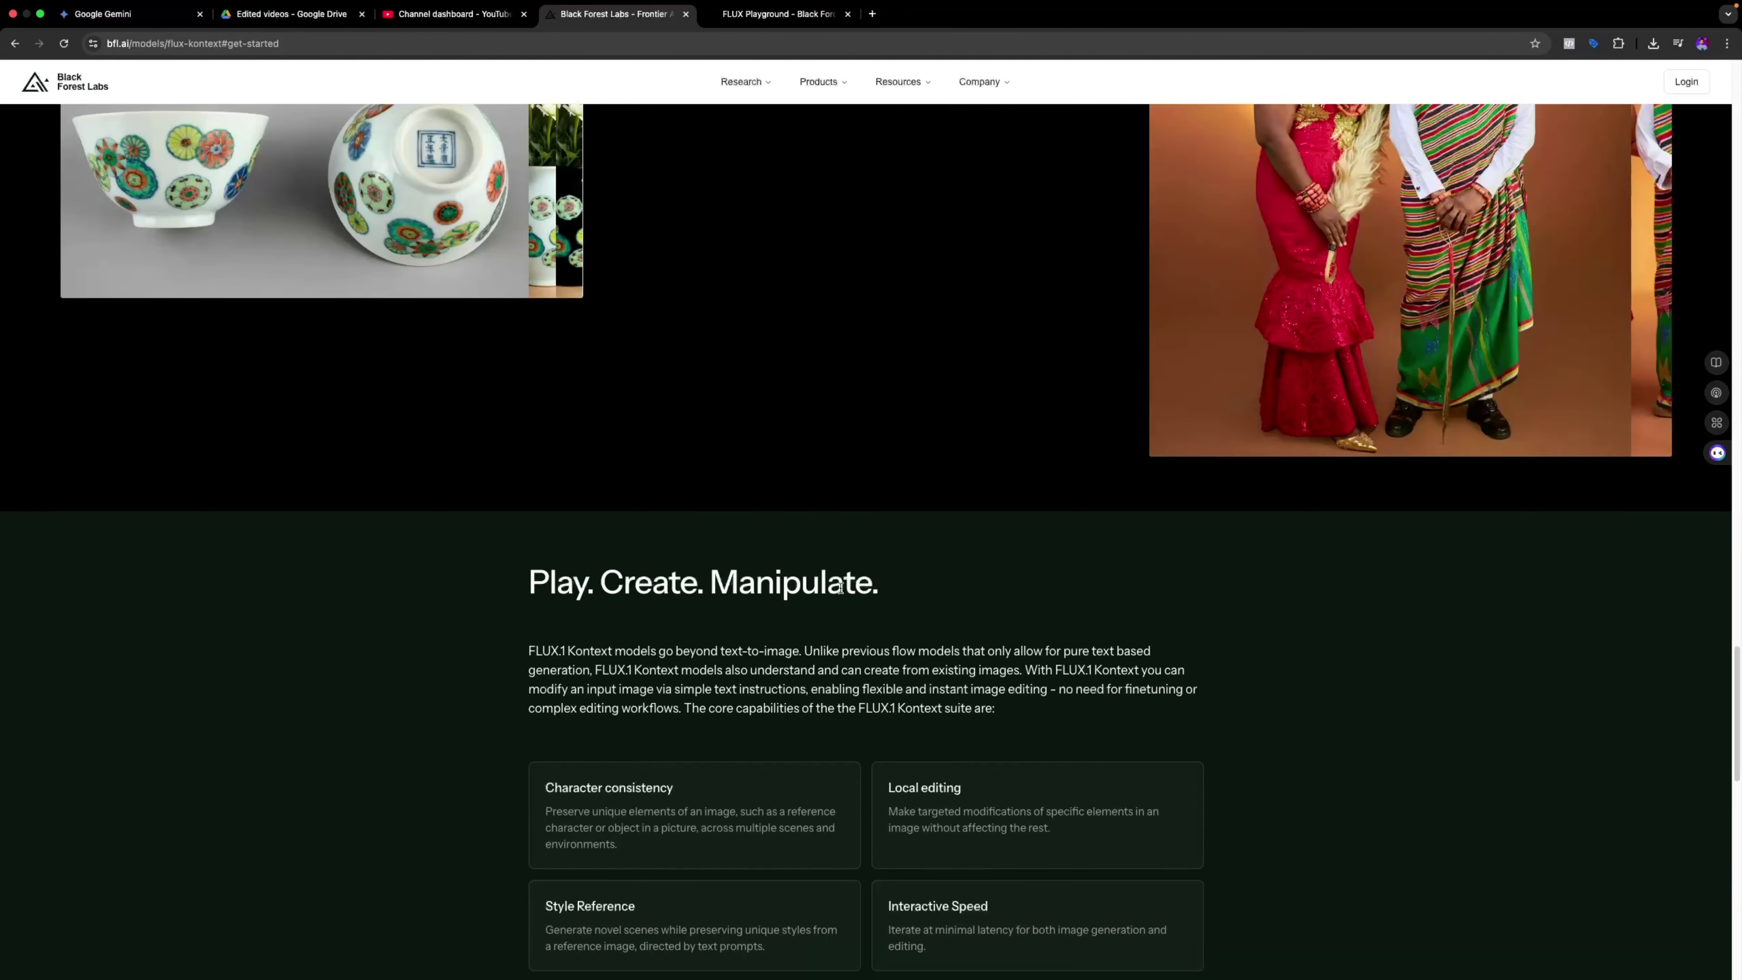
# Switch to the FLUX Playground and check the account credits and the available models and image tools
pyautogui.click(777, 19)
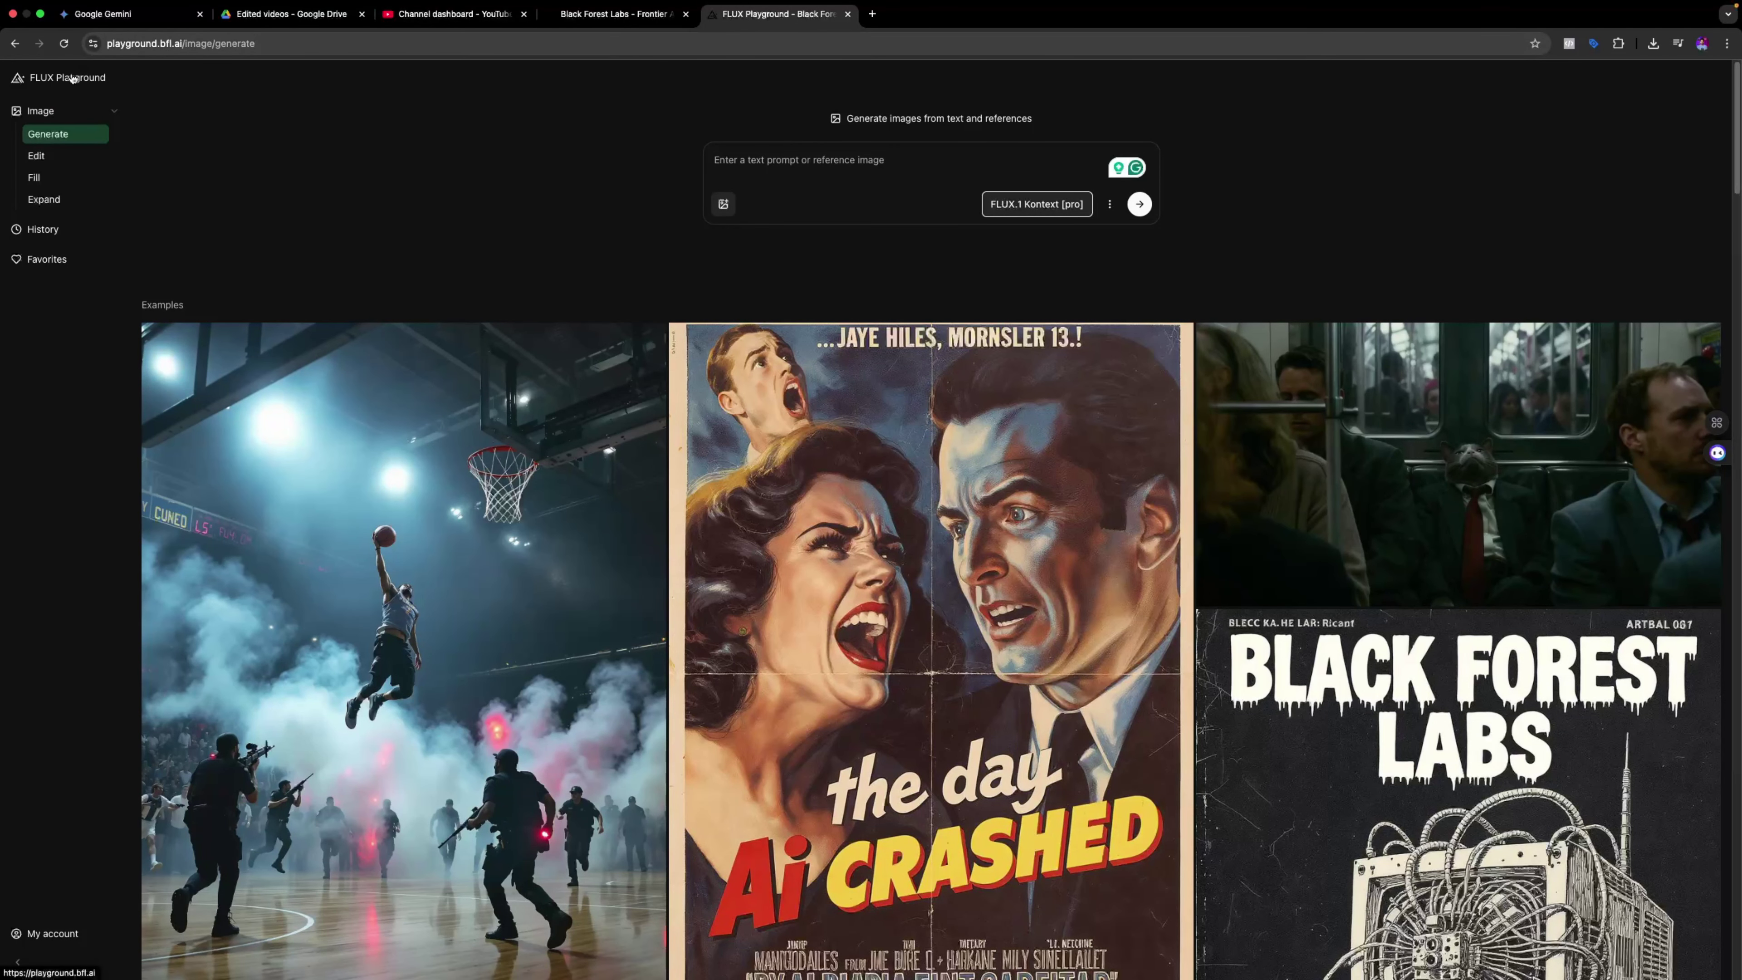
pyautogui.click(50, 940)
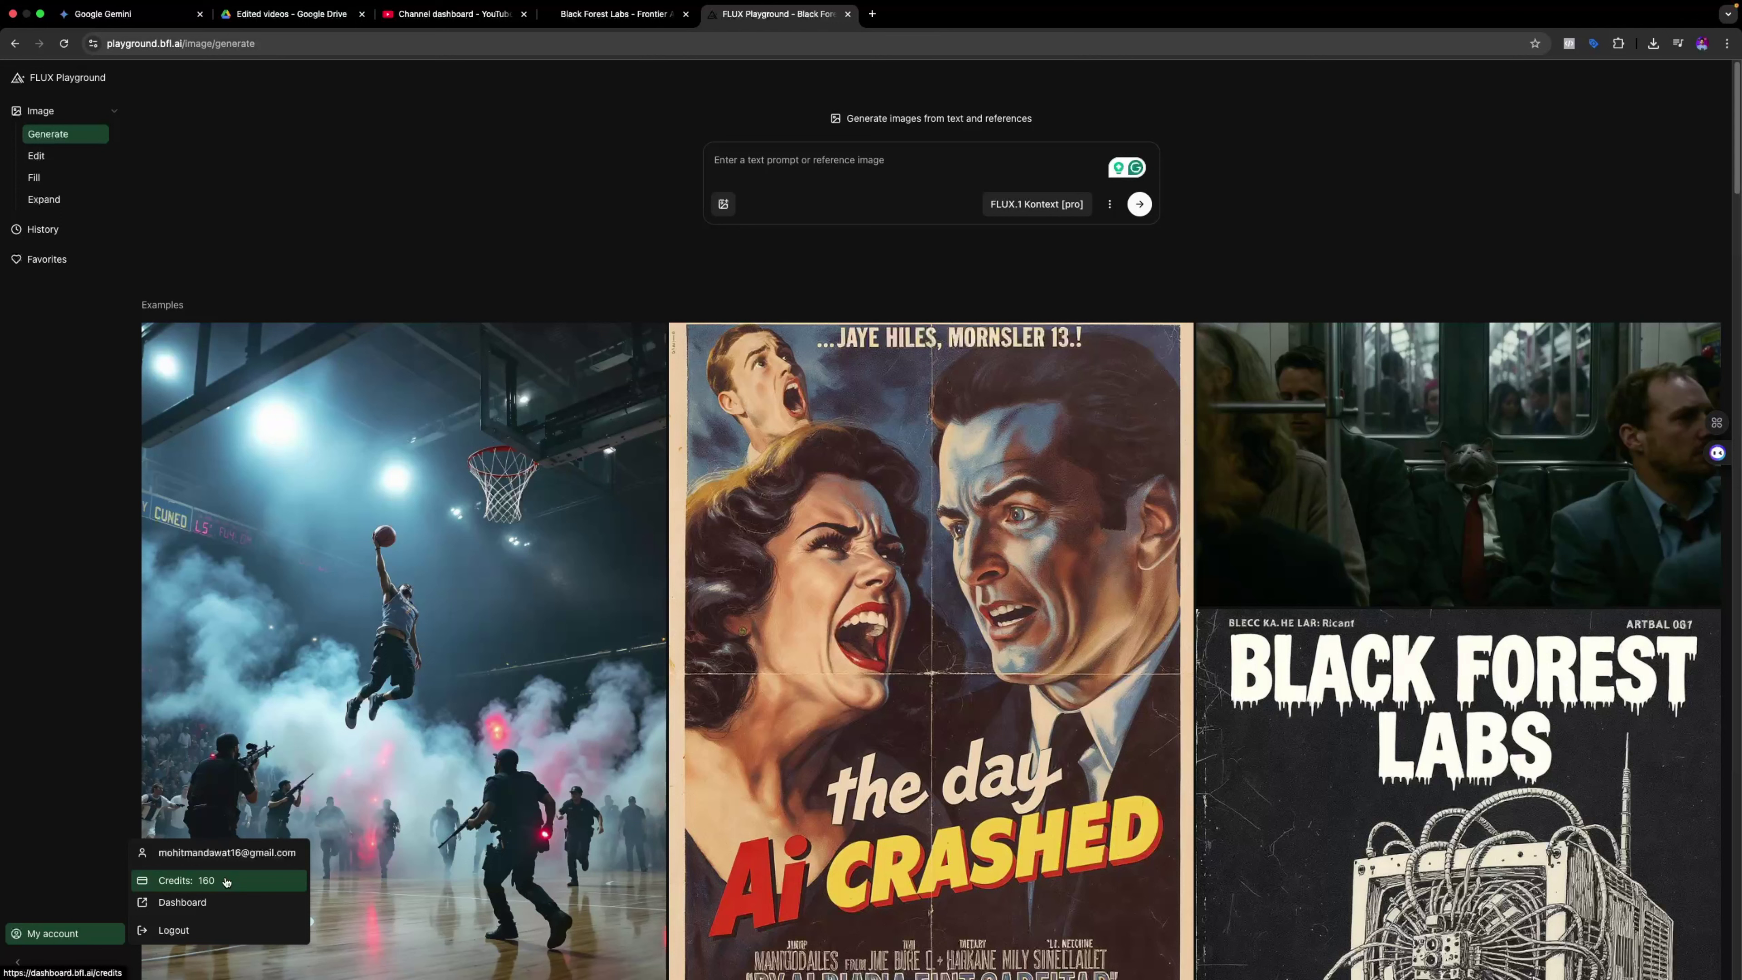
pyautogui.click(1032, 204)
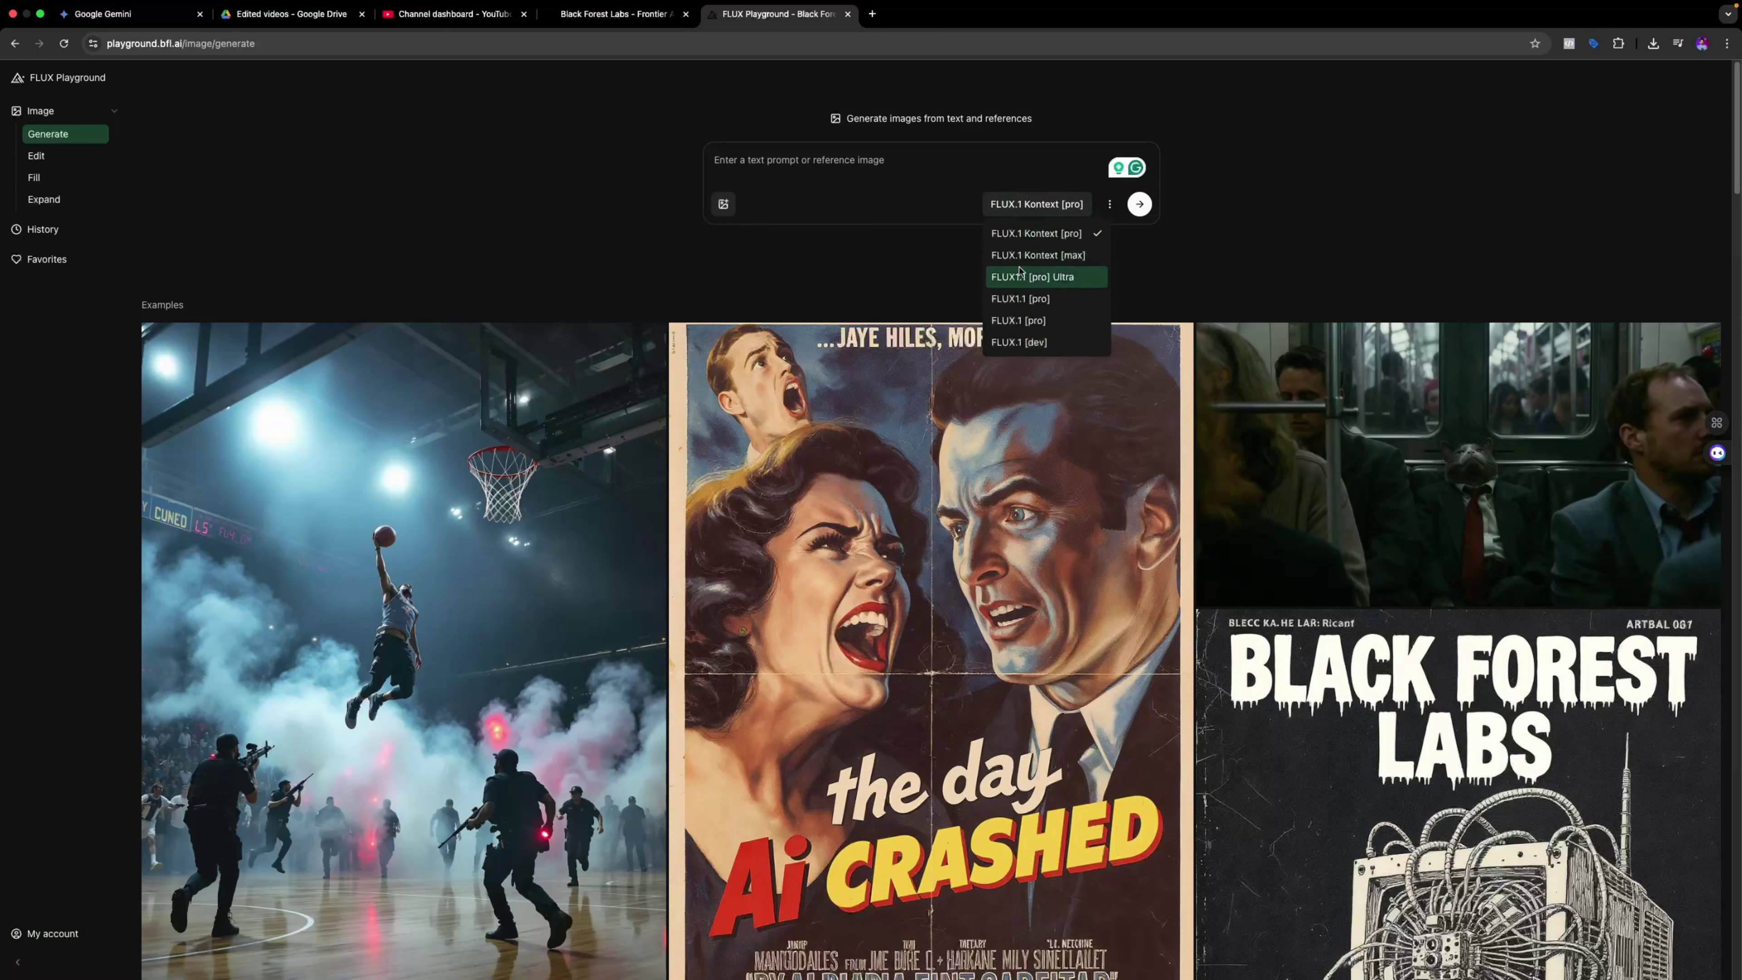
pyautogui.click(47, 119)
pyautogui.click(46, 119)
pyautogui.click(46, 119)
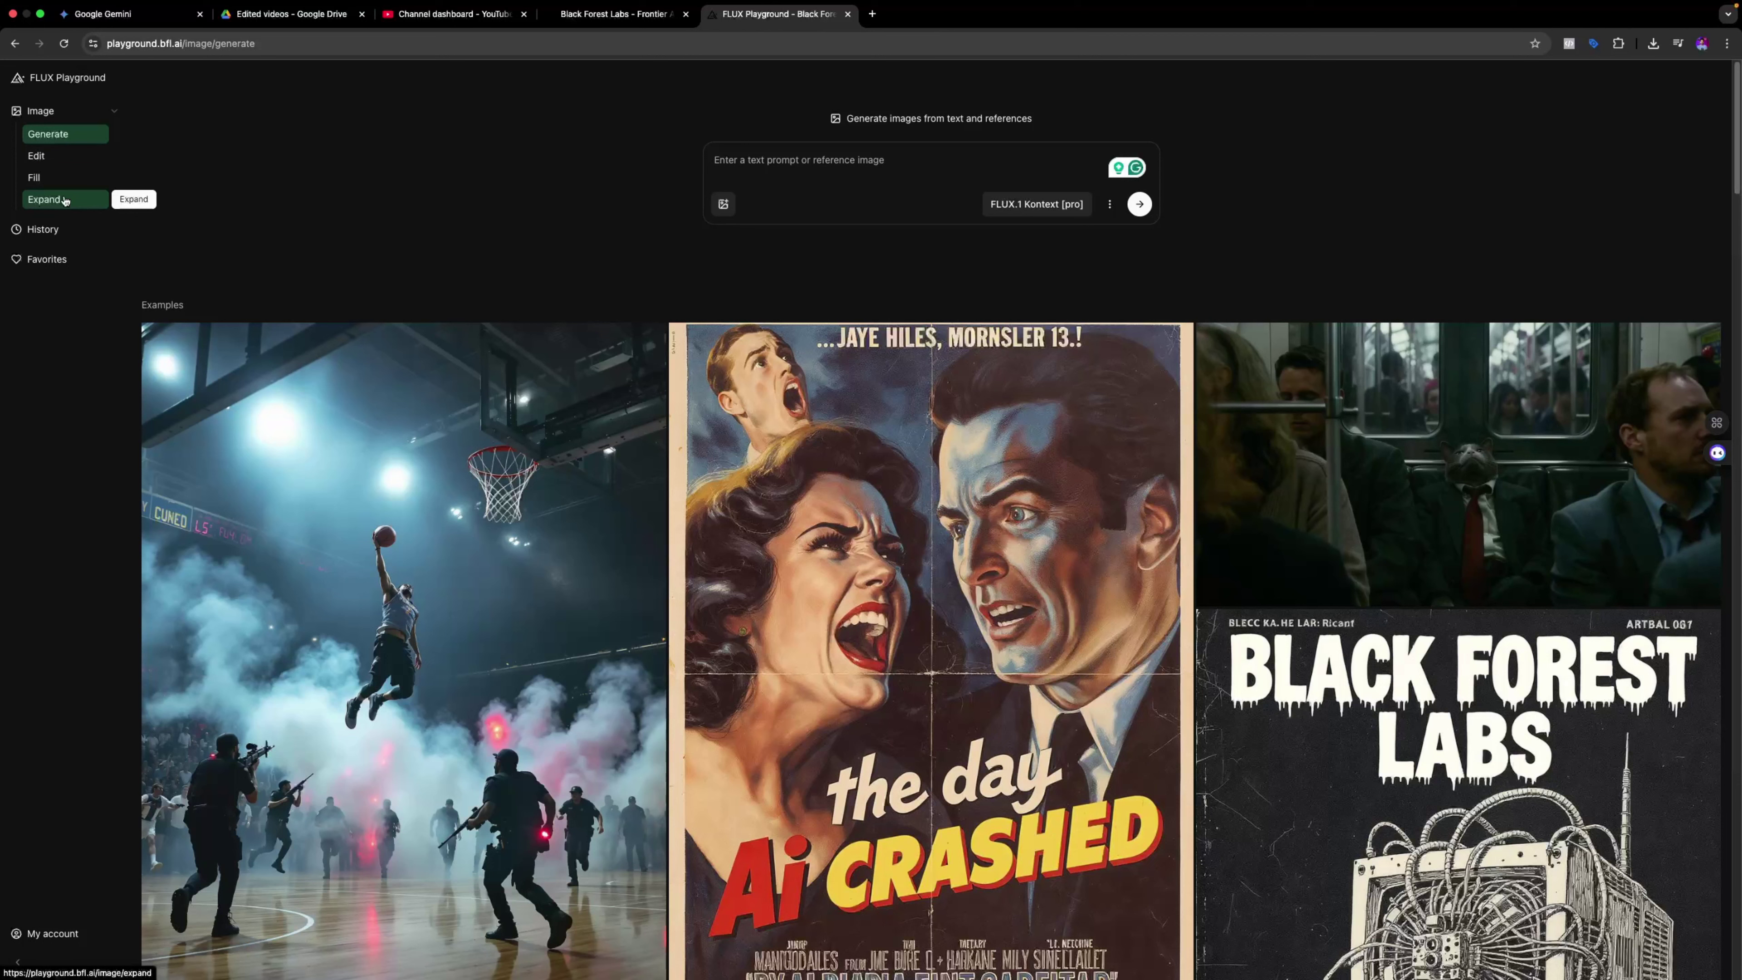
# Generate images with the FLUX1.1 [pro] model from the prompt "a girl doing new reporting on a busy street"
pyautogui.click(1059, 211)
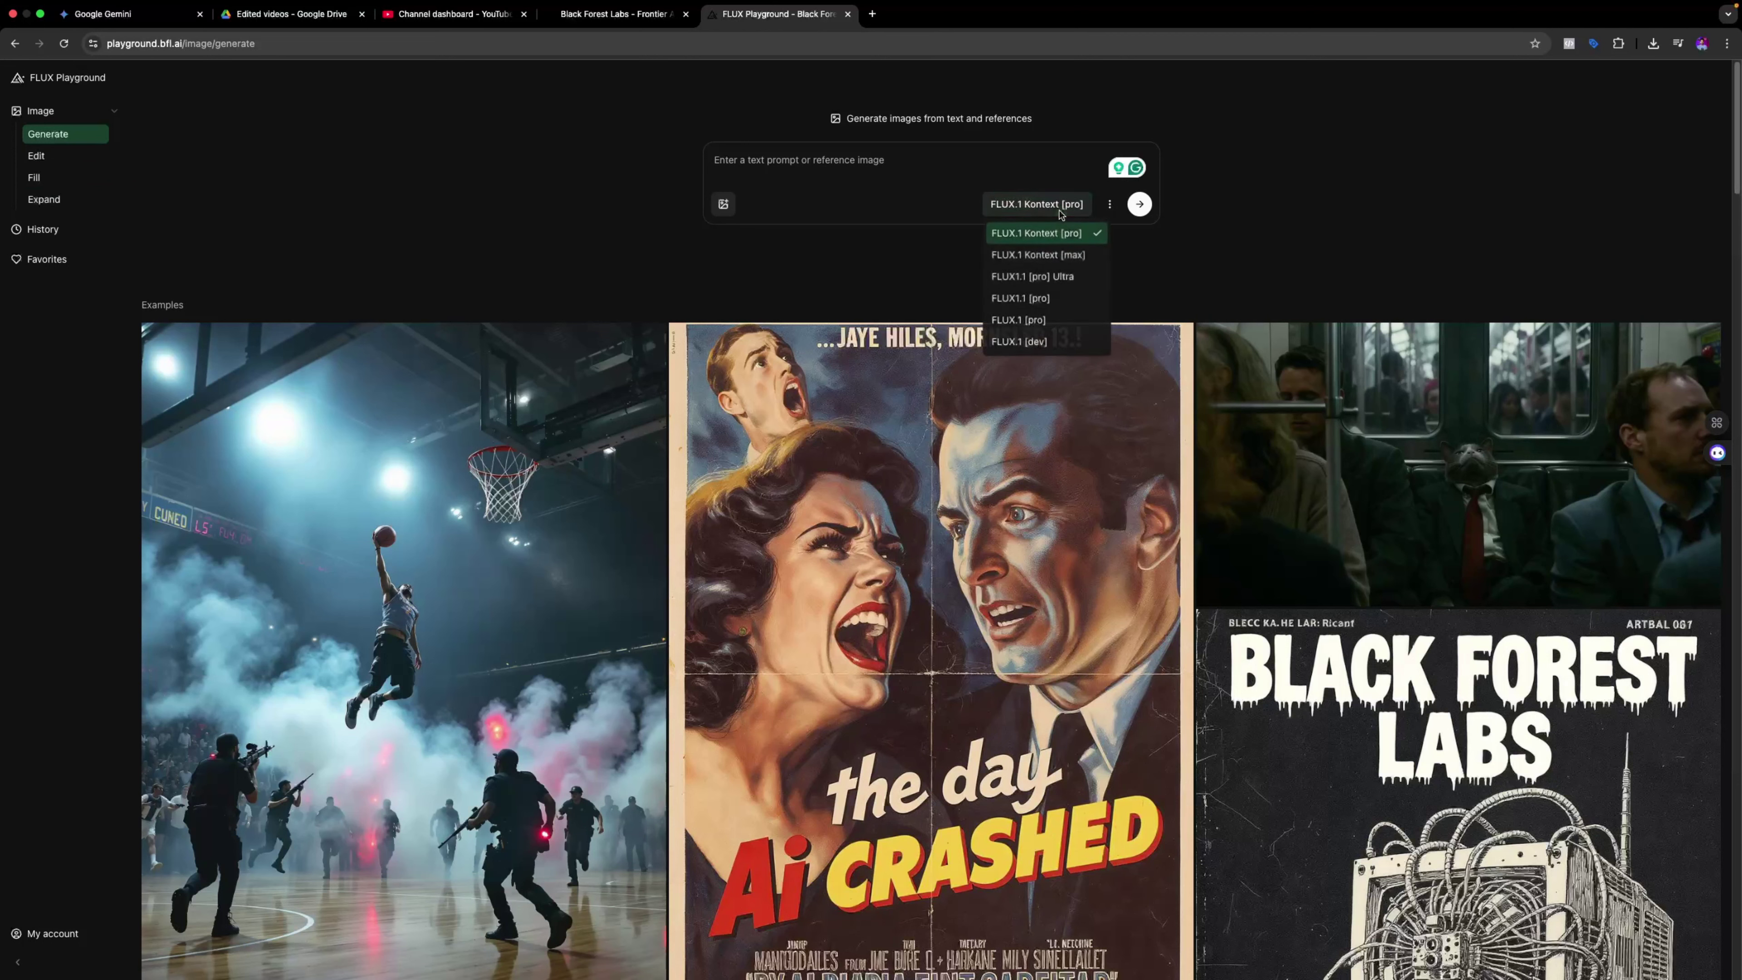
pyautogui.click(1062, 302)
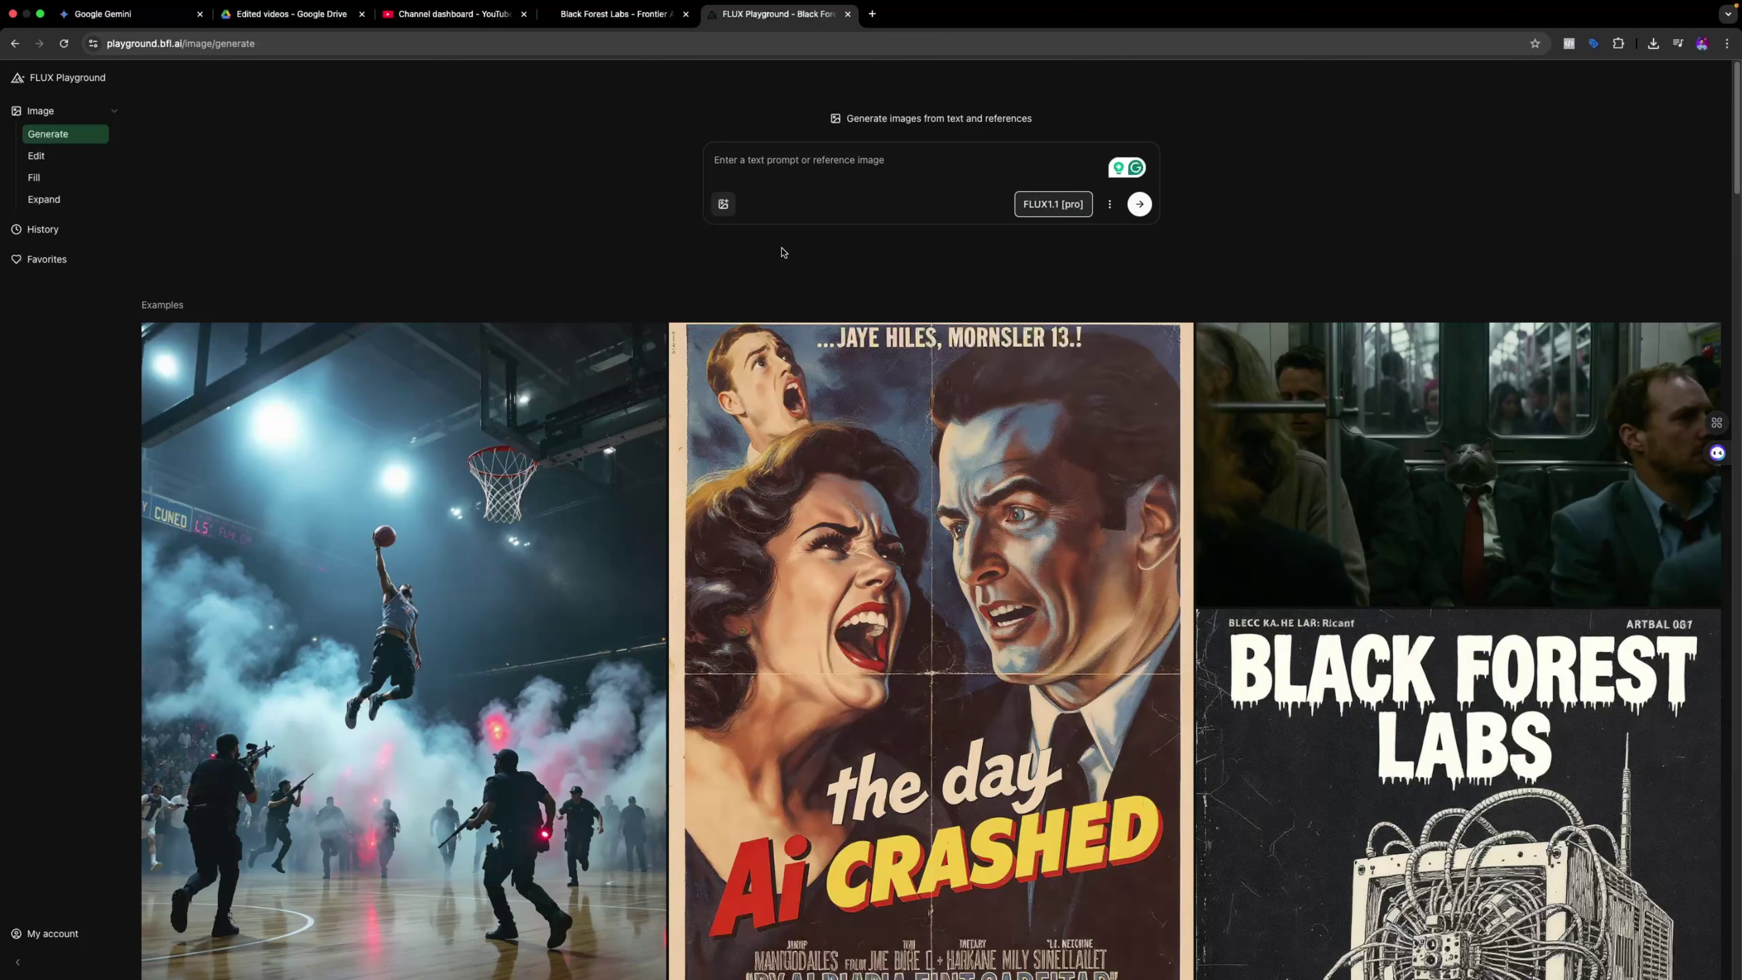
pyautogui.click(856, 167)
pyautogui.write('a gir')
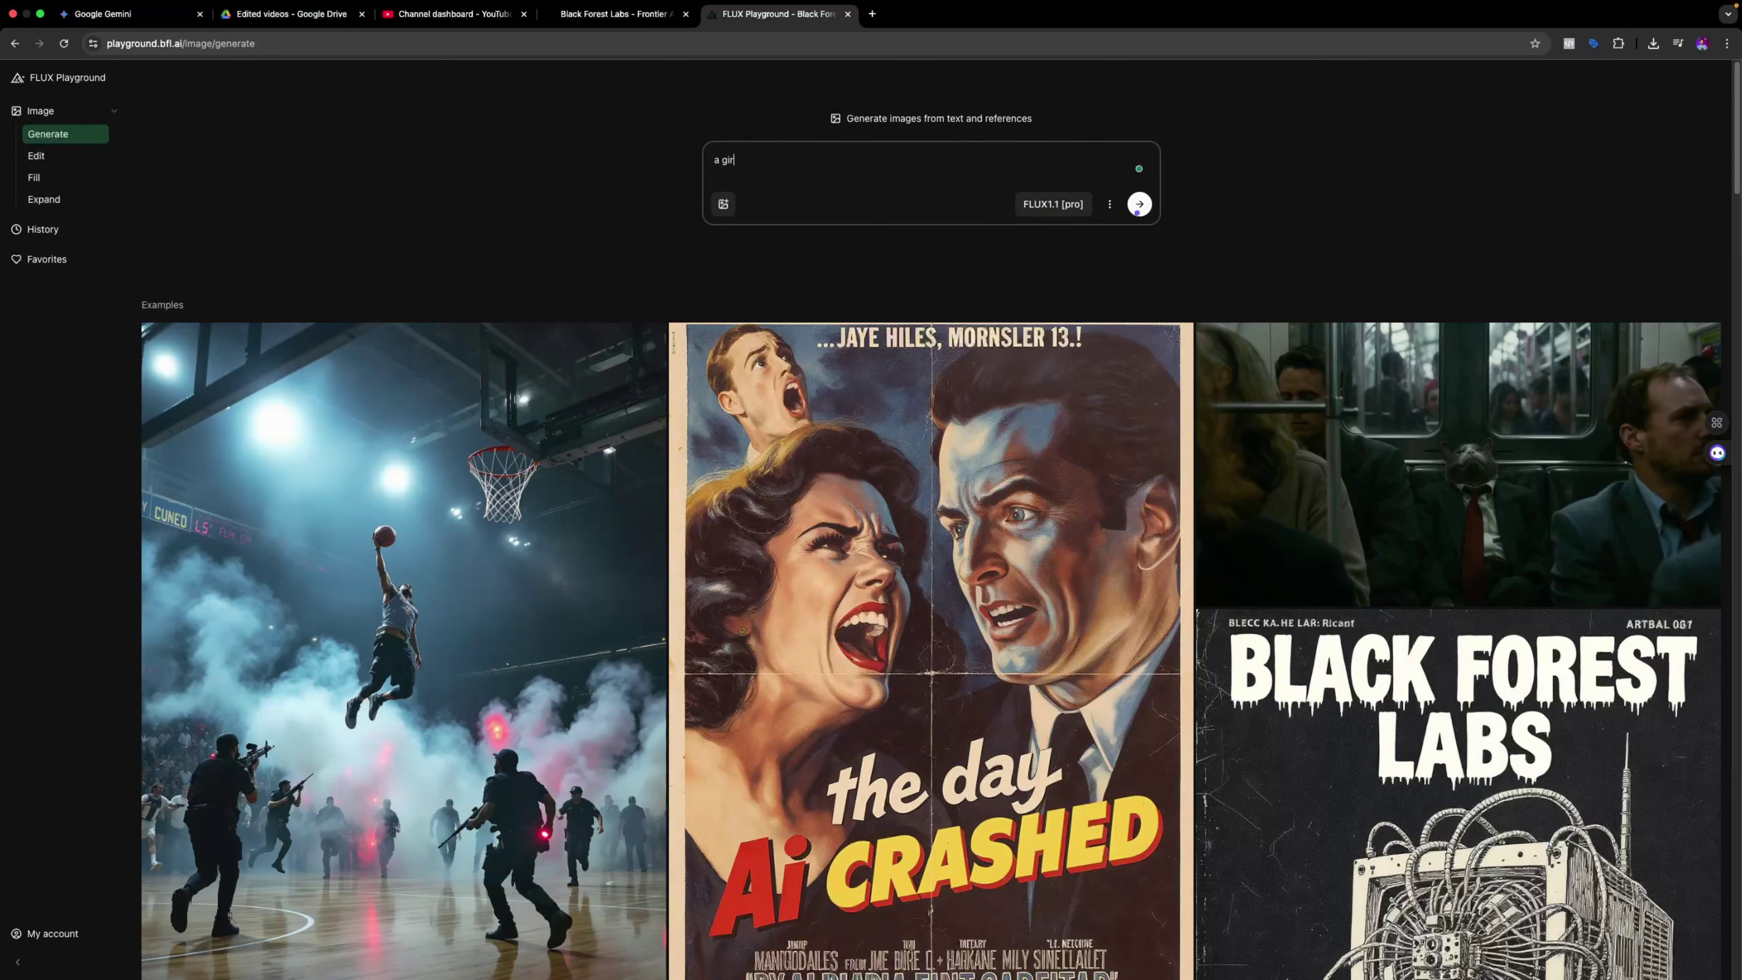
pyautogui.write('l doing new reporting on a busy street')
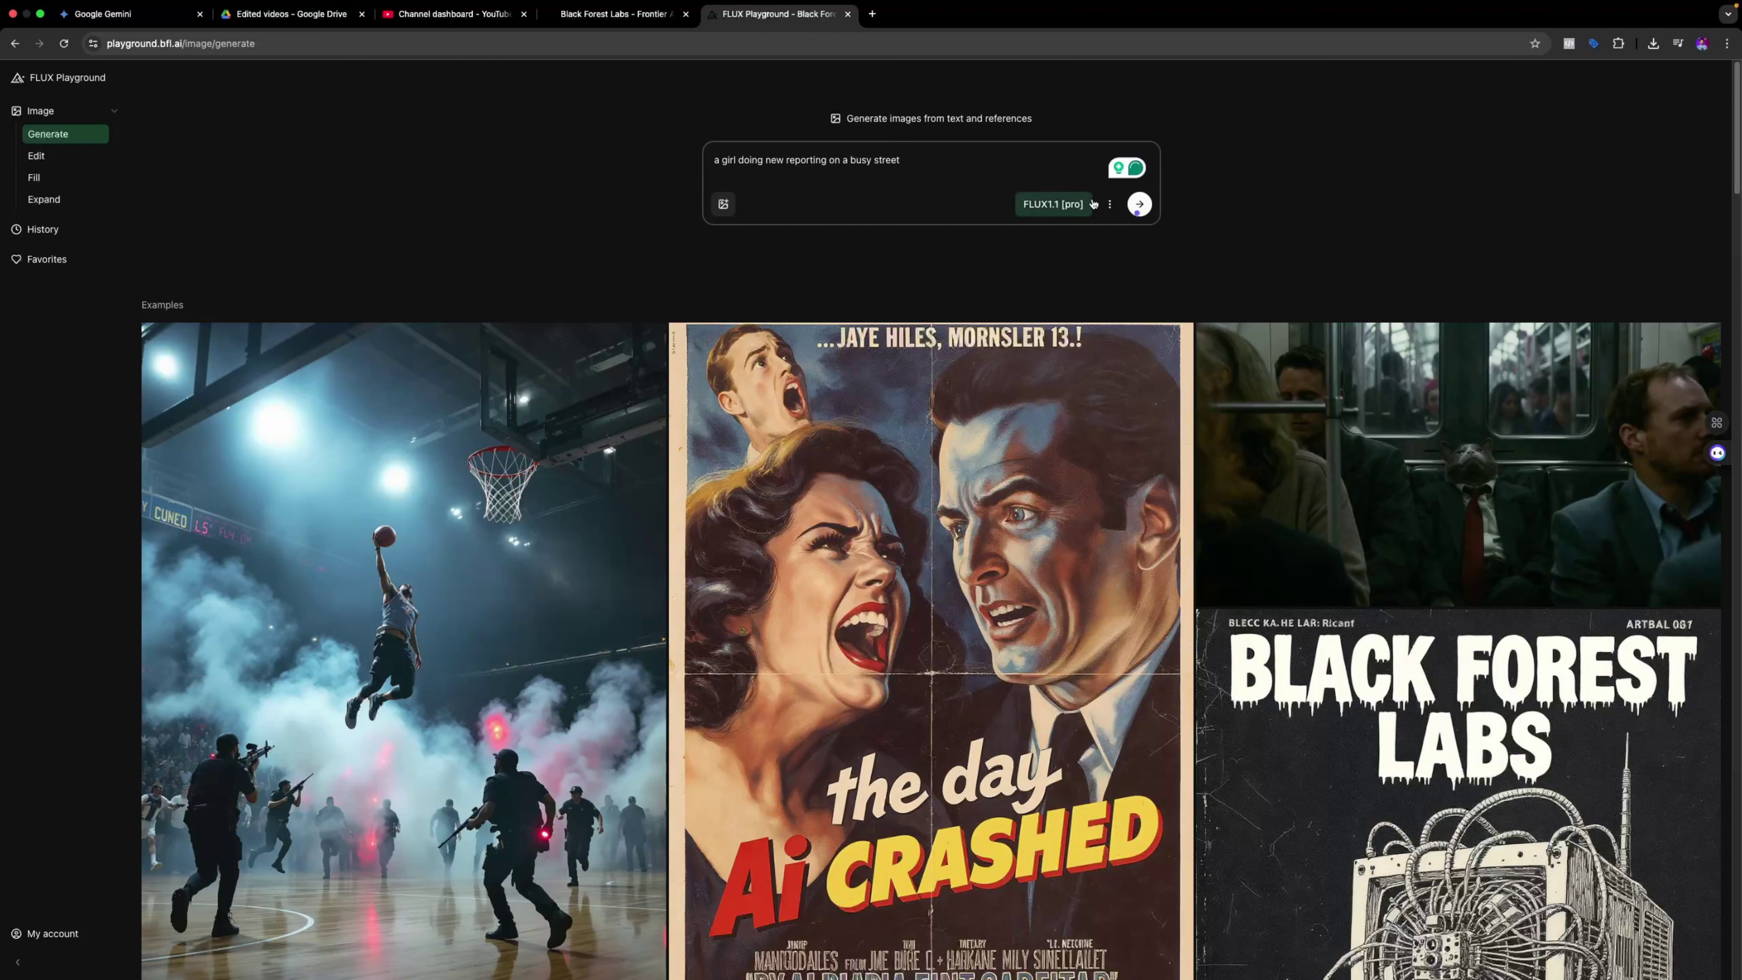
pyautogui.click(1140, 206)
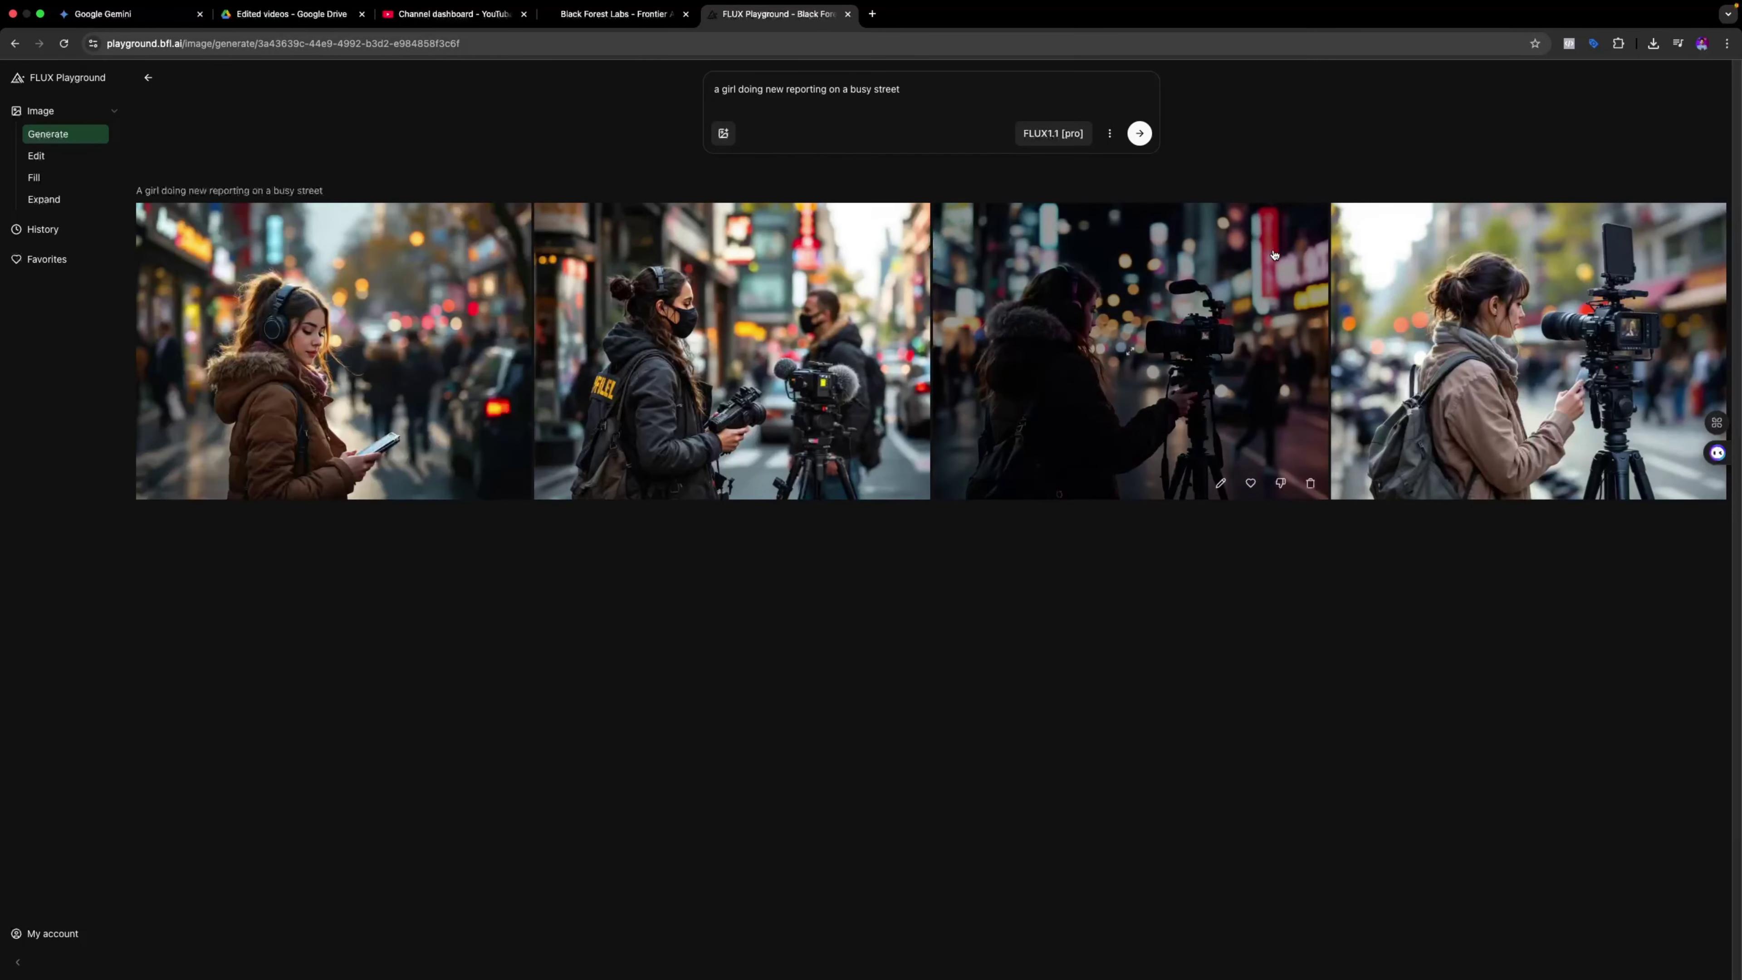
# In the generation settings, set the batch size to 1, enable prompt upsampling and choose PNG as the output format
pyautogui.click(1109, 134)
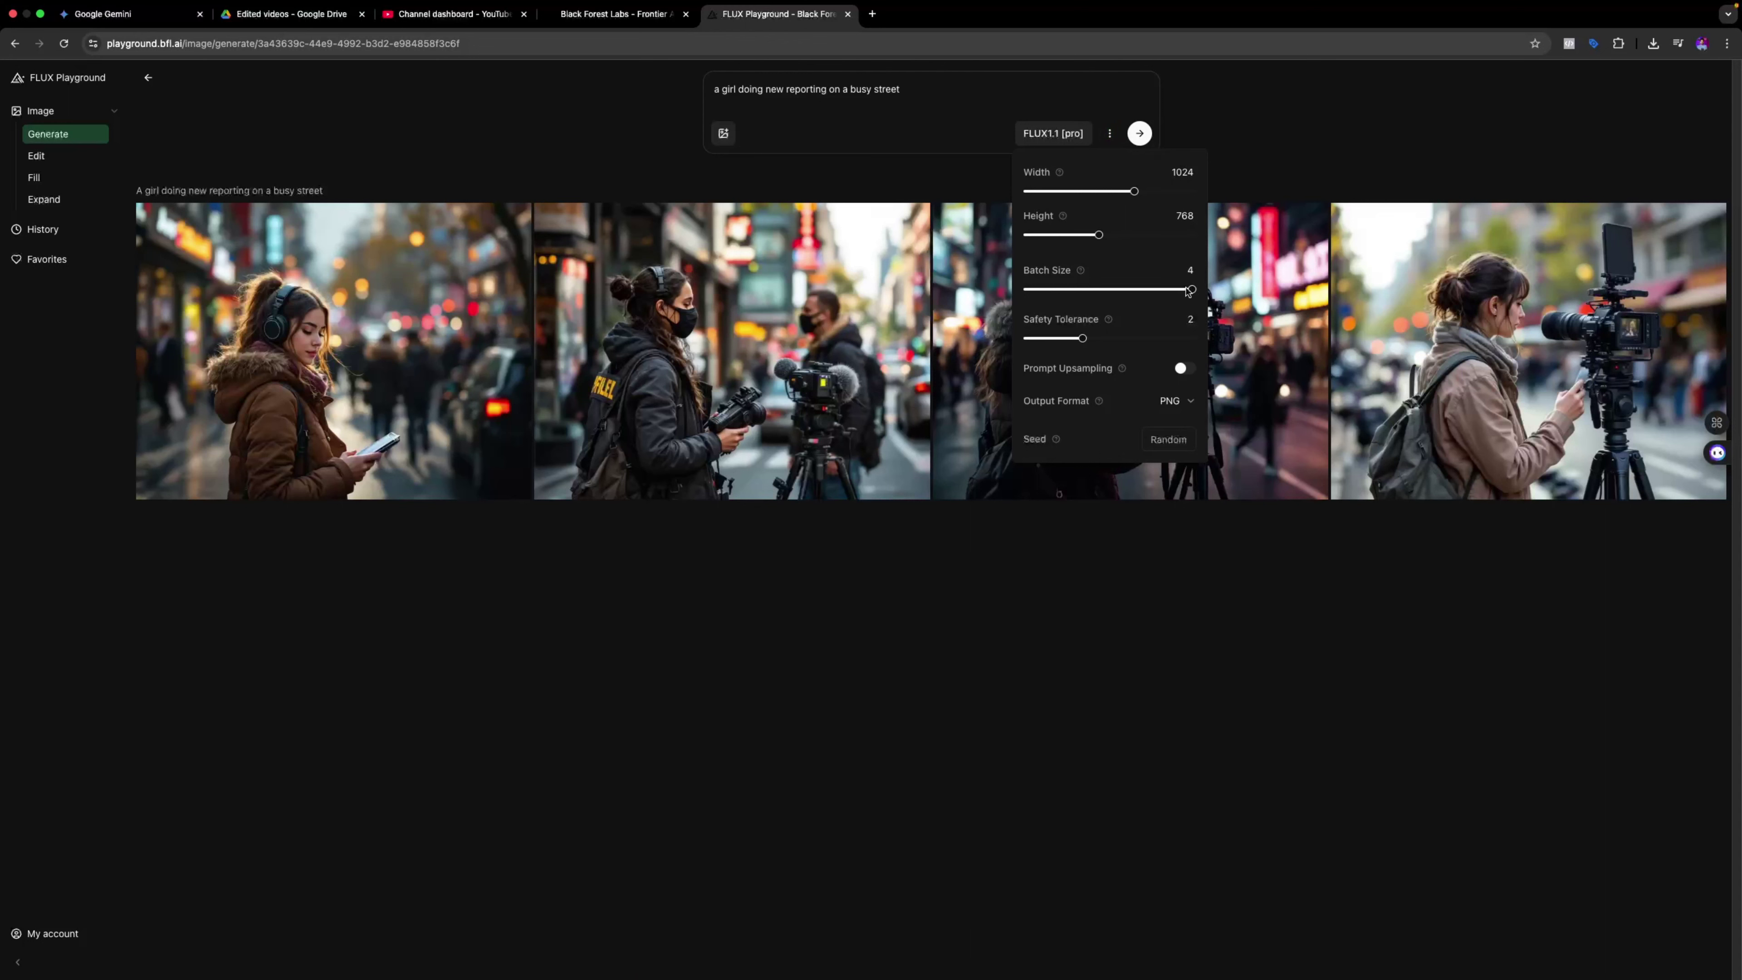
pyautogui.moveTo(1192, 289); pyautogui.dragTo(1014, 300)
pyautogui.click(1181, 369)
pyautogui.click(1177, 400)
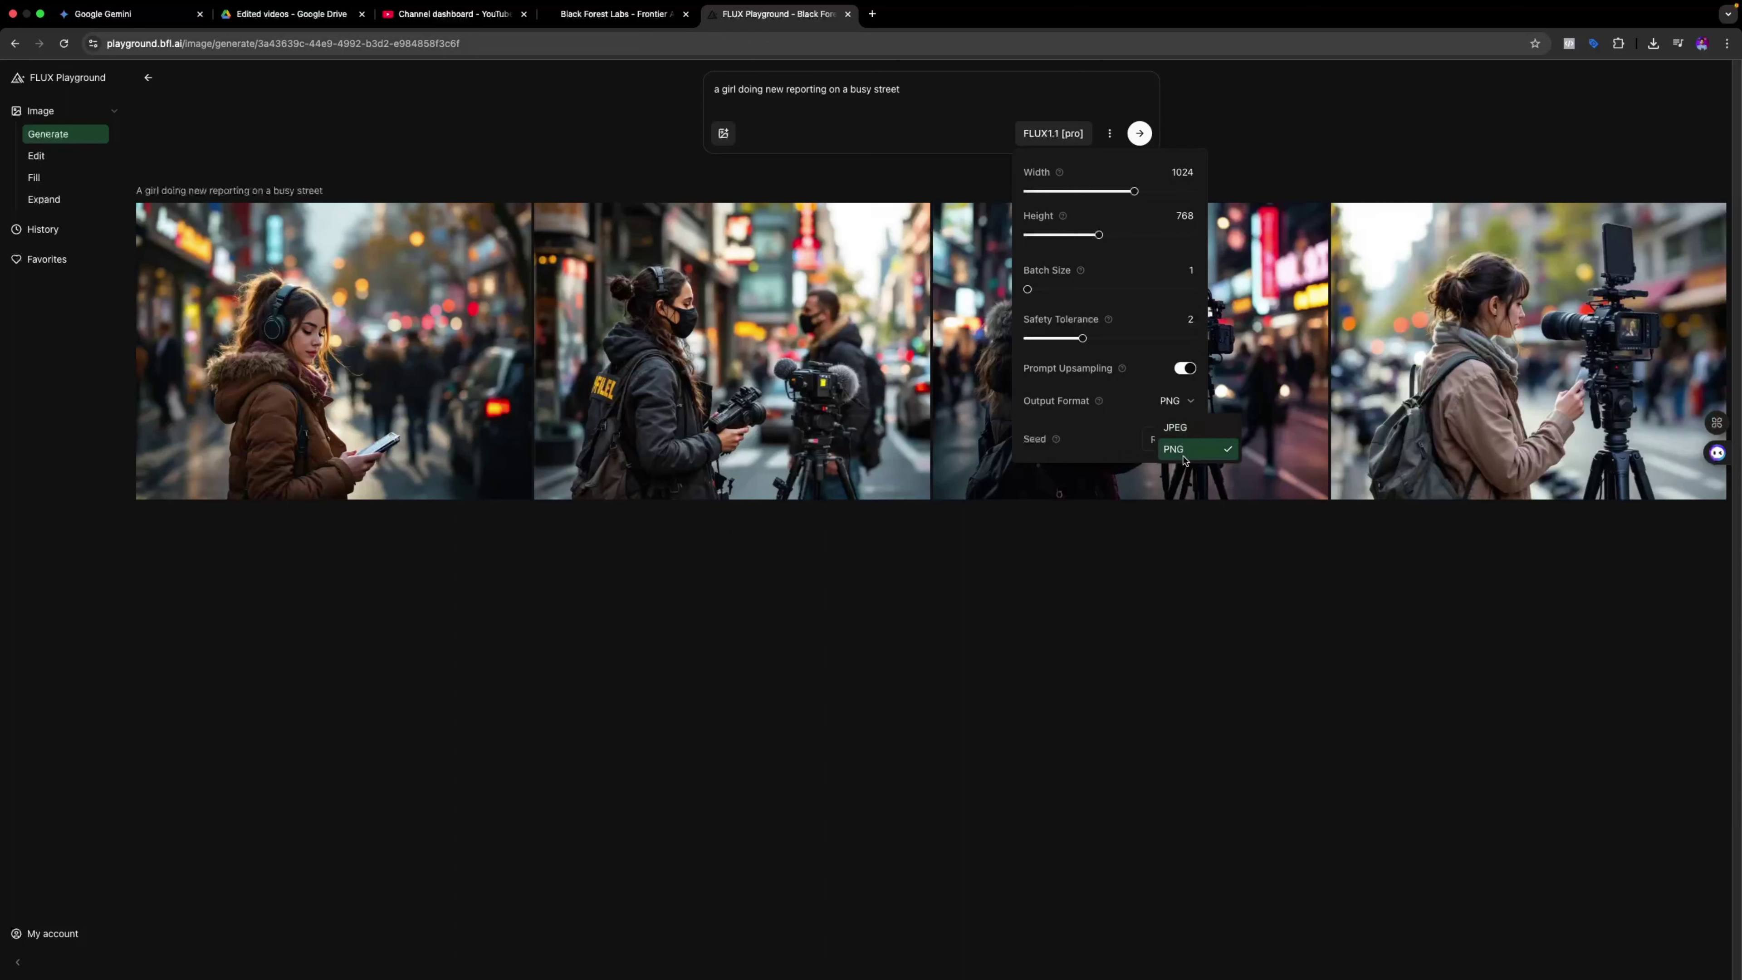
pyautogui.click(1184, 452)
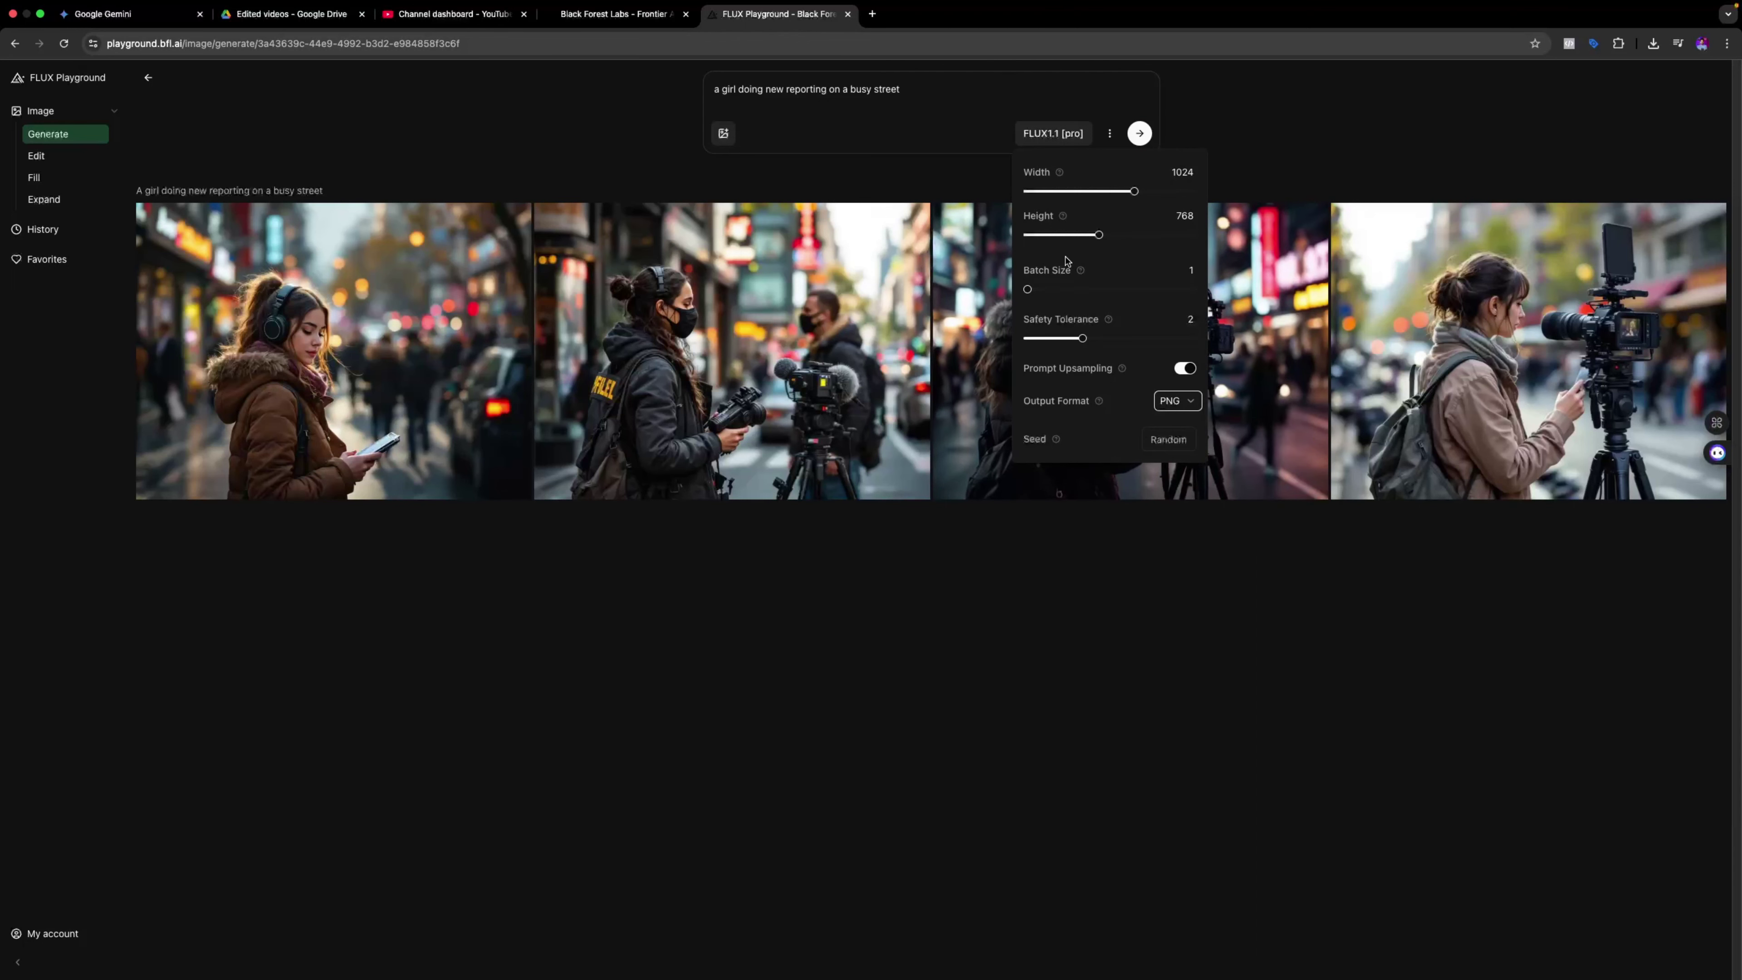
# View the fourth generated image, the woman with a backpack beside a camera, at full size and return to the results
pyautogui.click(1427, 338)
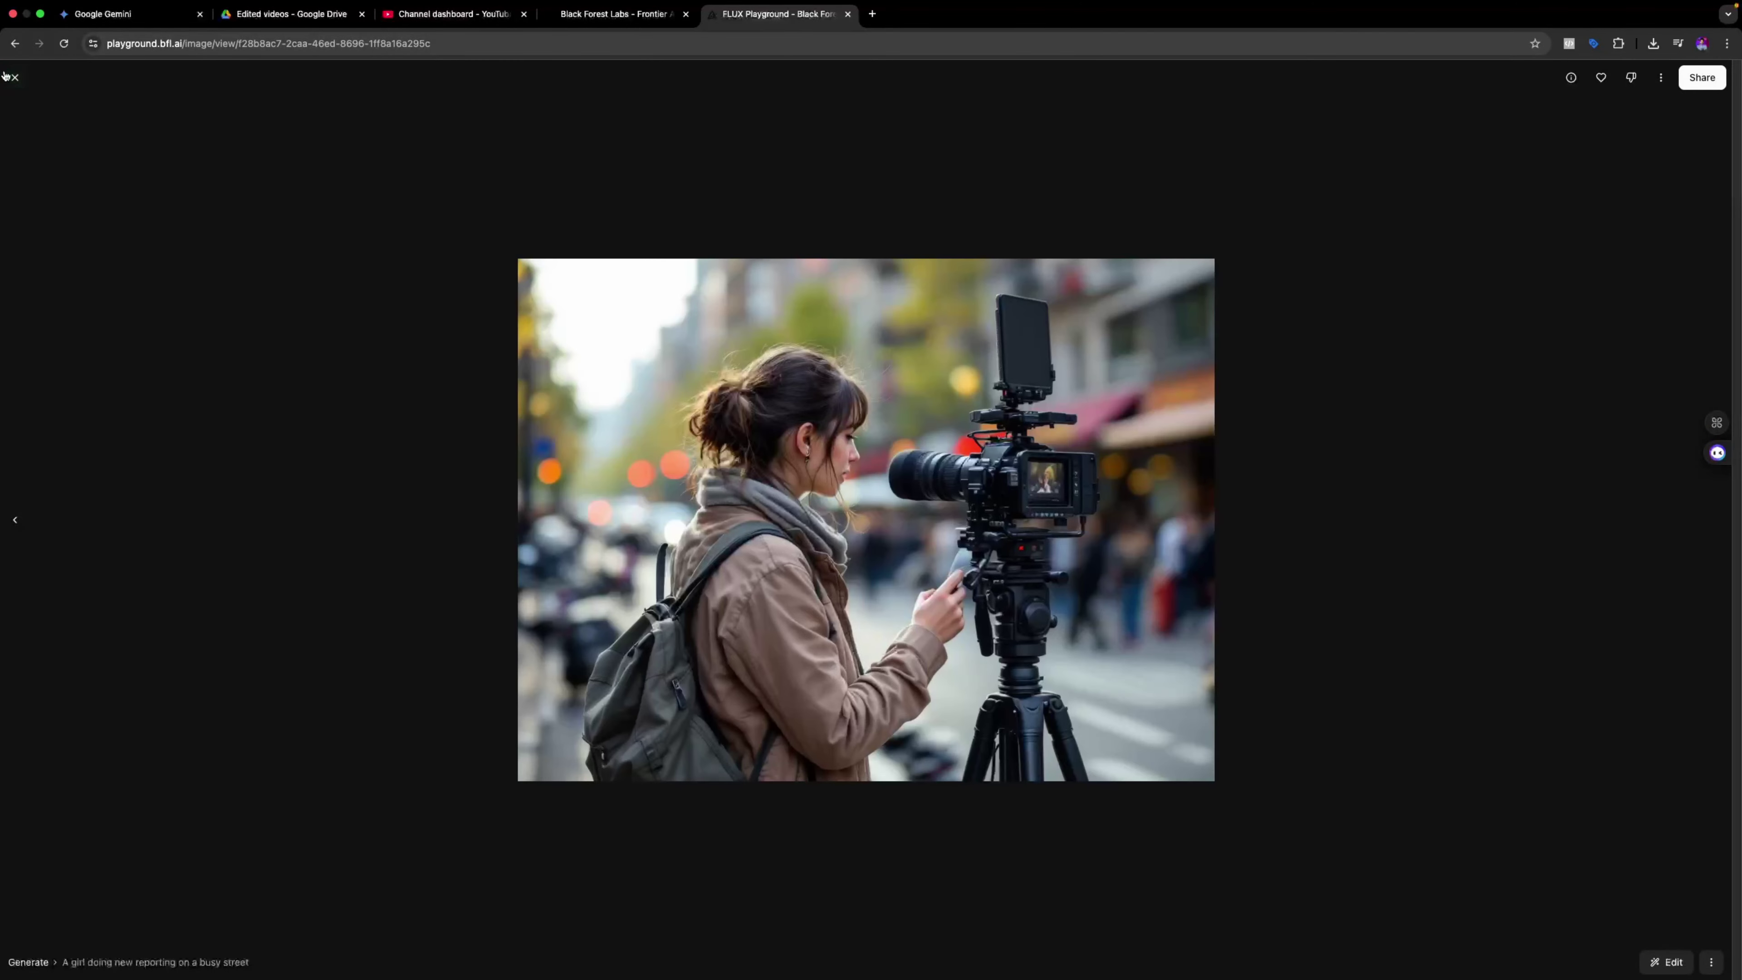
pyautogui.click(15, 78)
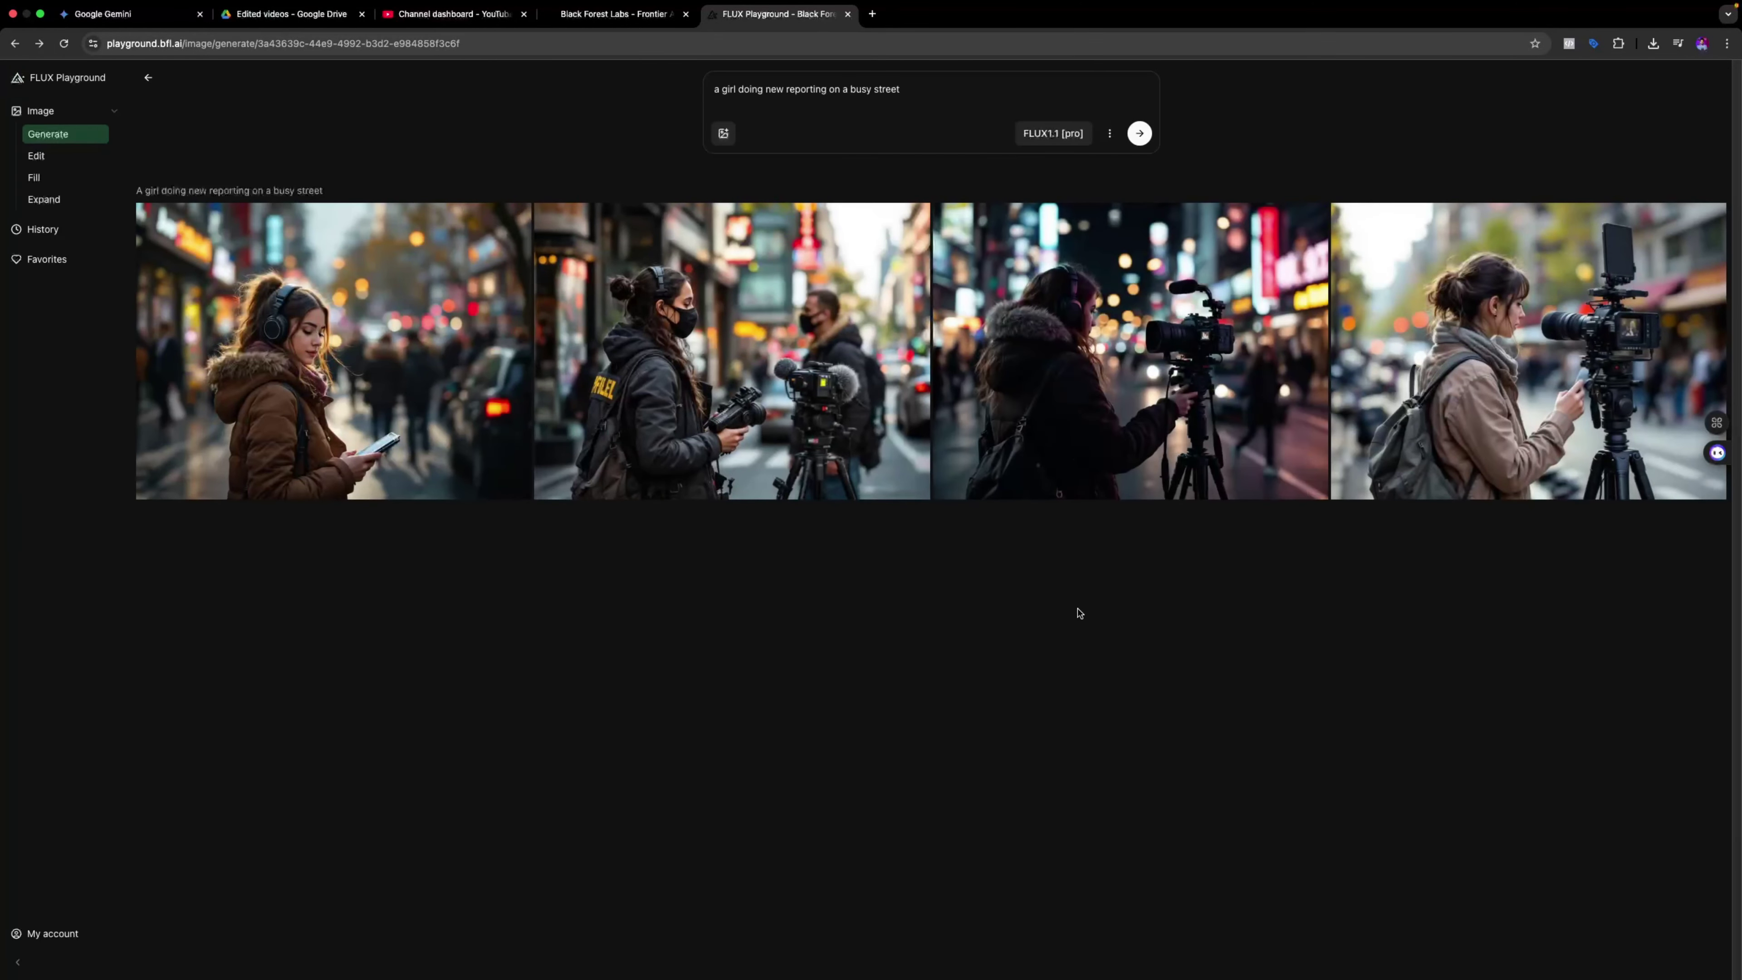
# Download the second generated image, the masked woman holding a camera, and return to the results
pyautogui.click(821, 378)
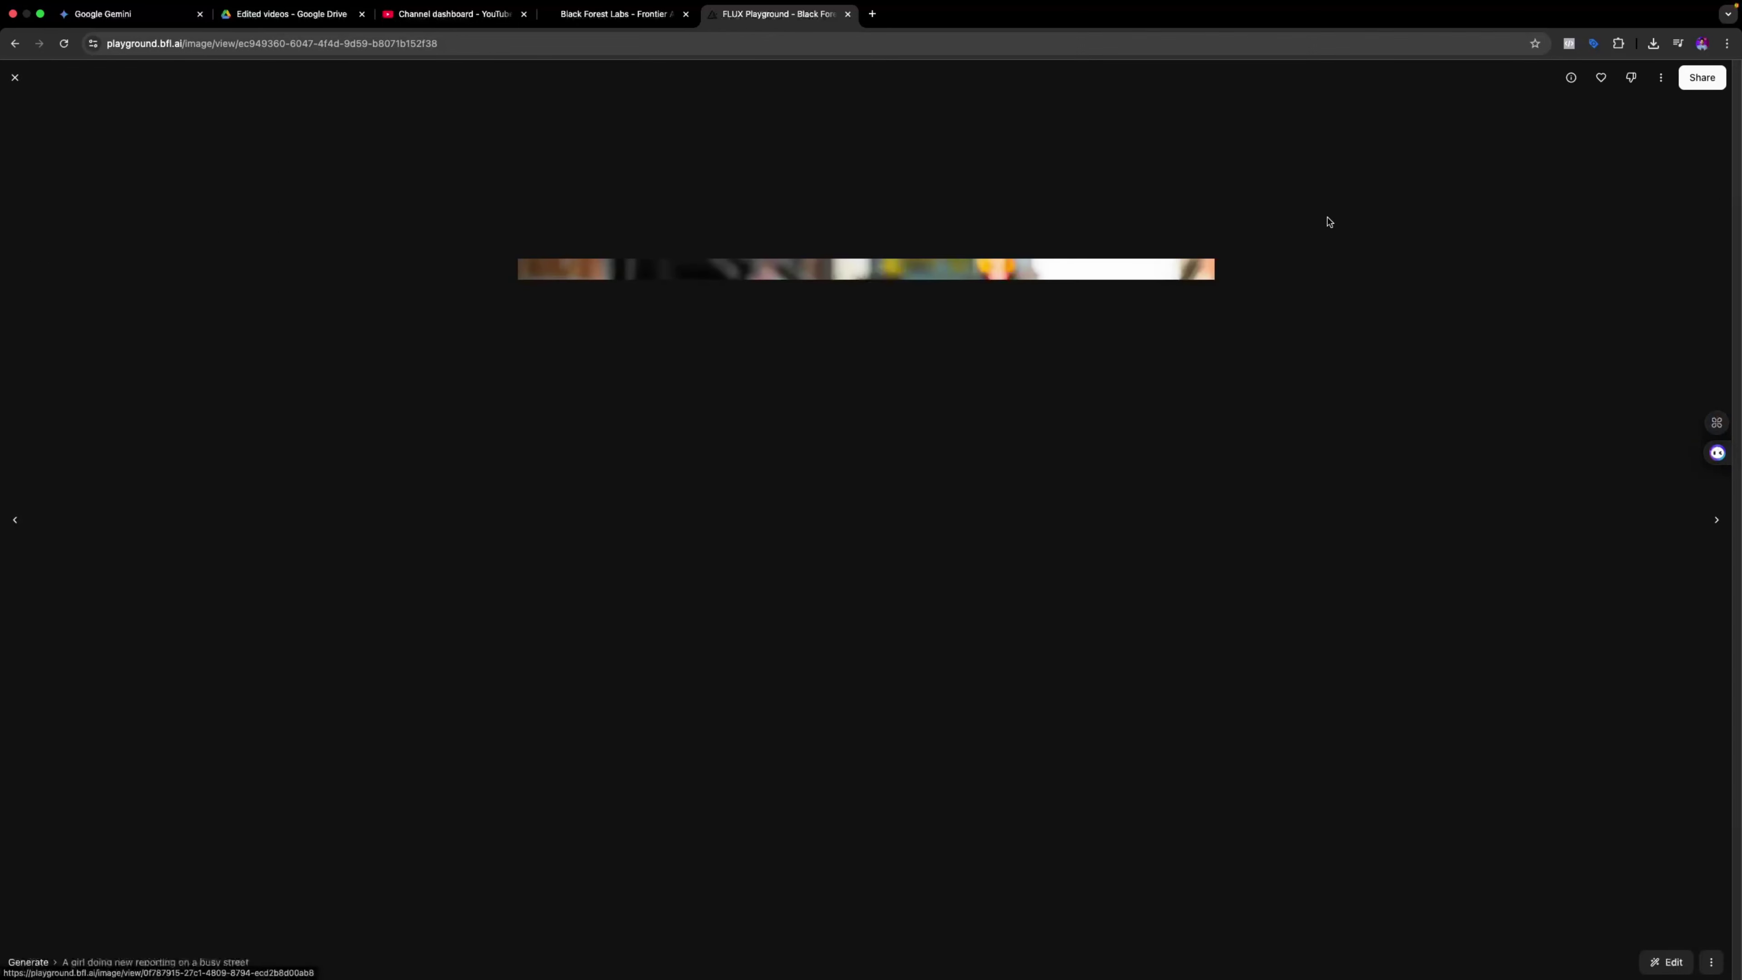
pyautogui.click(1660, 78)
pyautogui.click(1660, 109)
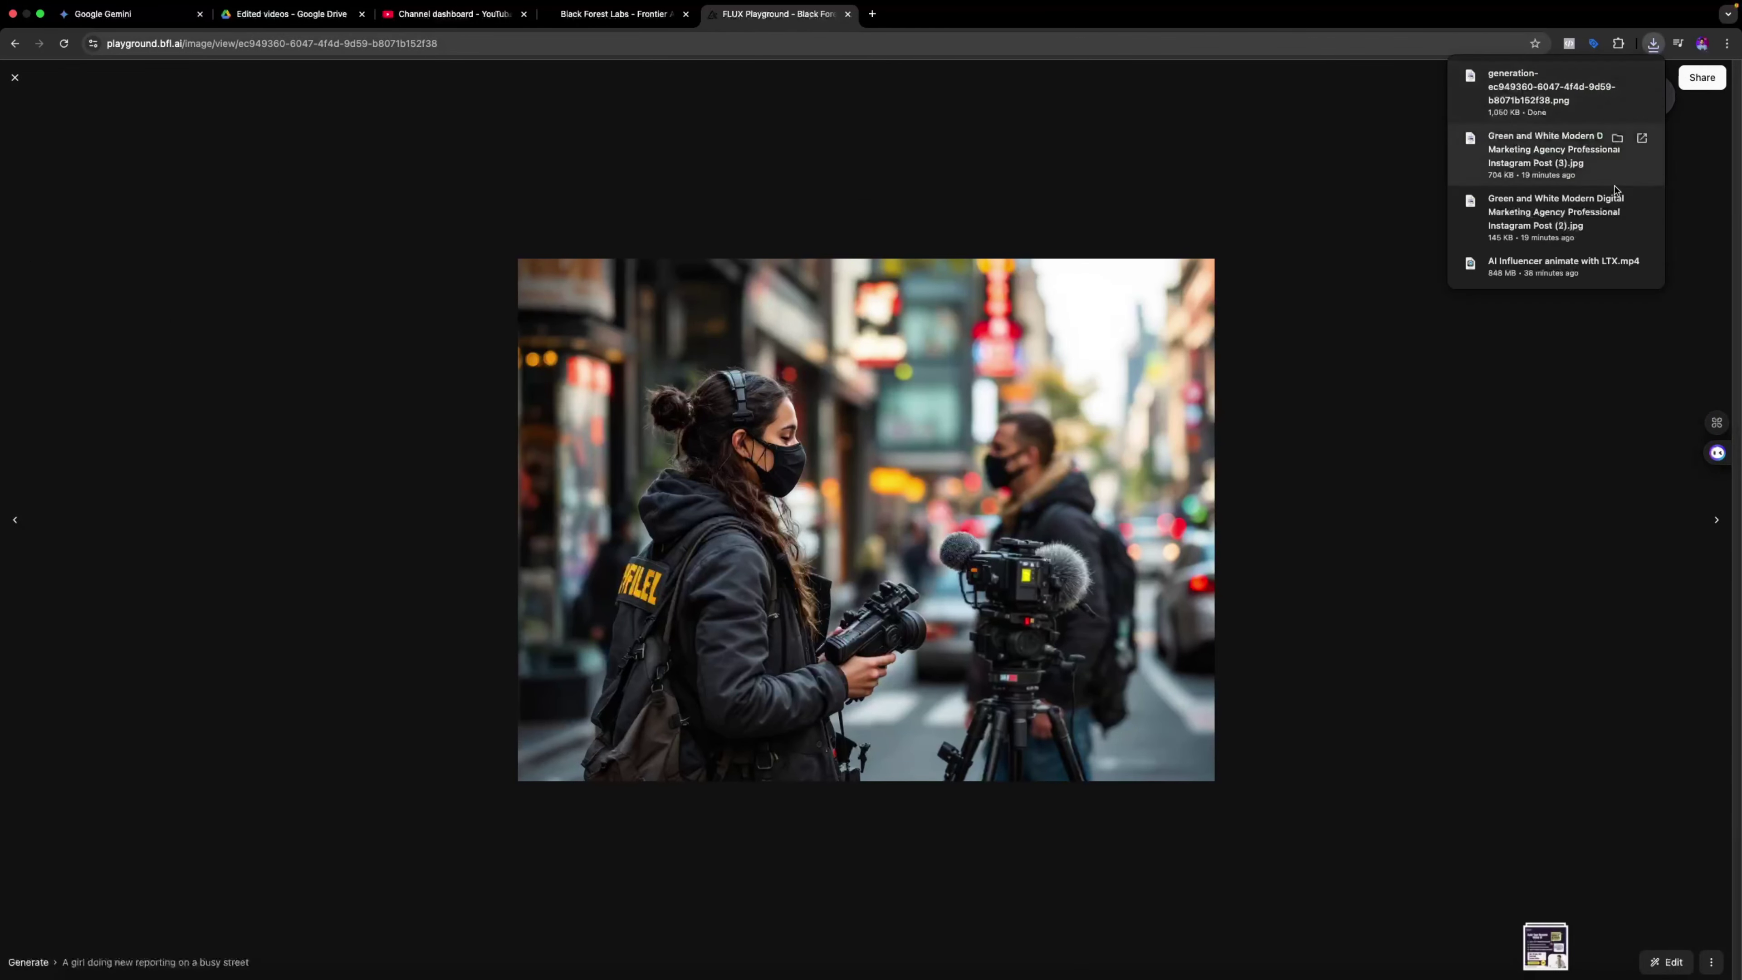
pyautogui.click(15, 78)
pyautogui.moveTo(1516, 101); pyautogui.dragTo(748, 133)
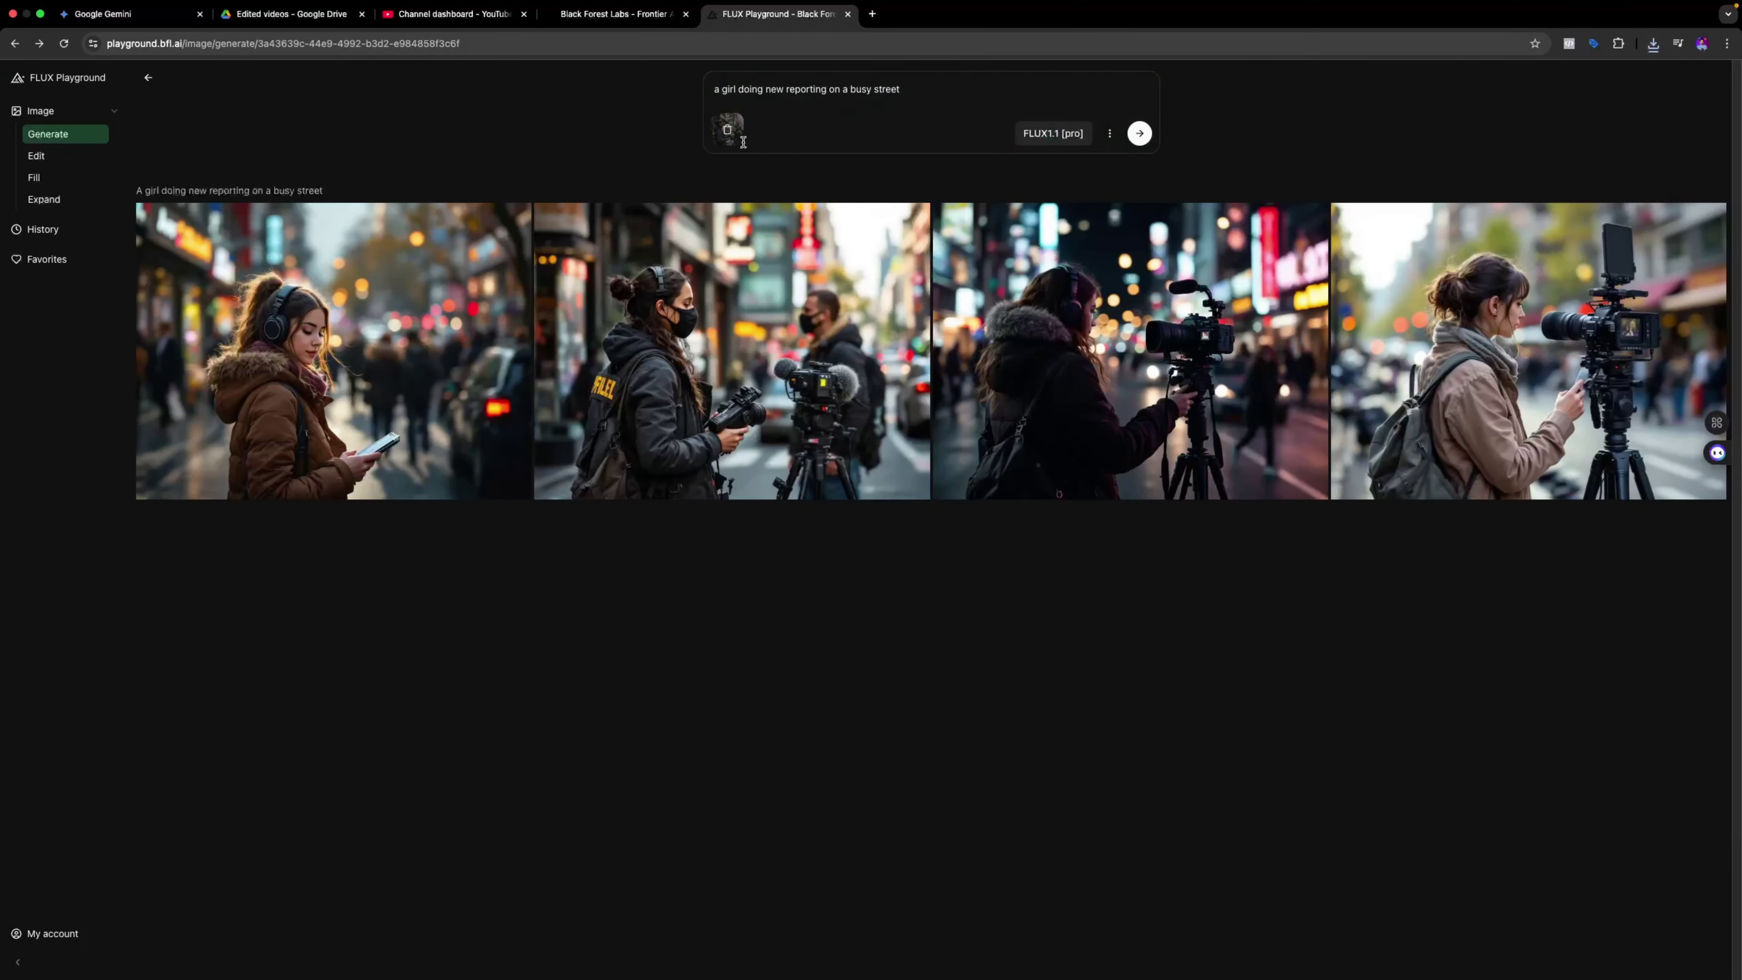
pyautogui.click(48, 159)
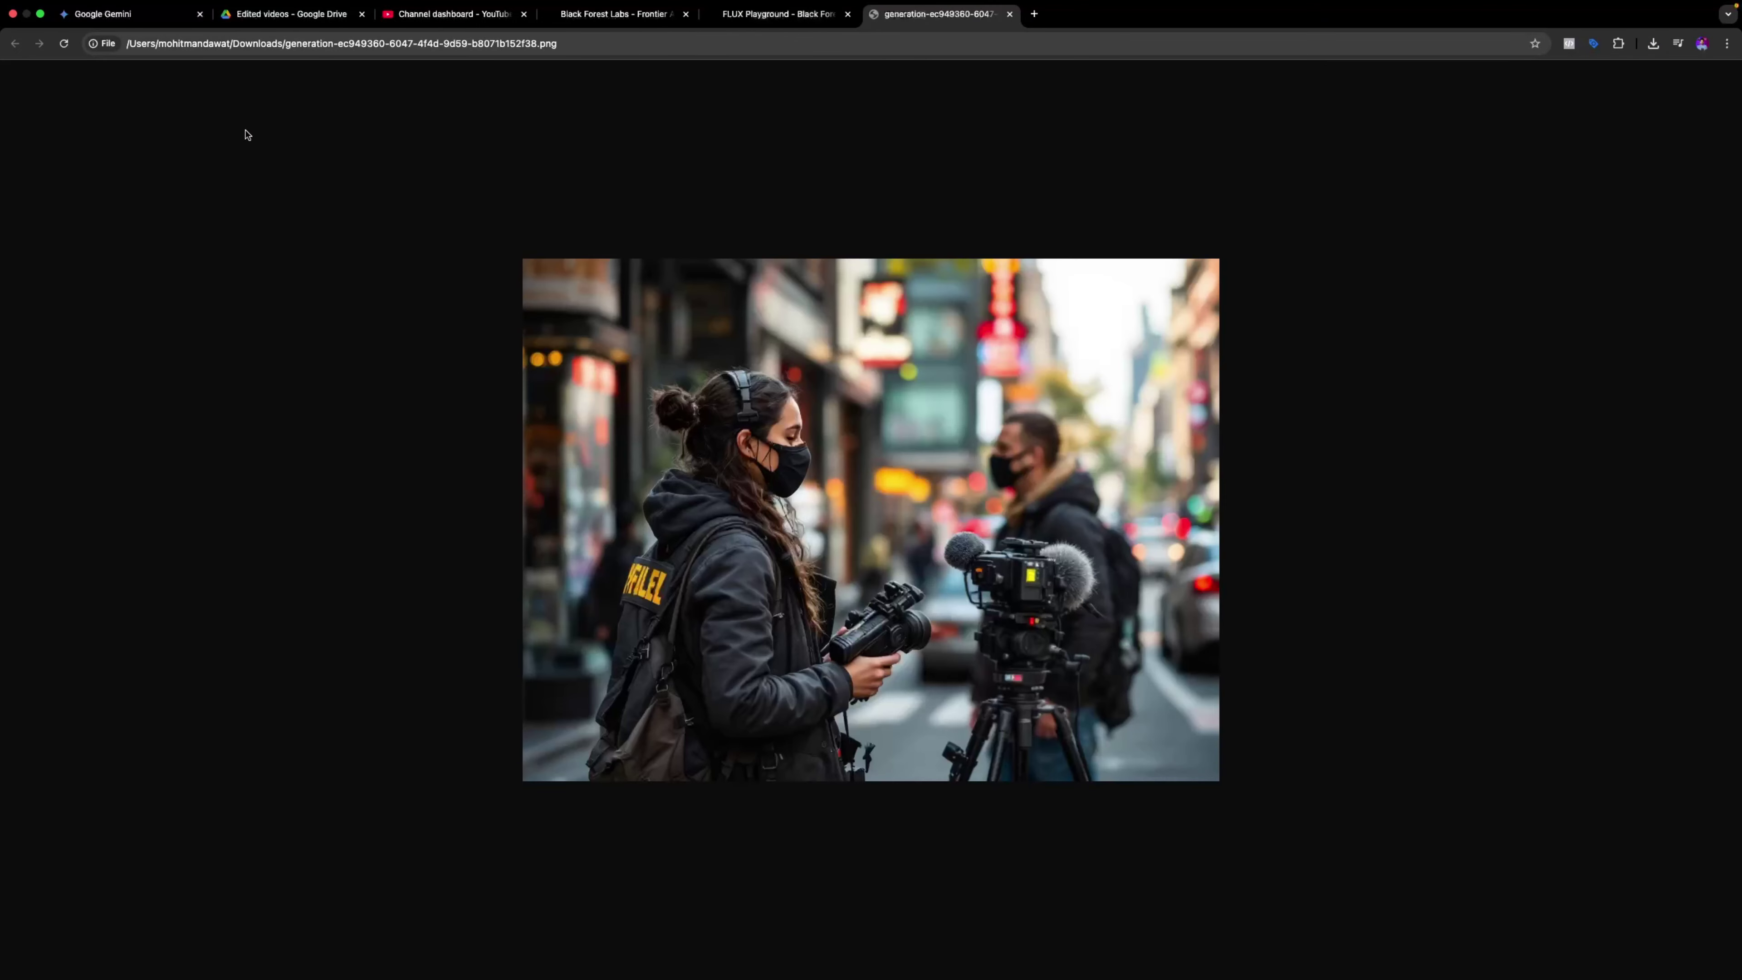
pyautogui.click(1009, 14)
# Open a blank image generation page, review the available models and keep FLUX.1 Kontext [pro] selected
pyautogui.click(89, 137)
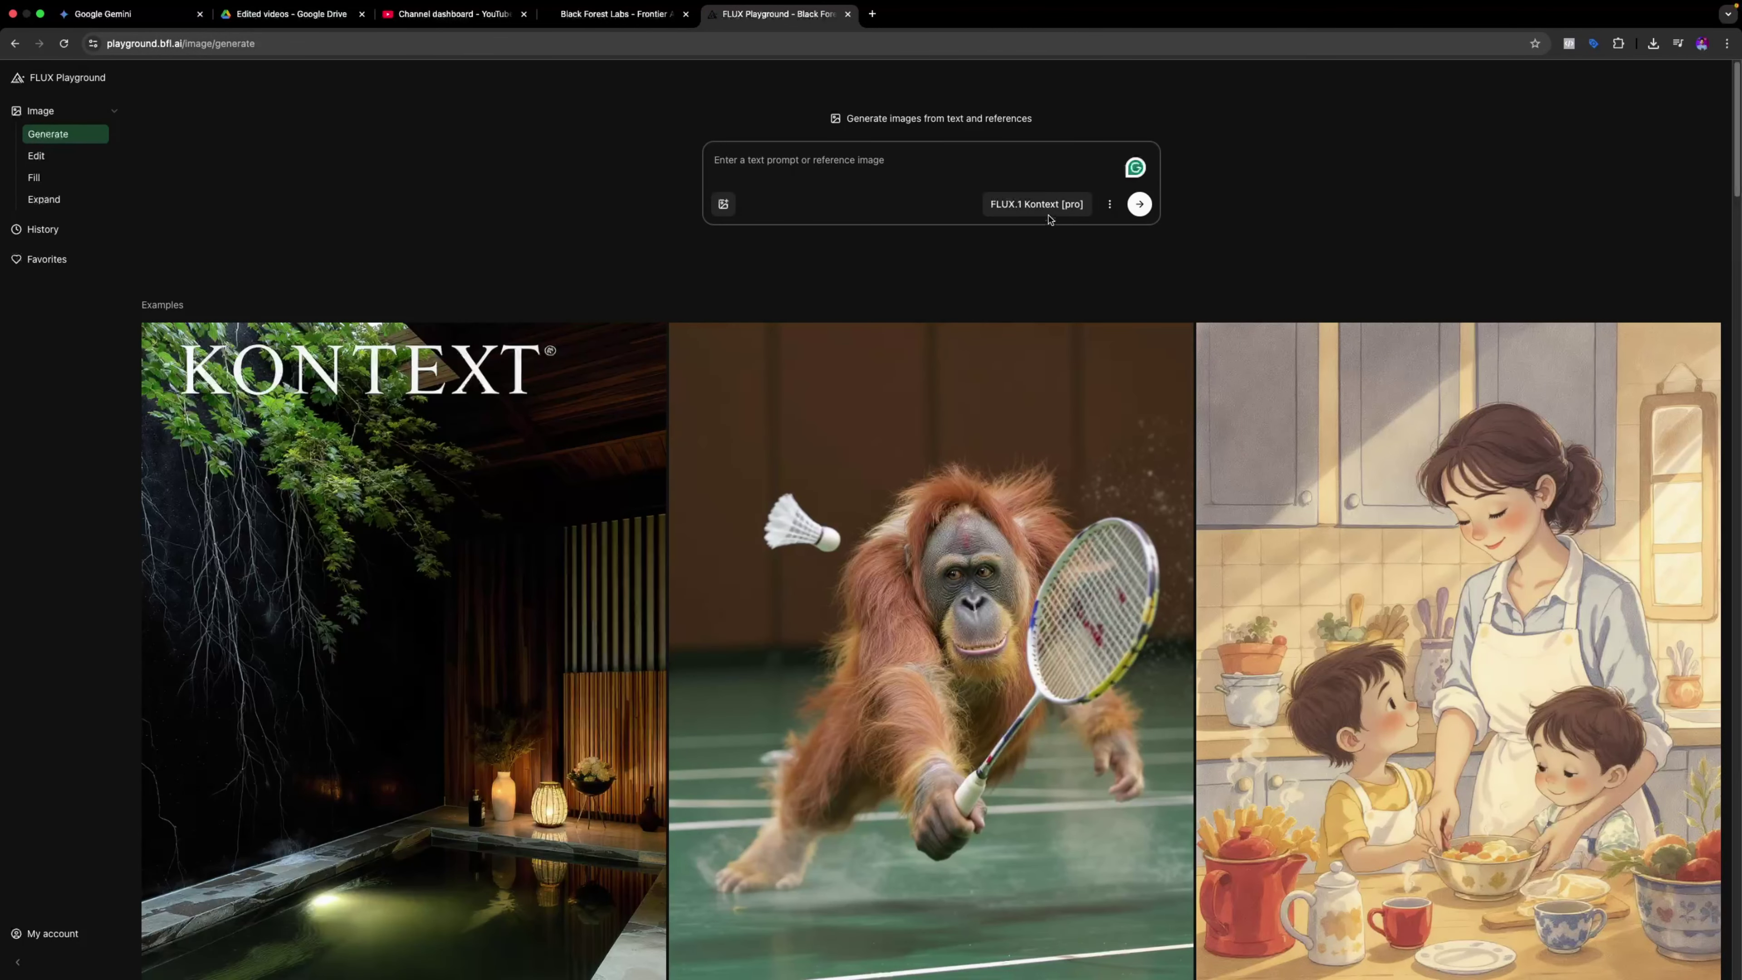
pyautogui.click(1046, 214)
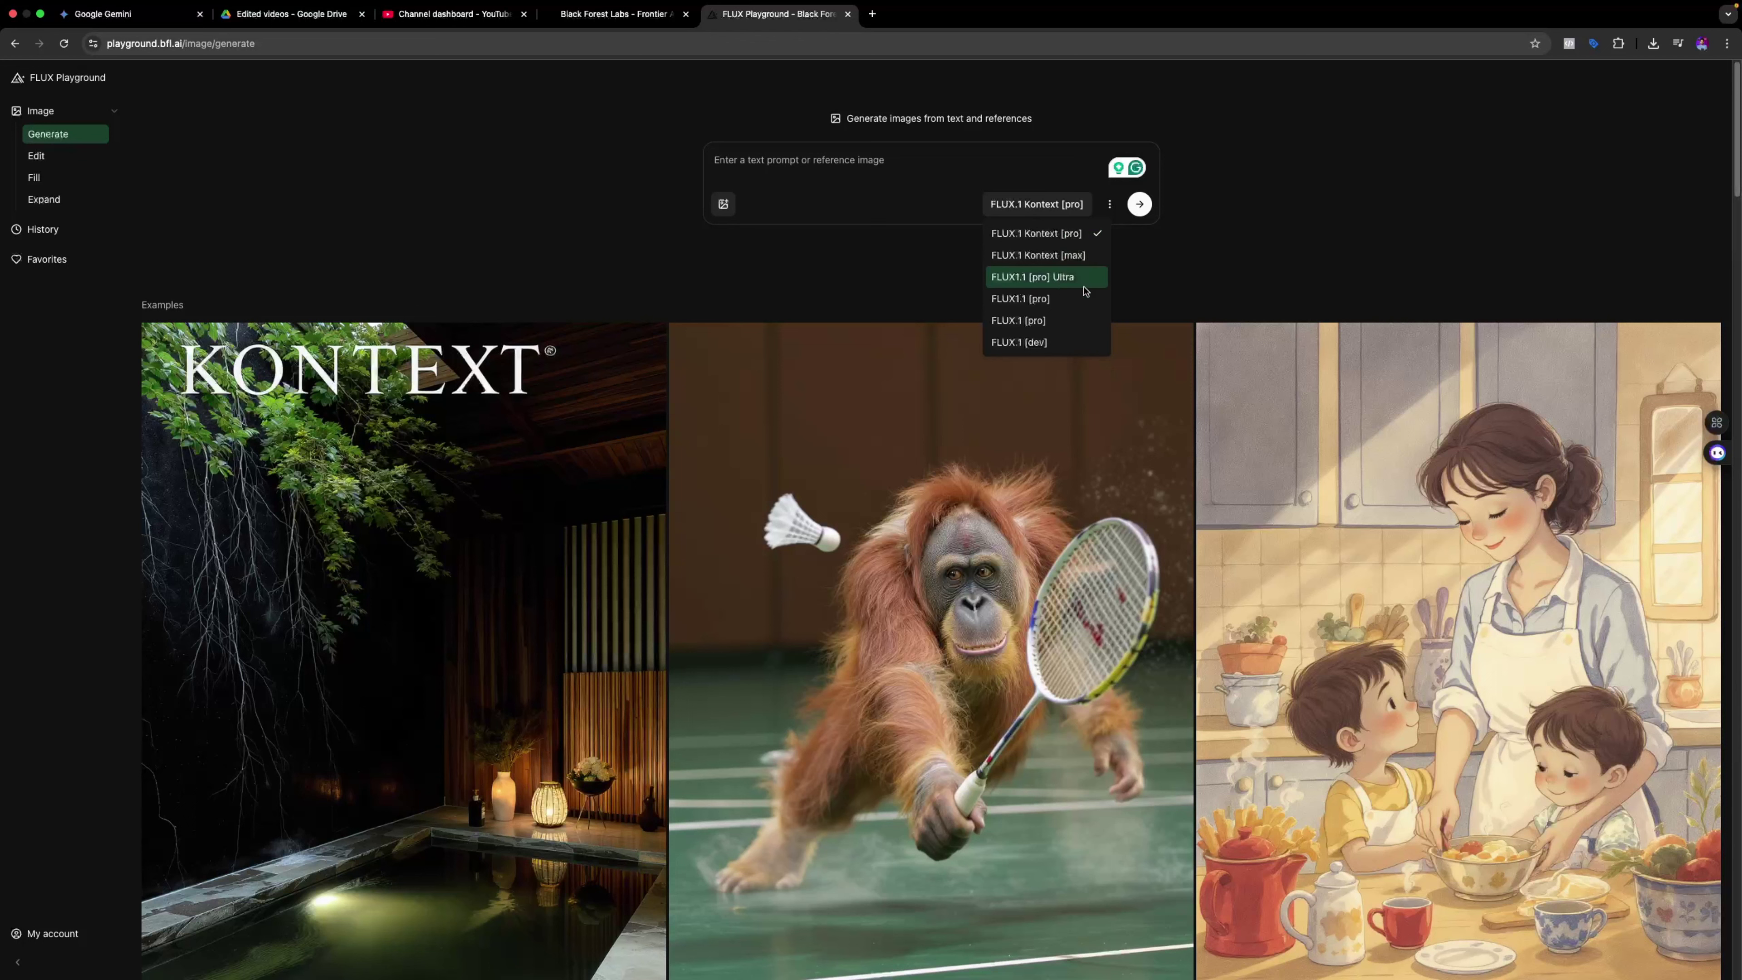
pyautogui.click(1085, 259)
pyautogui.click(1049, 206)
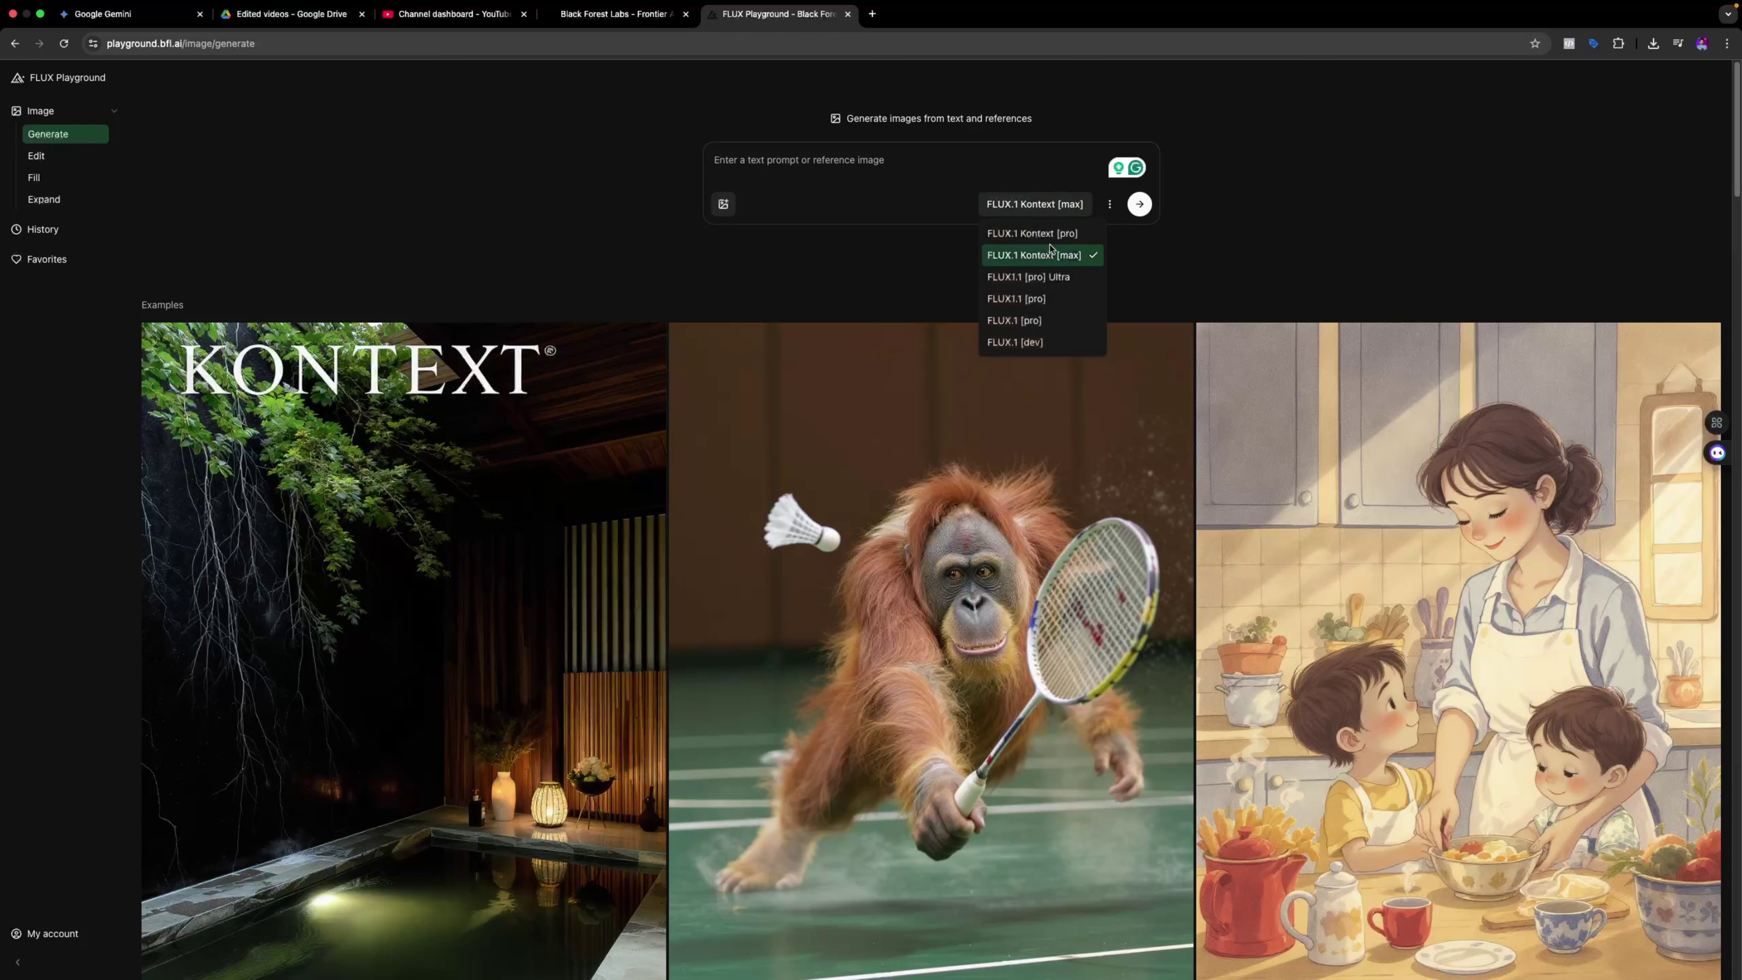
pyautogui.click(1049, 234)
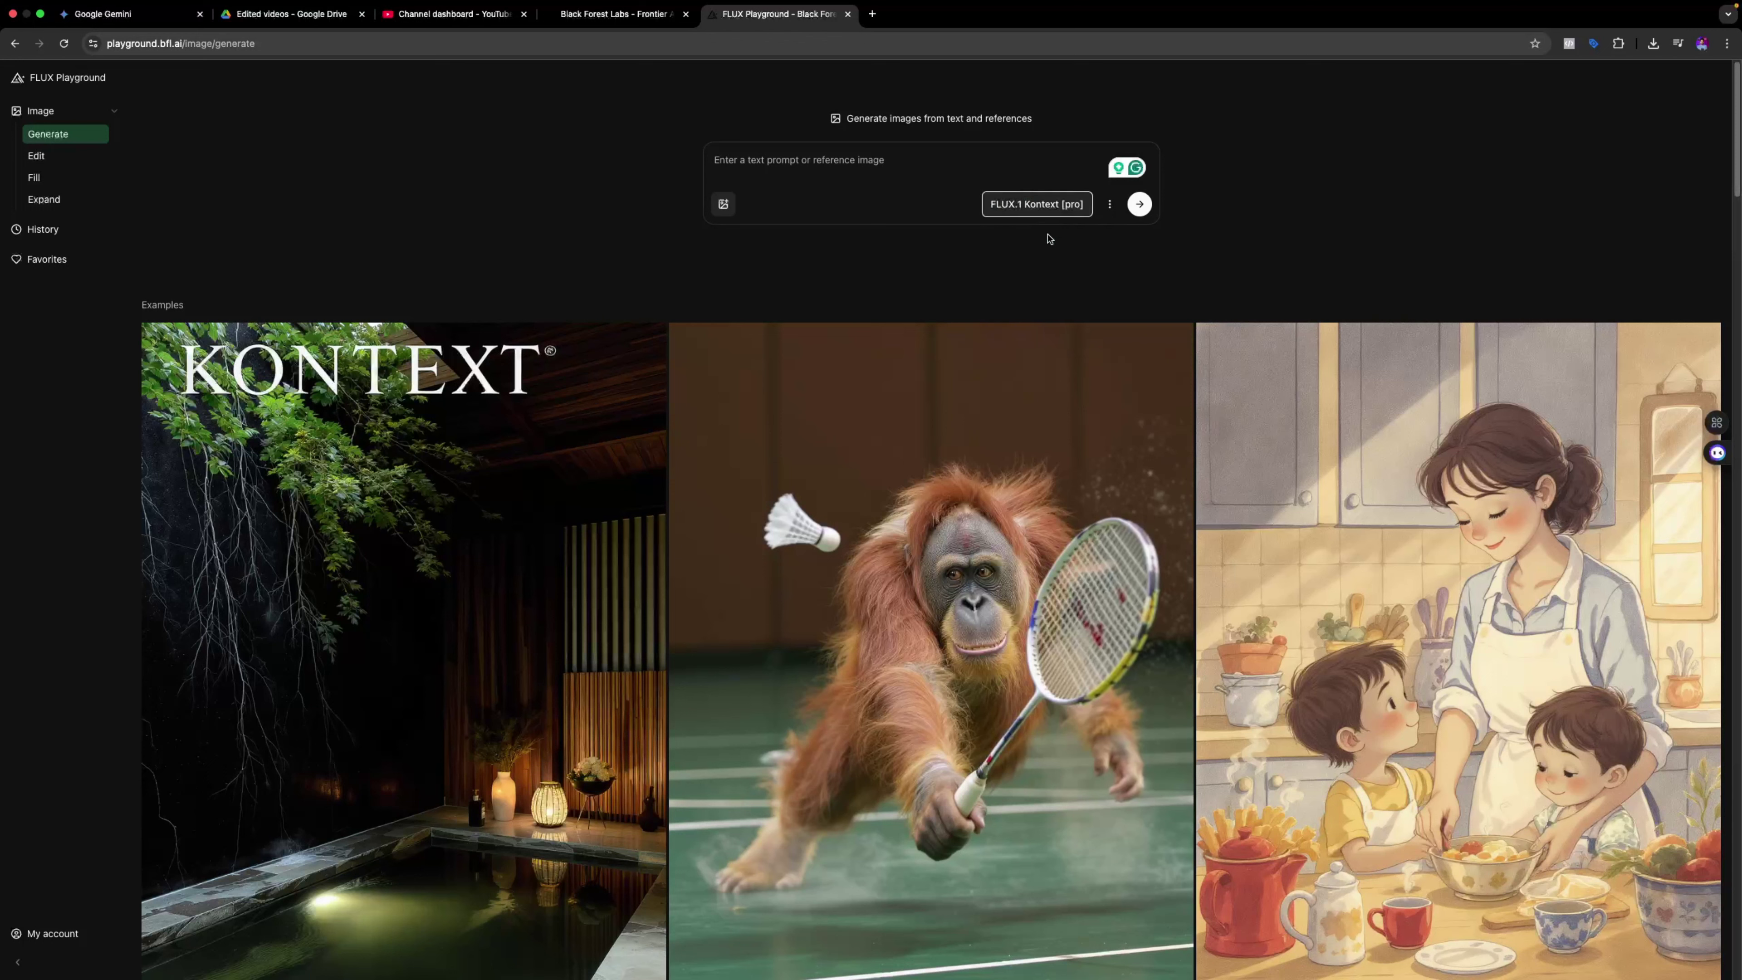
# Review the FLUX.1 Kontext examples and the model variants on the Black Forest Labs page, and return to the FLUX Playground
pyautogui.click(607, 25)
pyautogui.scroll(-10, 669, 226)
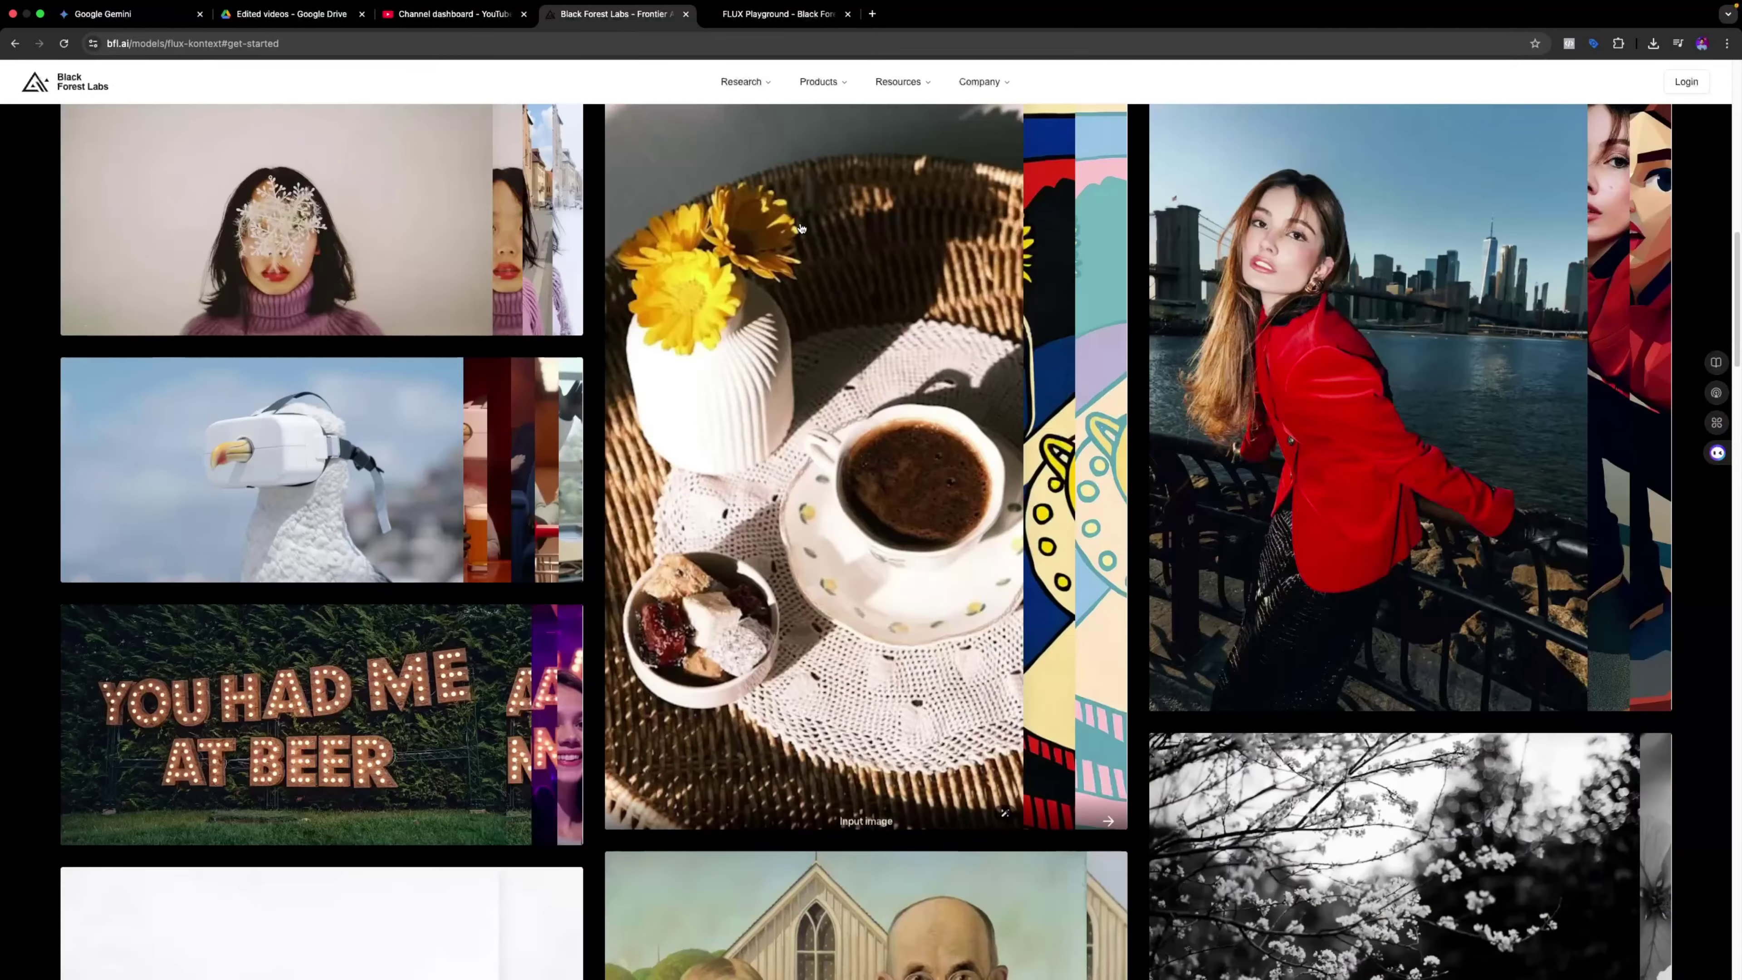
pyautogui.scroll(10, 799, 223)
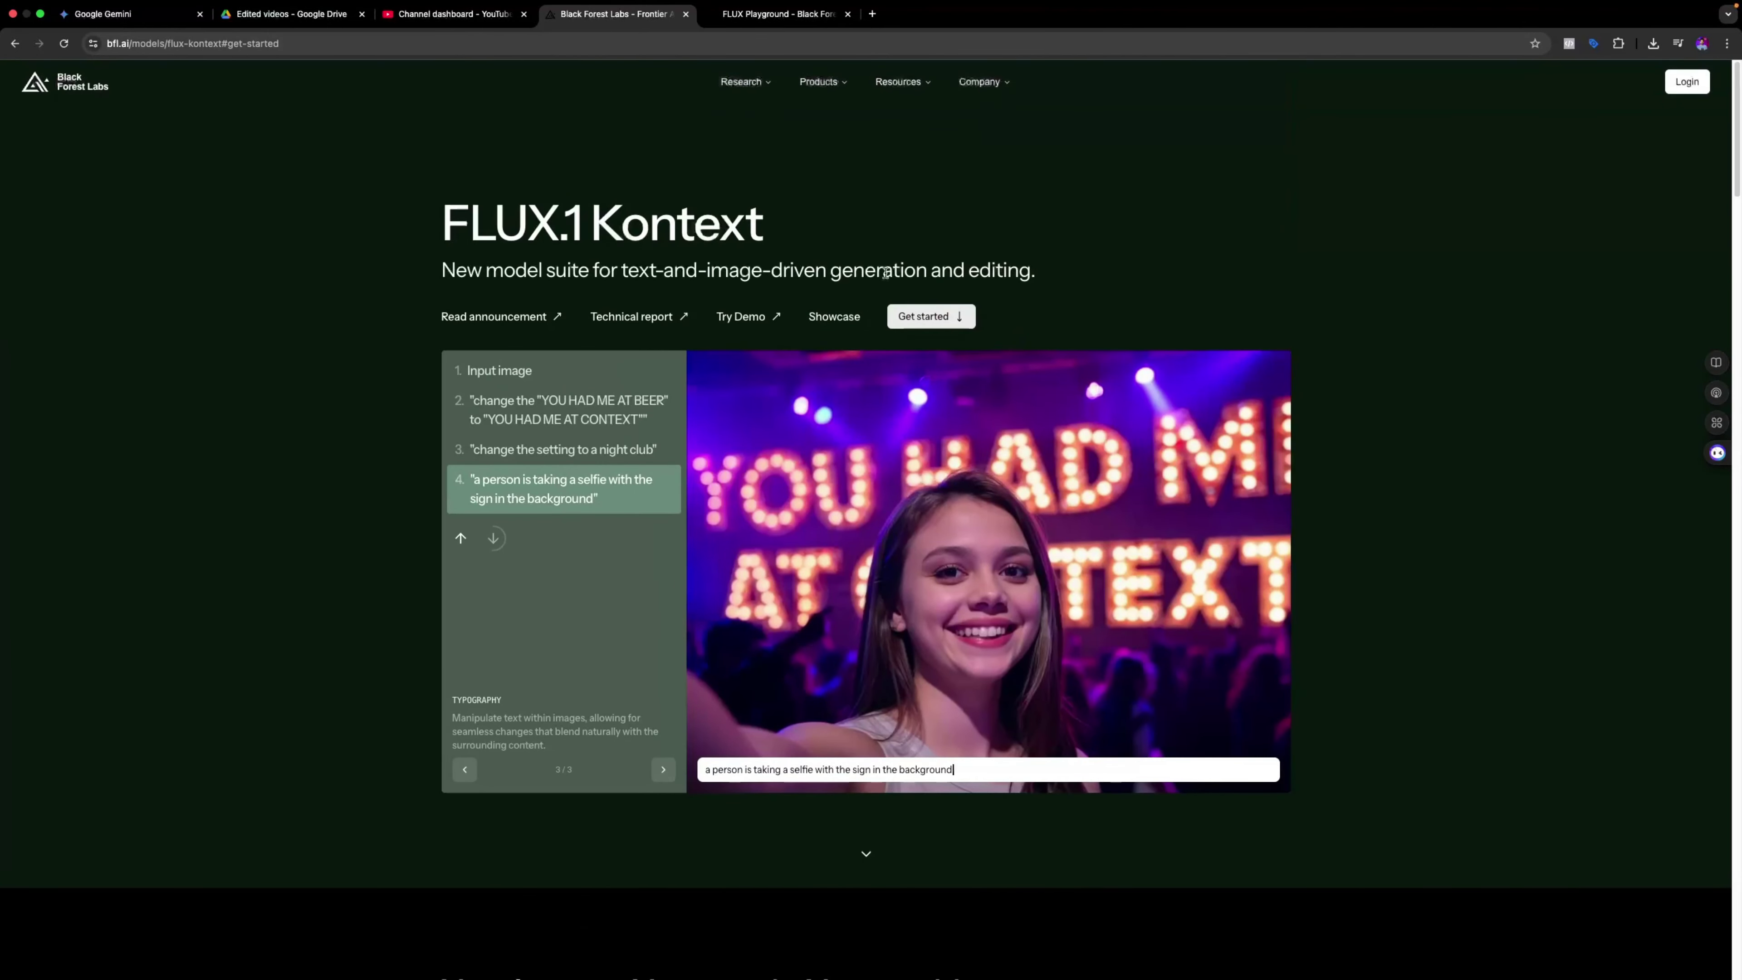
pyautogui.click(927, 316)
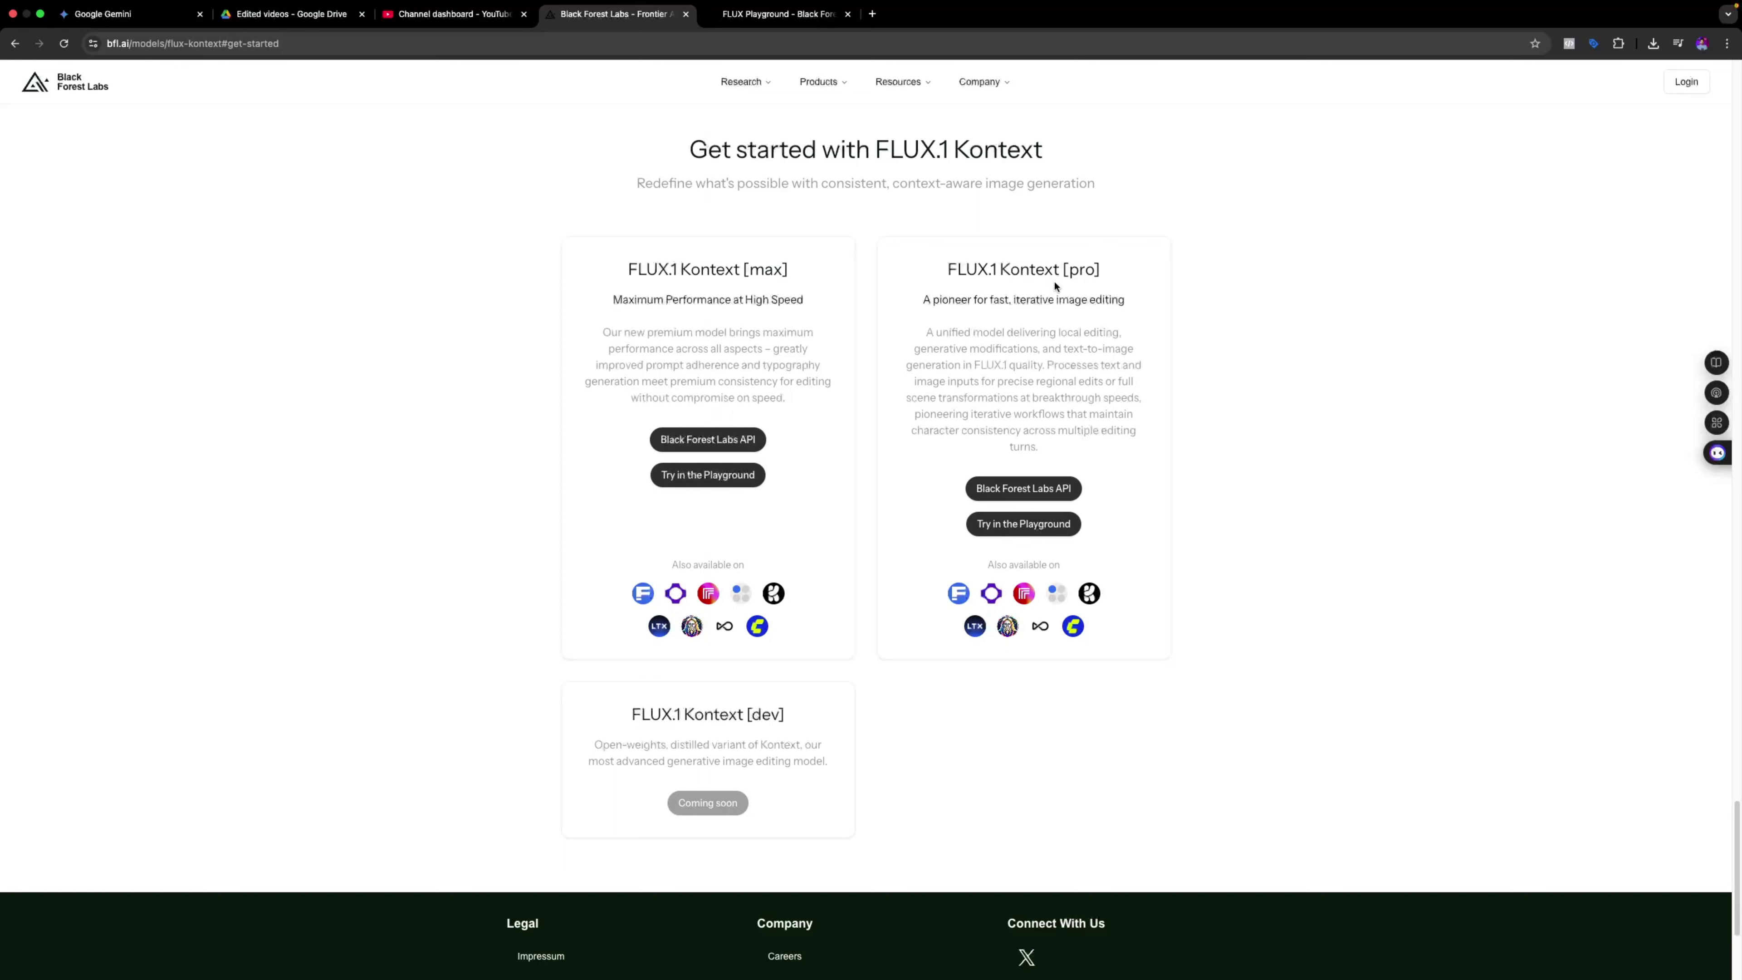
pyautogui.click(789, 17)
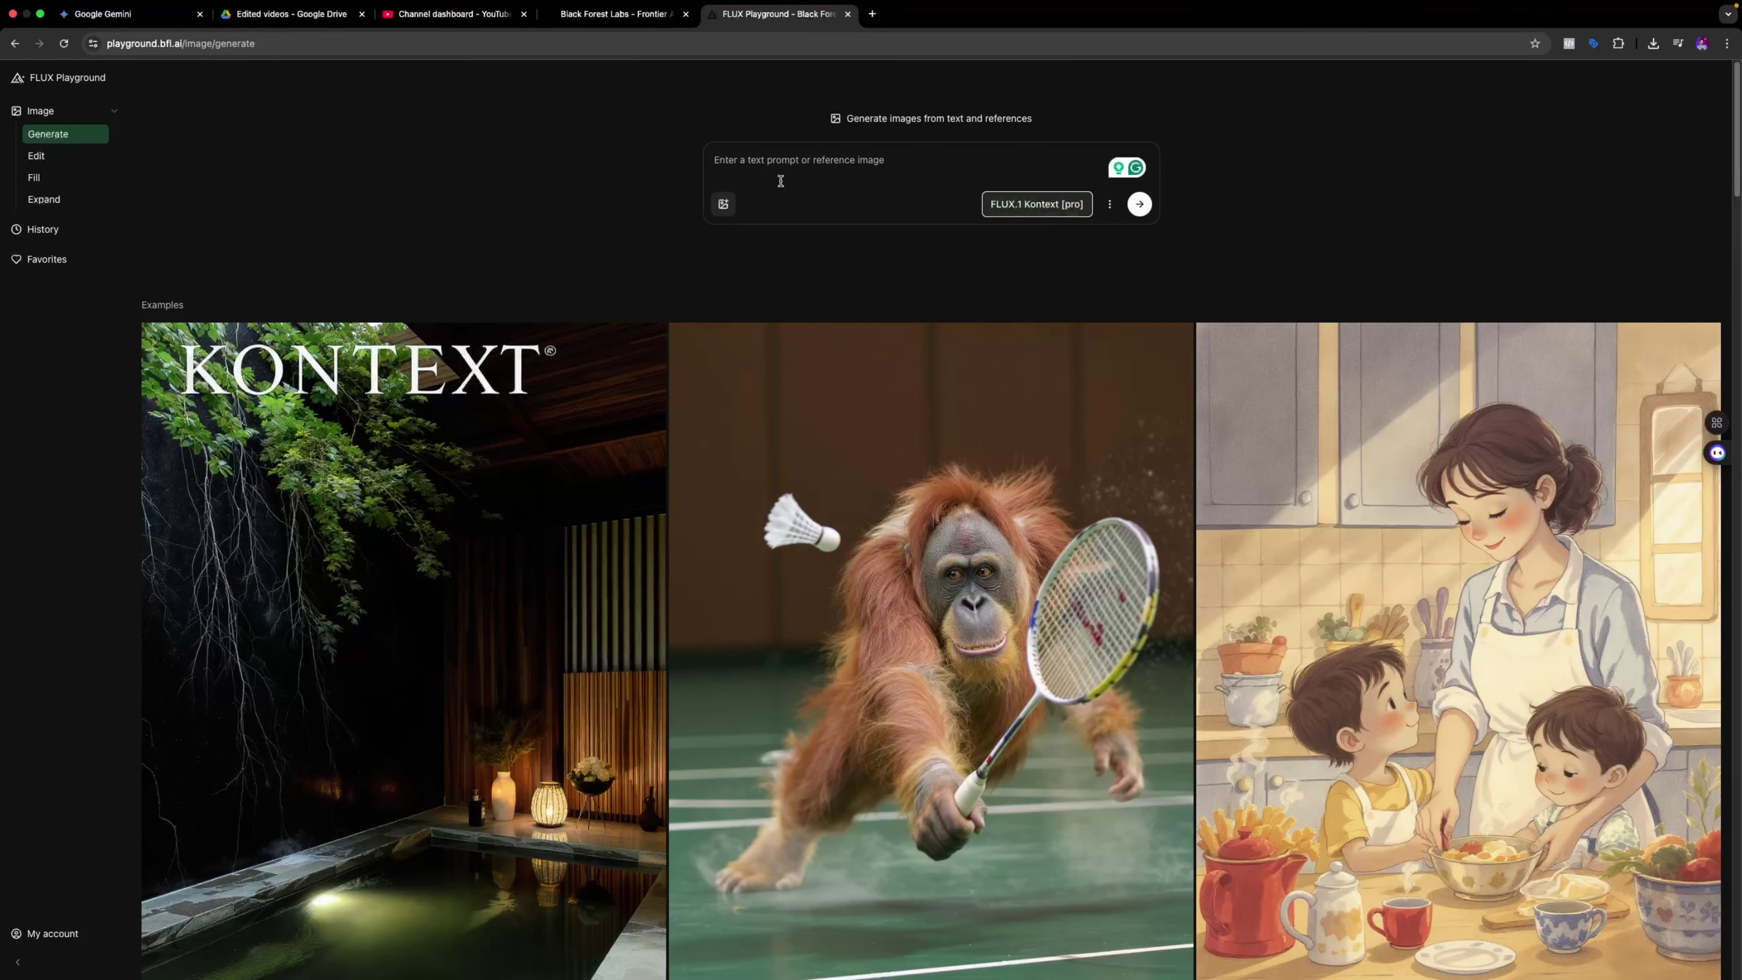
# Attach the downloaded masked-woman image as the reference and generate images from the prompt "Remove the girl mask and facing the camera"
pyautogui.click(722, 205)
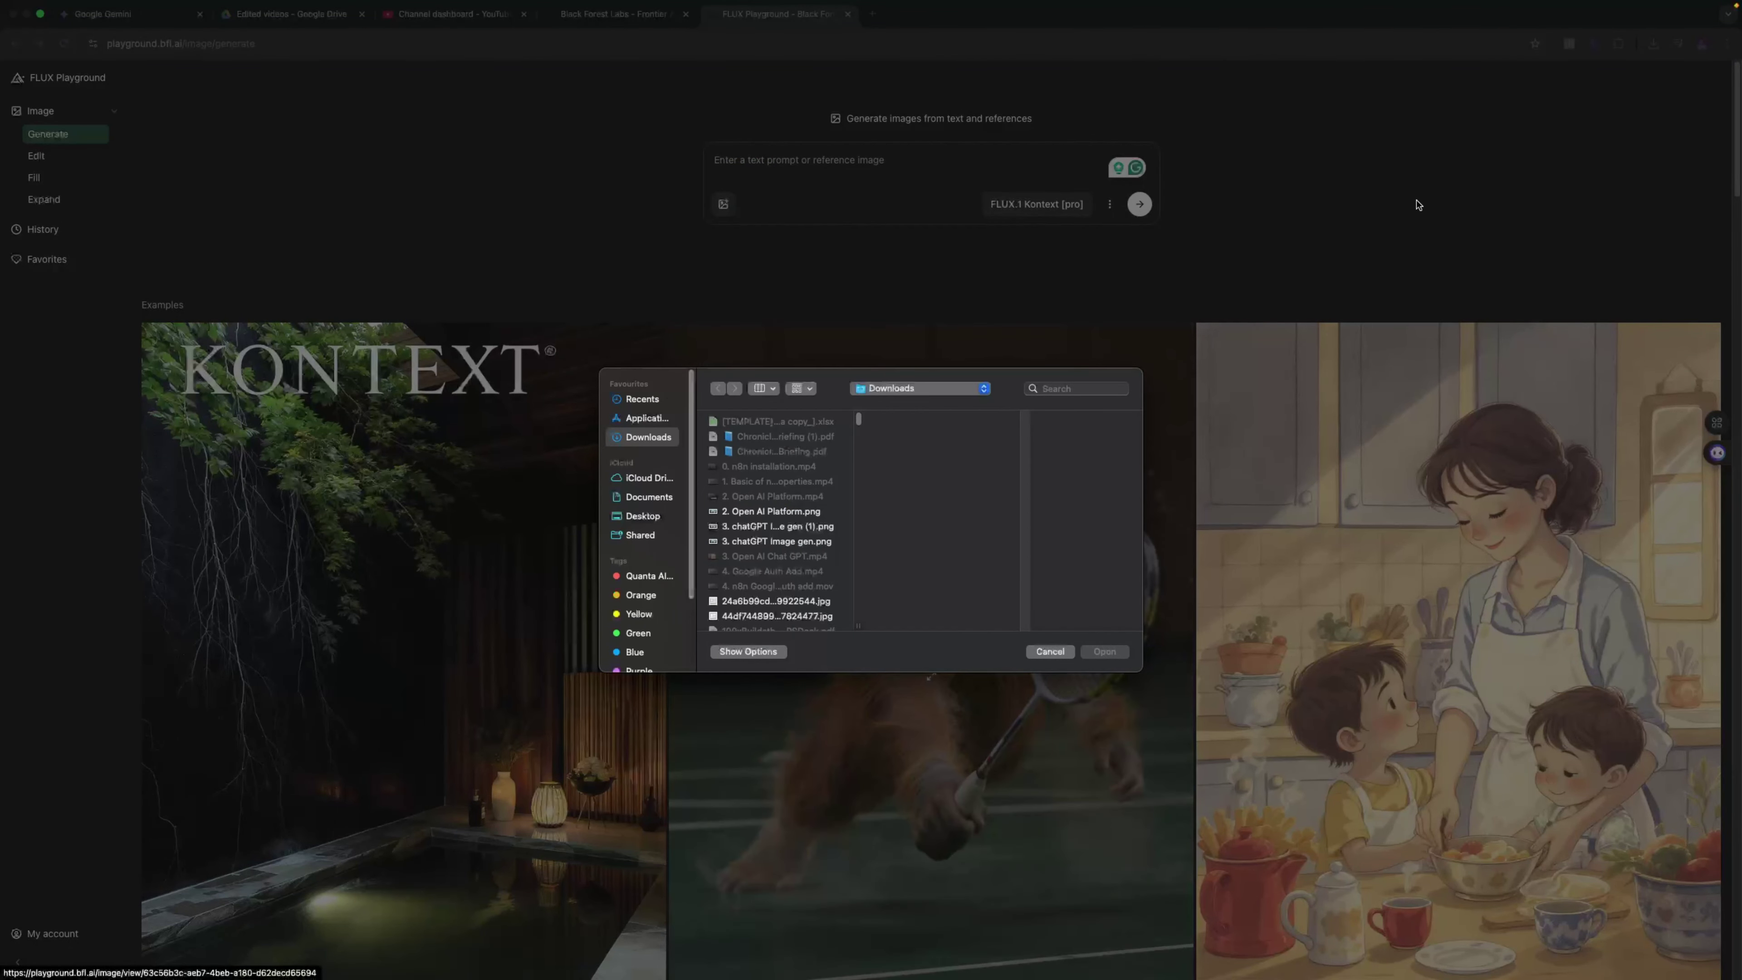
pyautogui.press('Escape')
pyautogui.click(1651, 44)
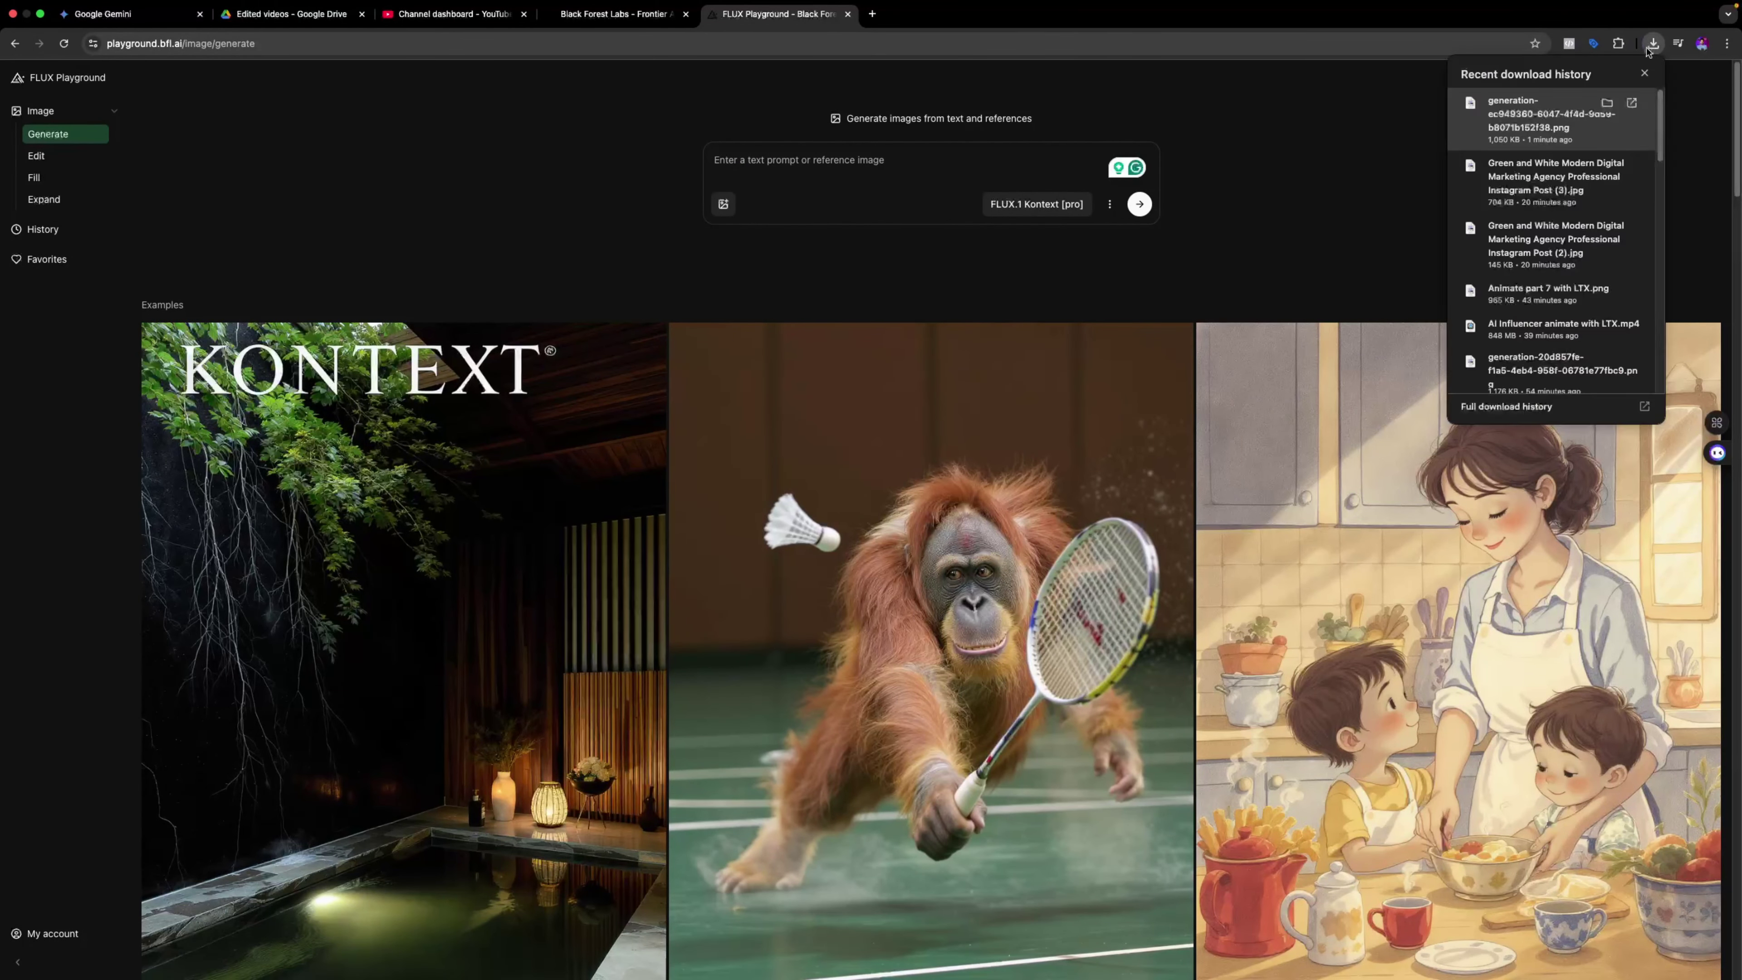
pyautogui.moveTo(1547, 130); pyautogui.dragTo(860, 155)
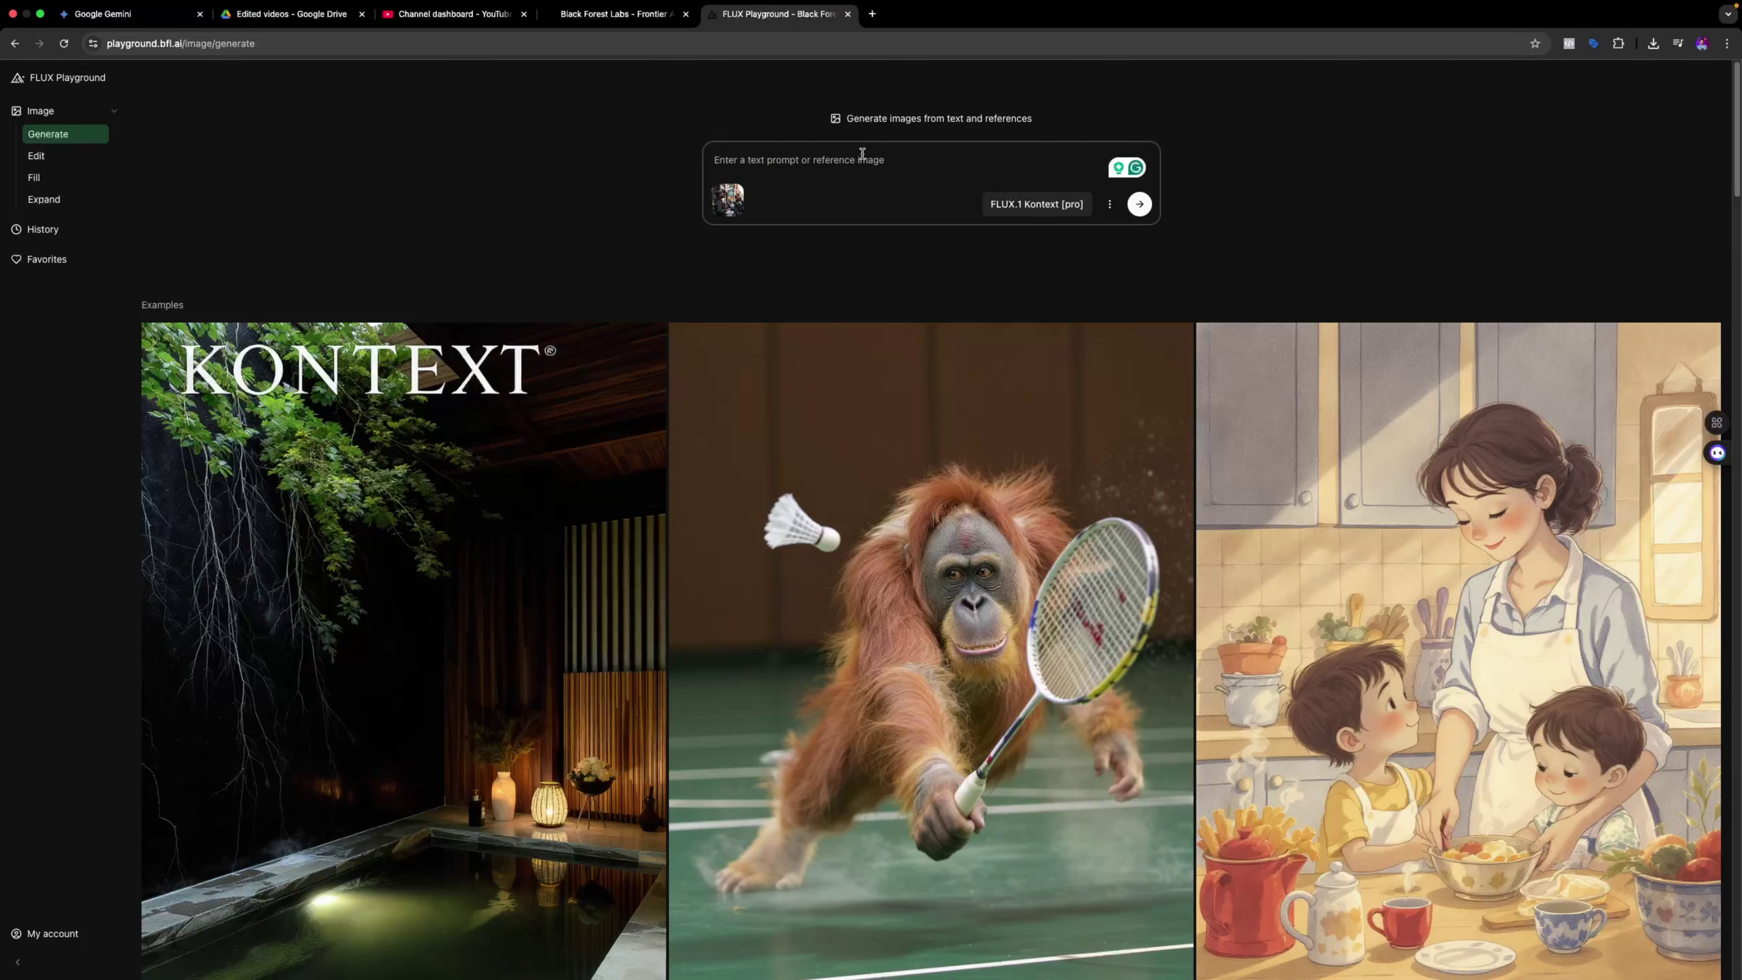
pyautogui.write('Remove the girl mask and  facing the camera')
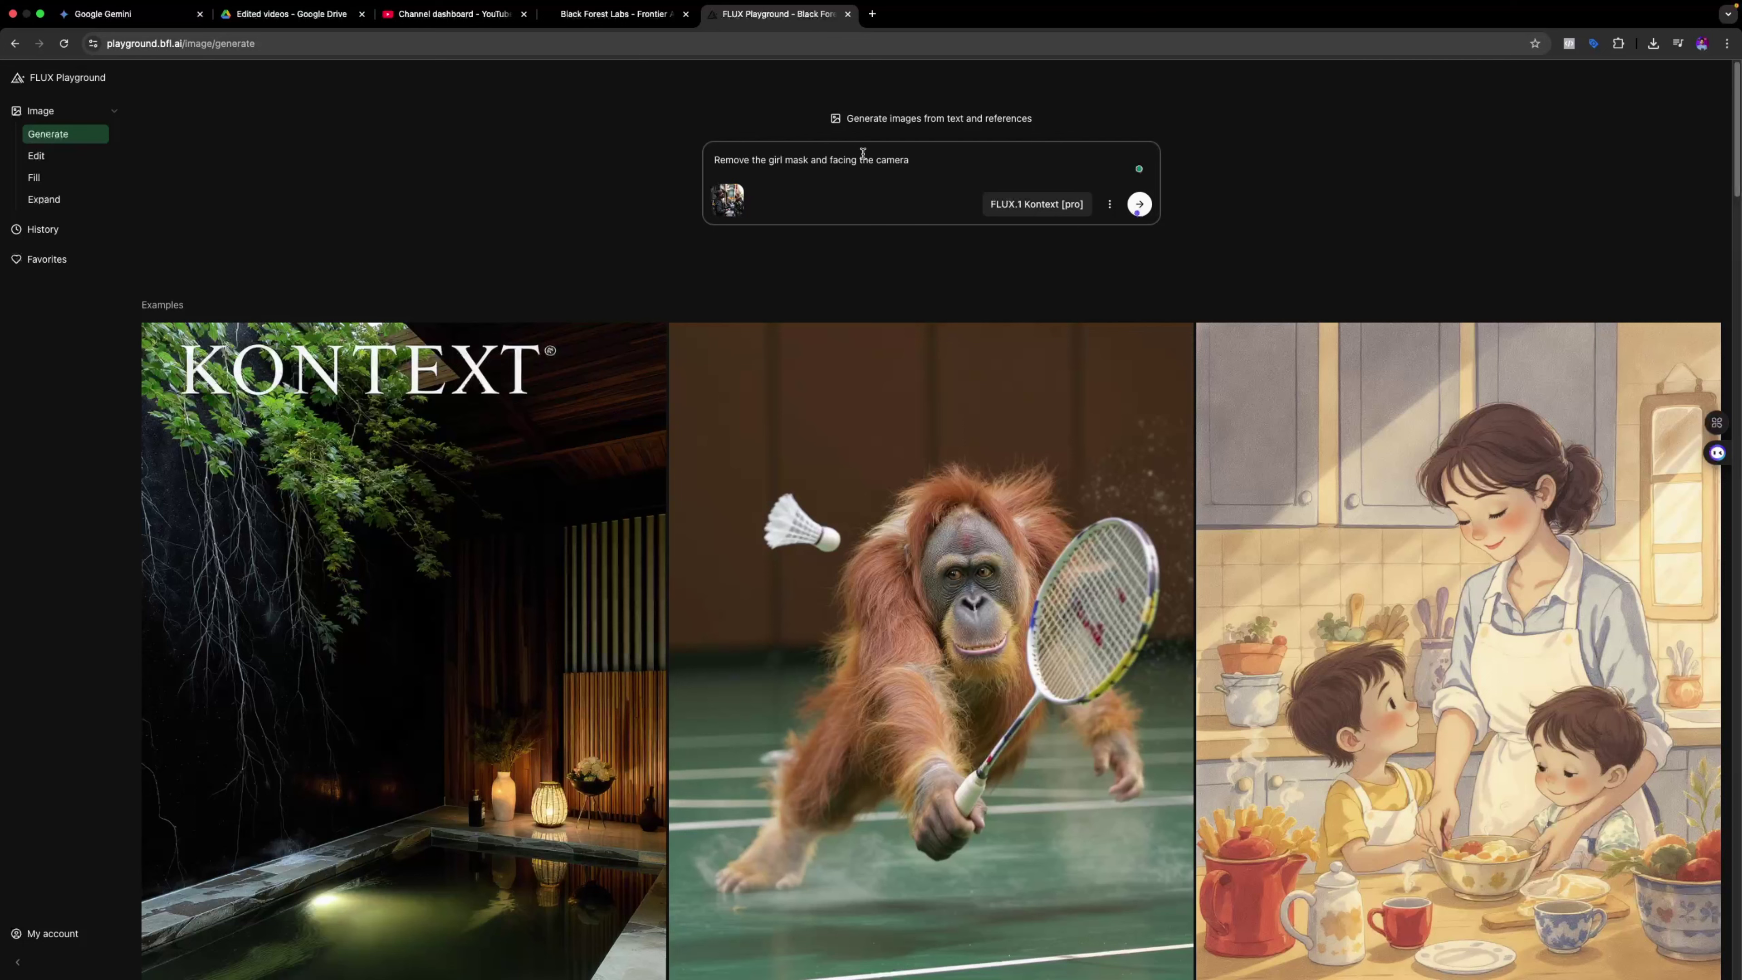
pyautogui.click(1139, 204)
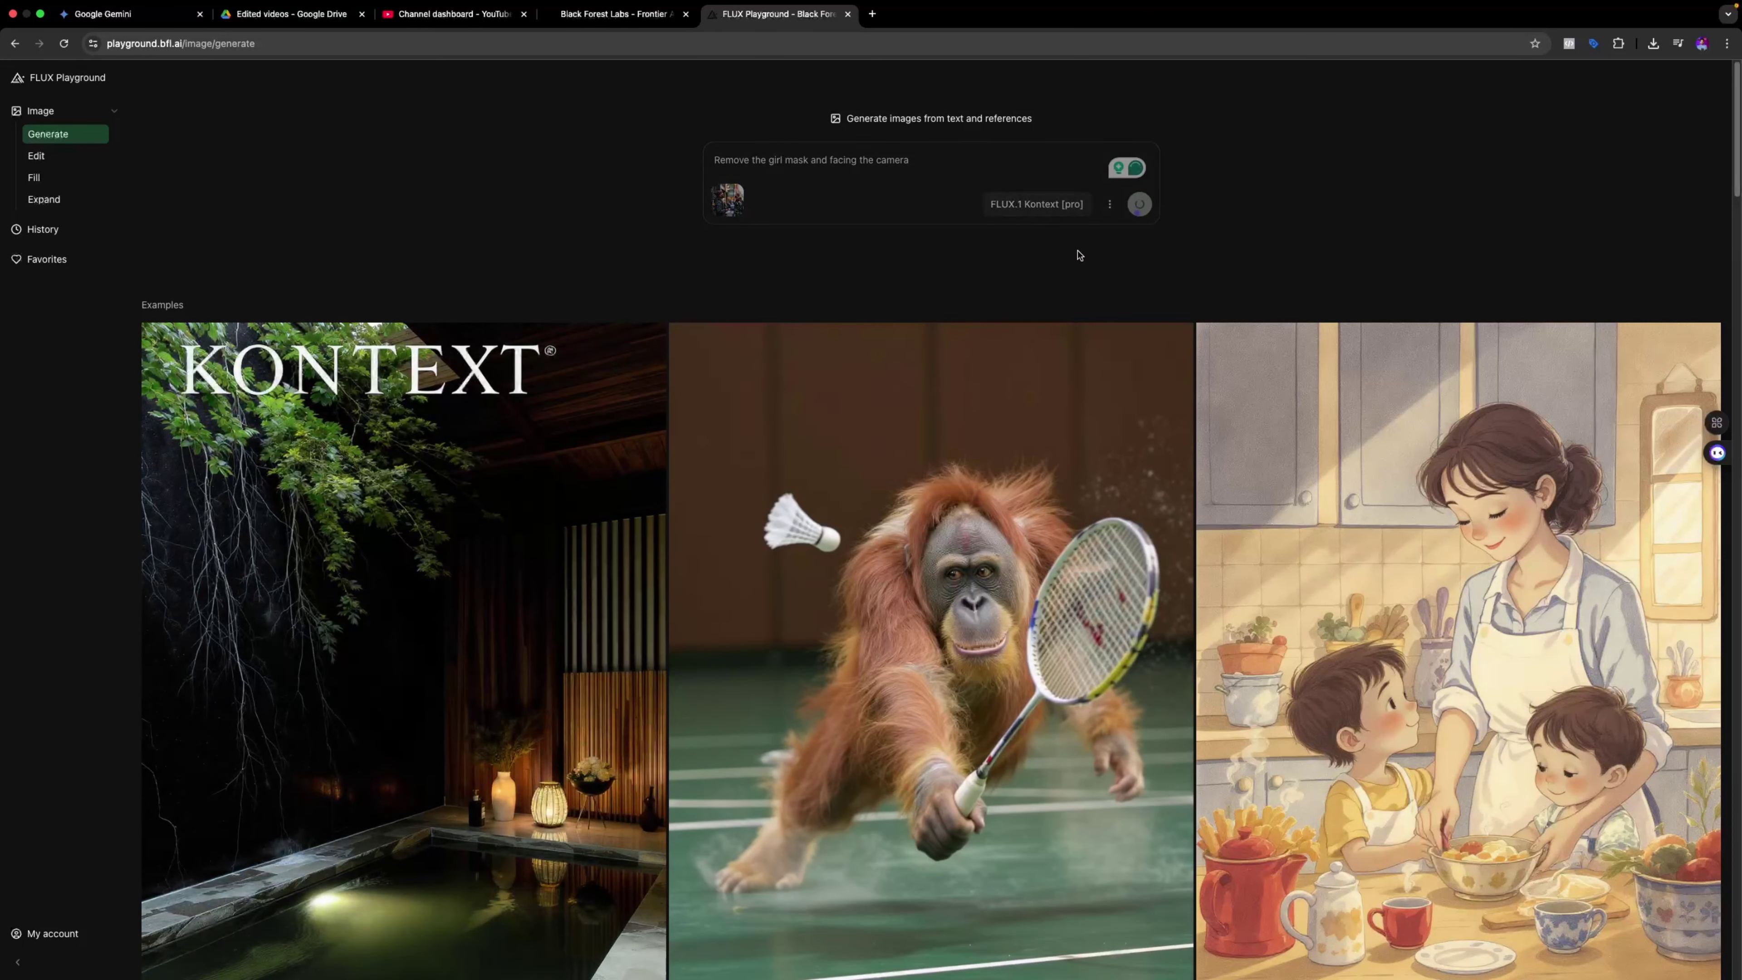
# Set the batch size to 1 in the generation settings and check the available aspect ratios, keeping 16:9
pyautogui.click(1109, 203)
pyautogui.moveTo(1186, 220); pyautogui.dragTo(1008, 231)
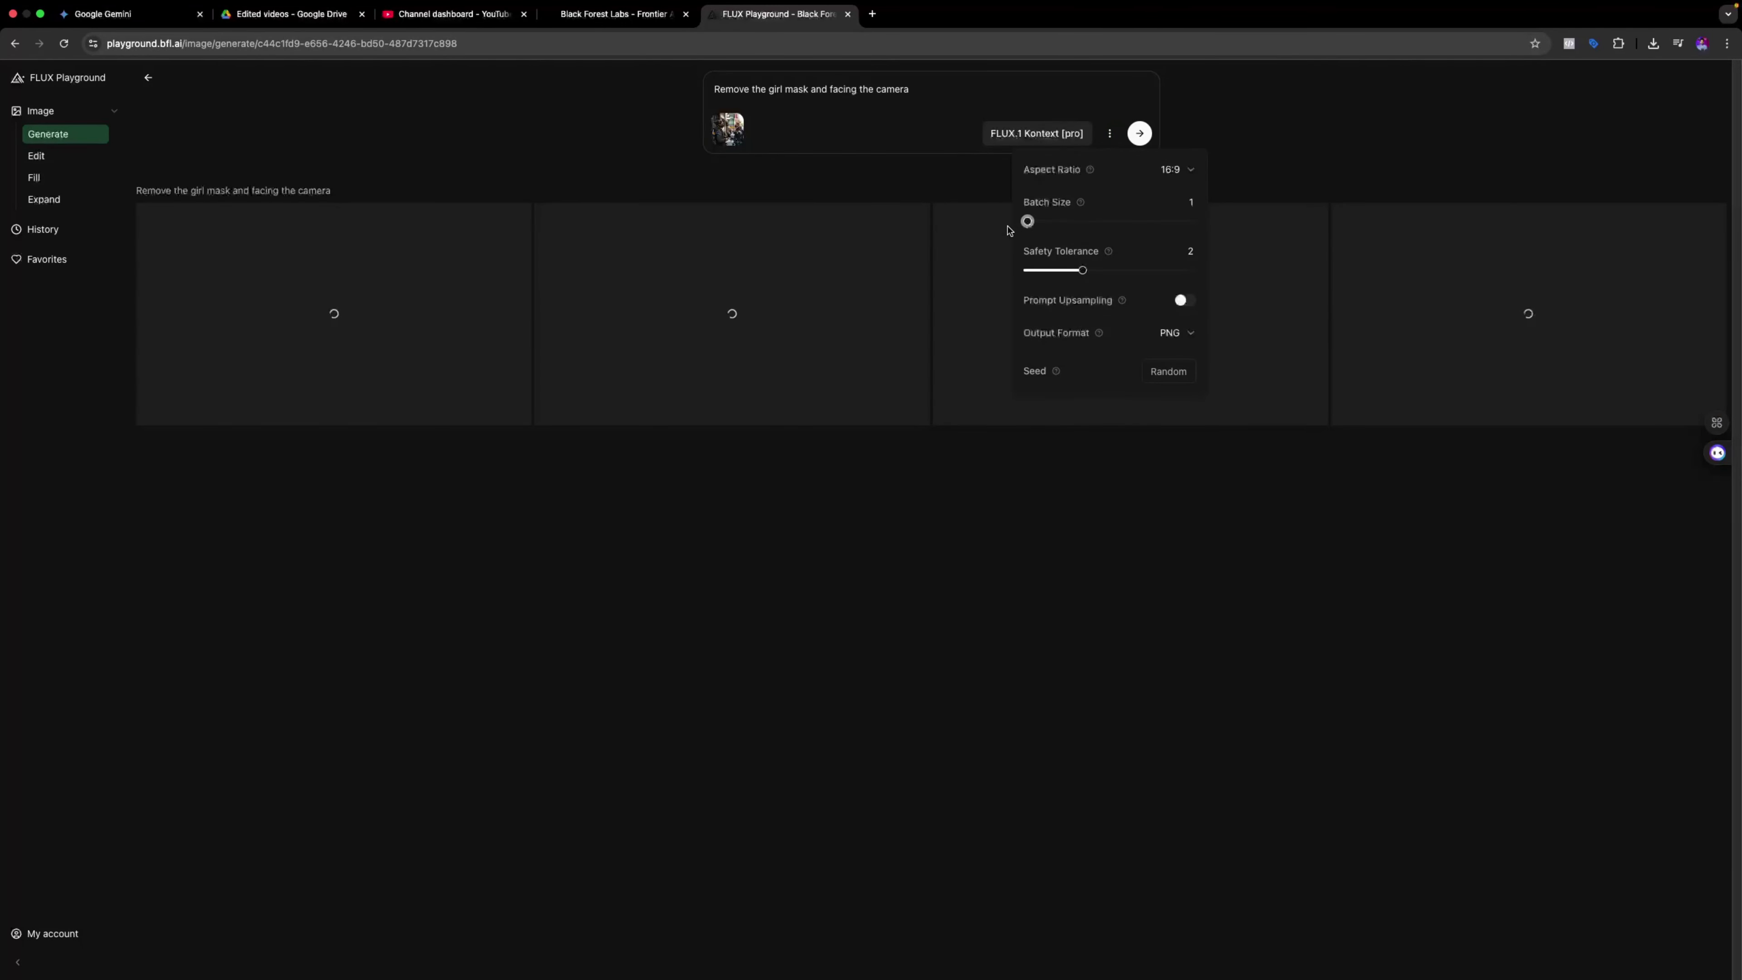
pyautogui.click(1173, 169)
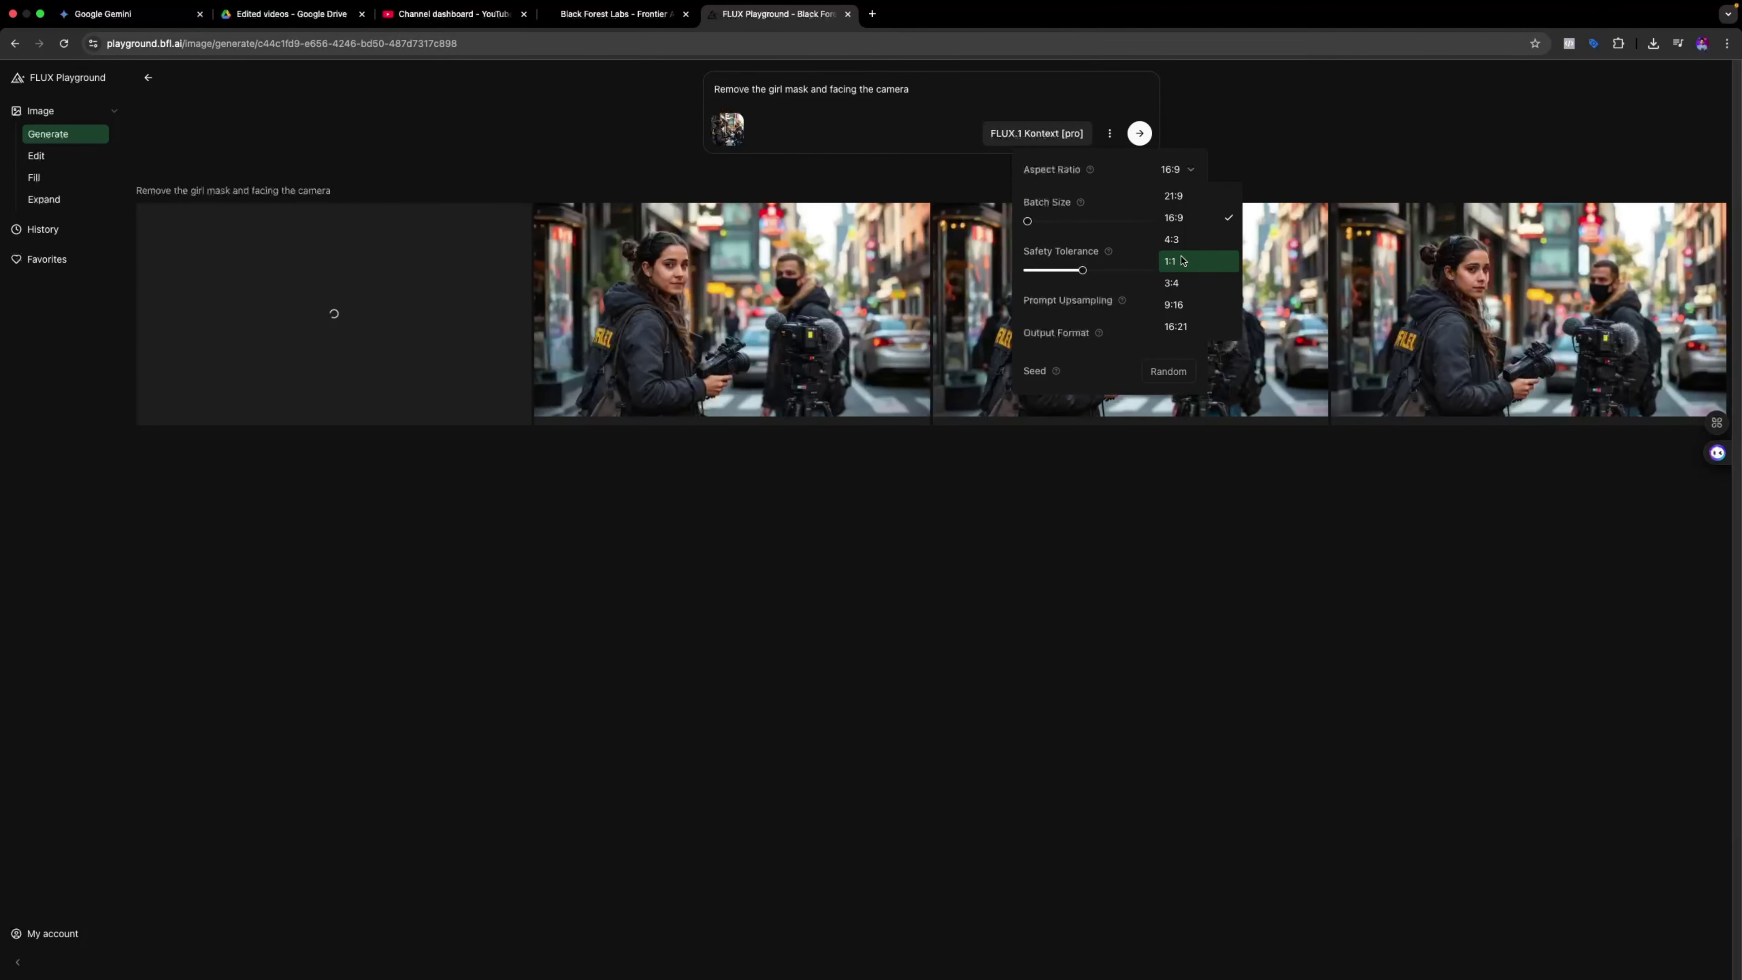
pyautogui.click(1348, 107)
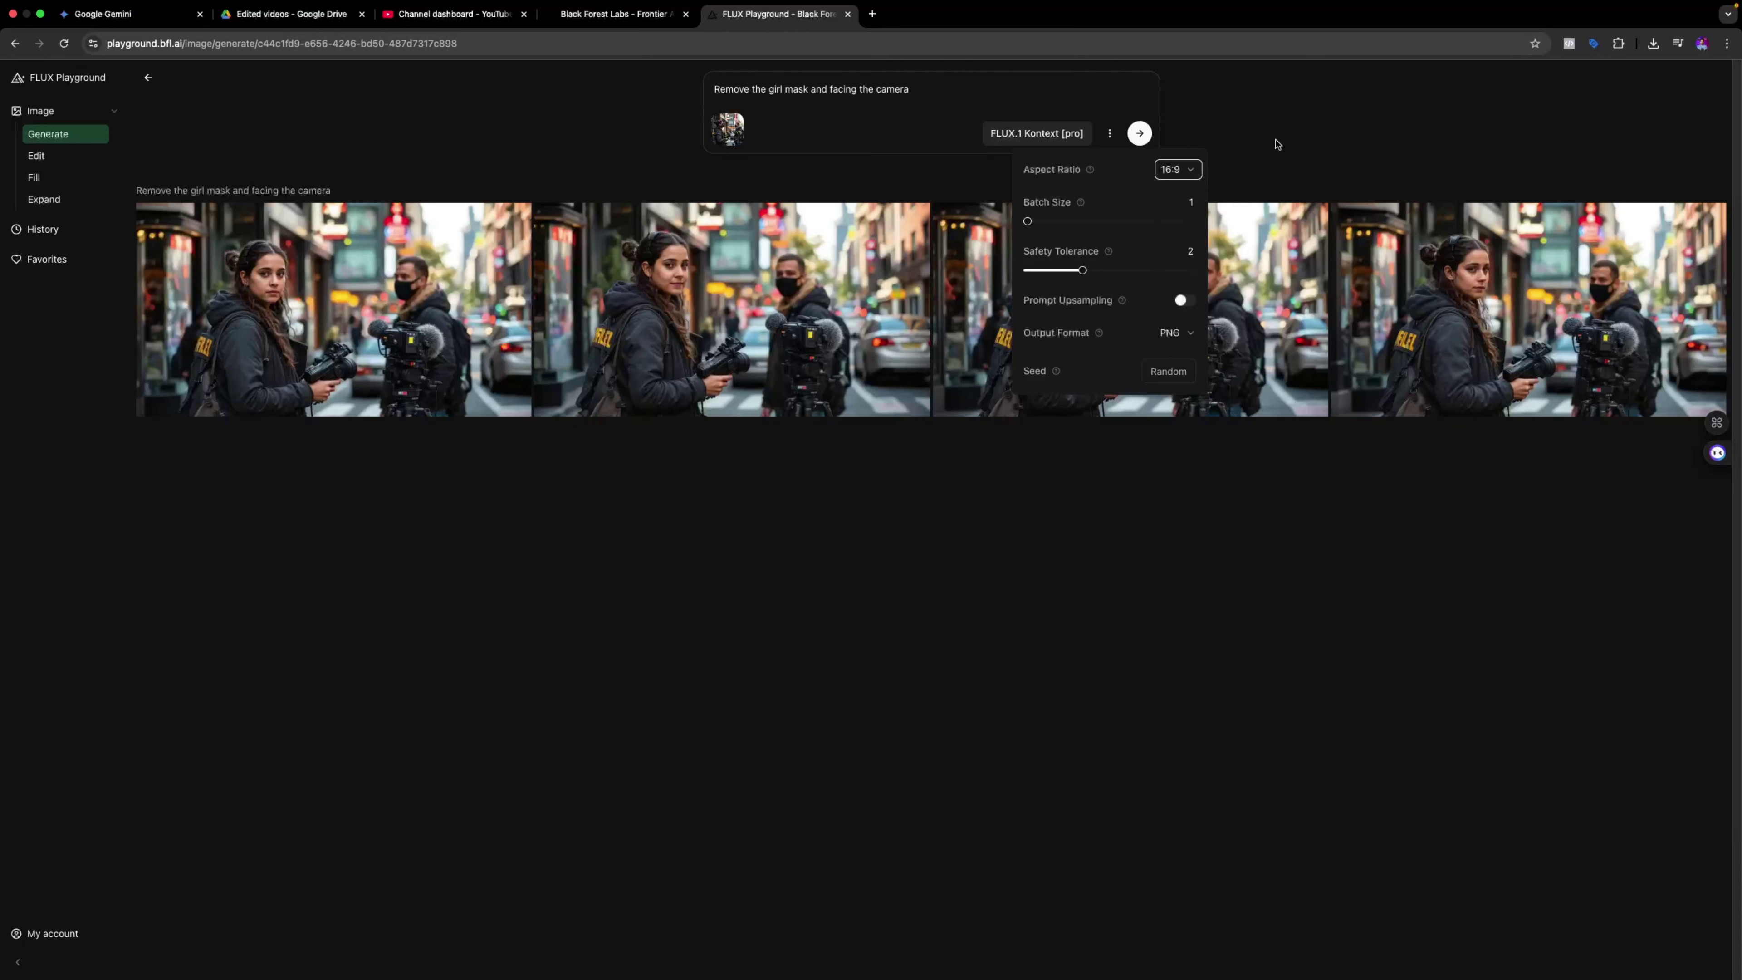
pyautogui.click(1247, 154)
pyautogui.click(1109, 133)
pyautogui.click(1177, 170)
pyautogui.click(1301, 151)
pyautogui.click(1285, 156)
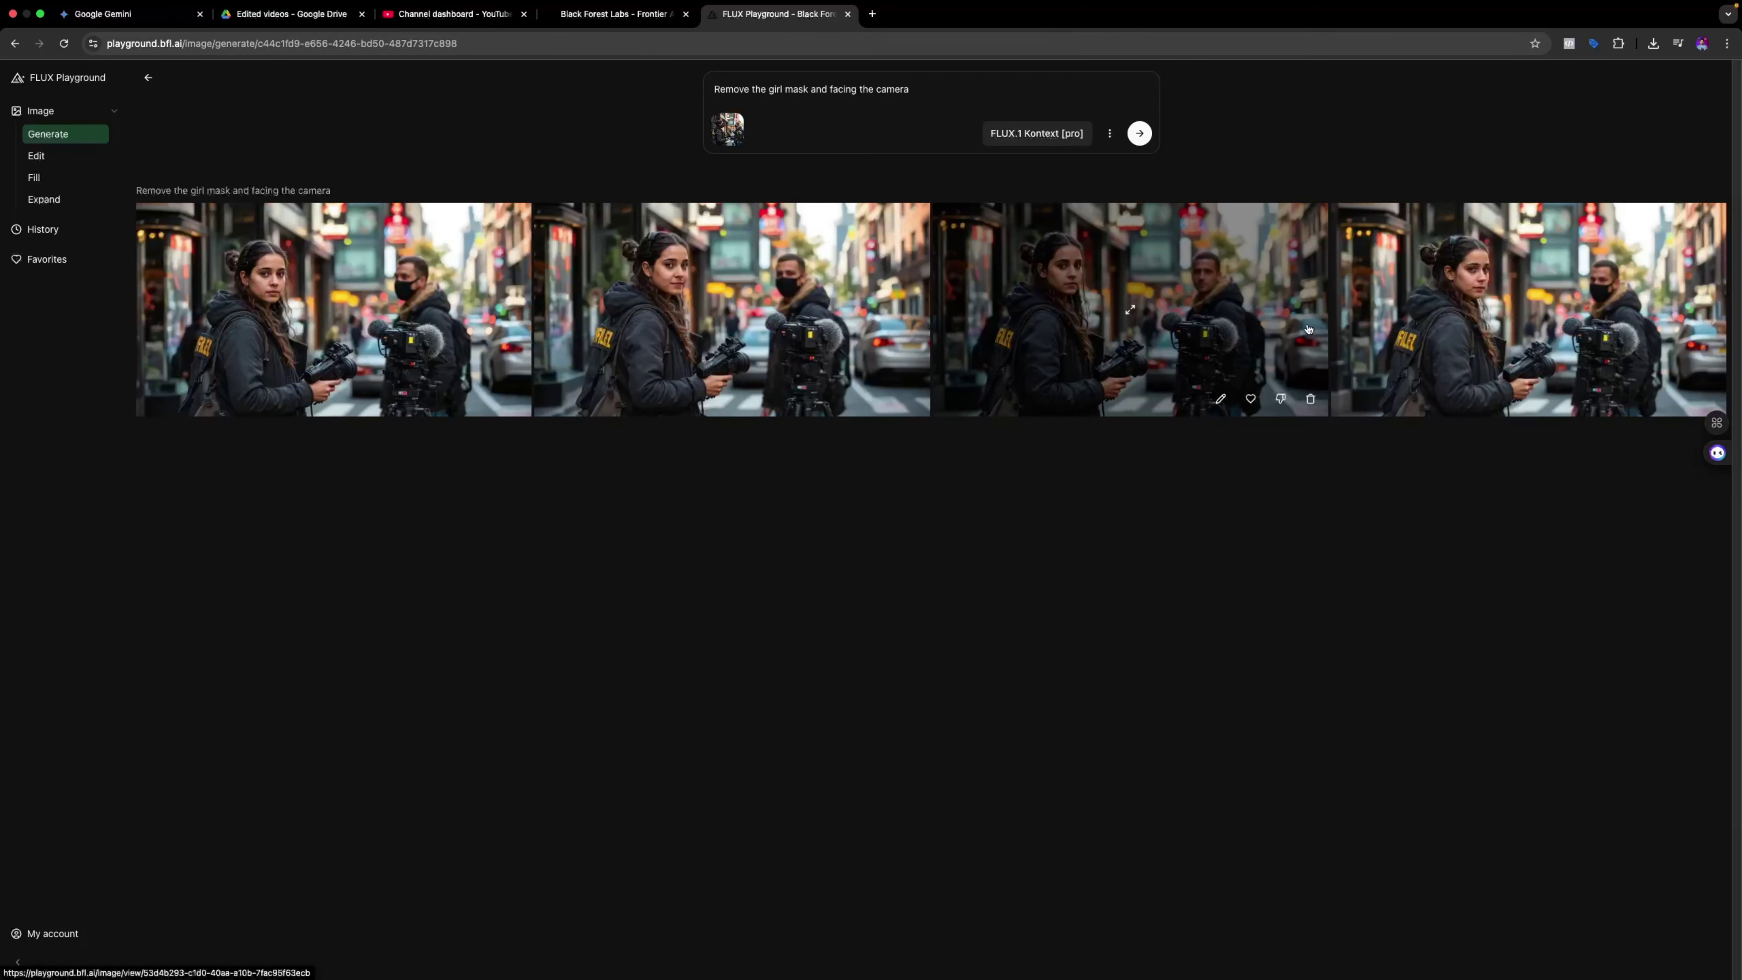
# Download the second generated image of the unmasked woman as a PNG and return to the results
pyautogui.click(731, 323)
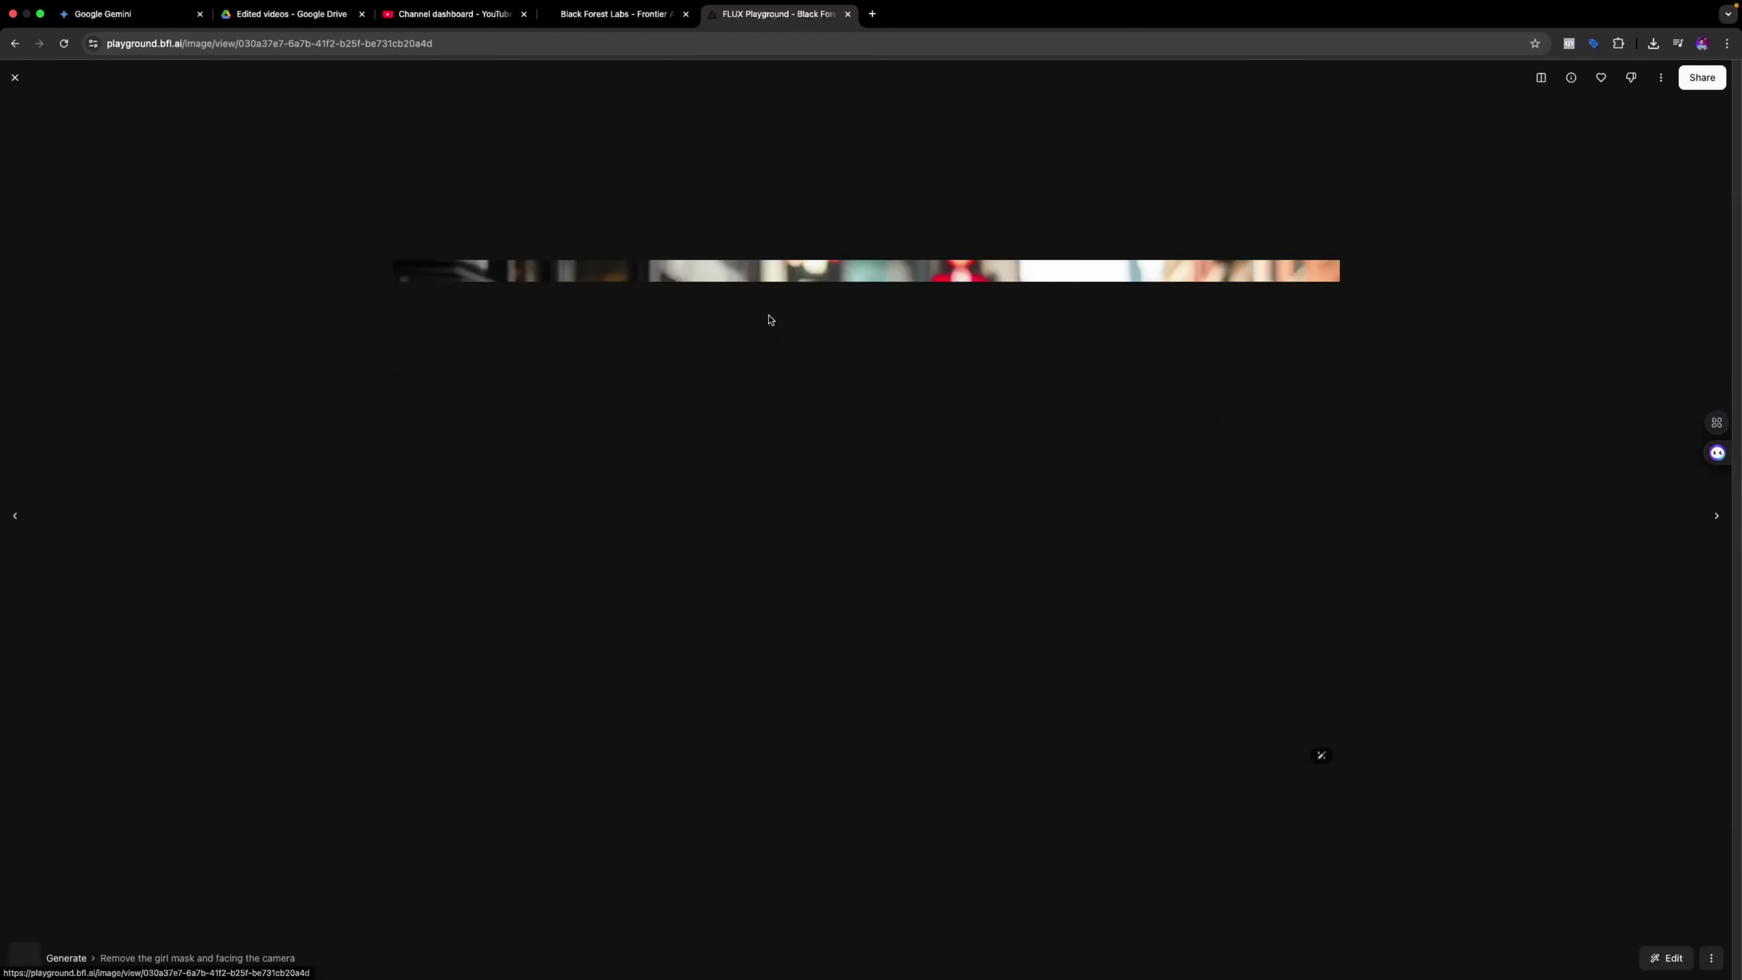
pyautogui.click(1654, 86)
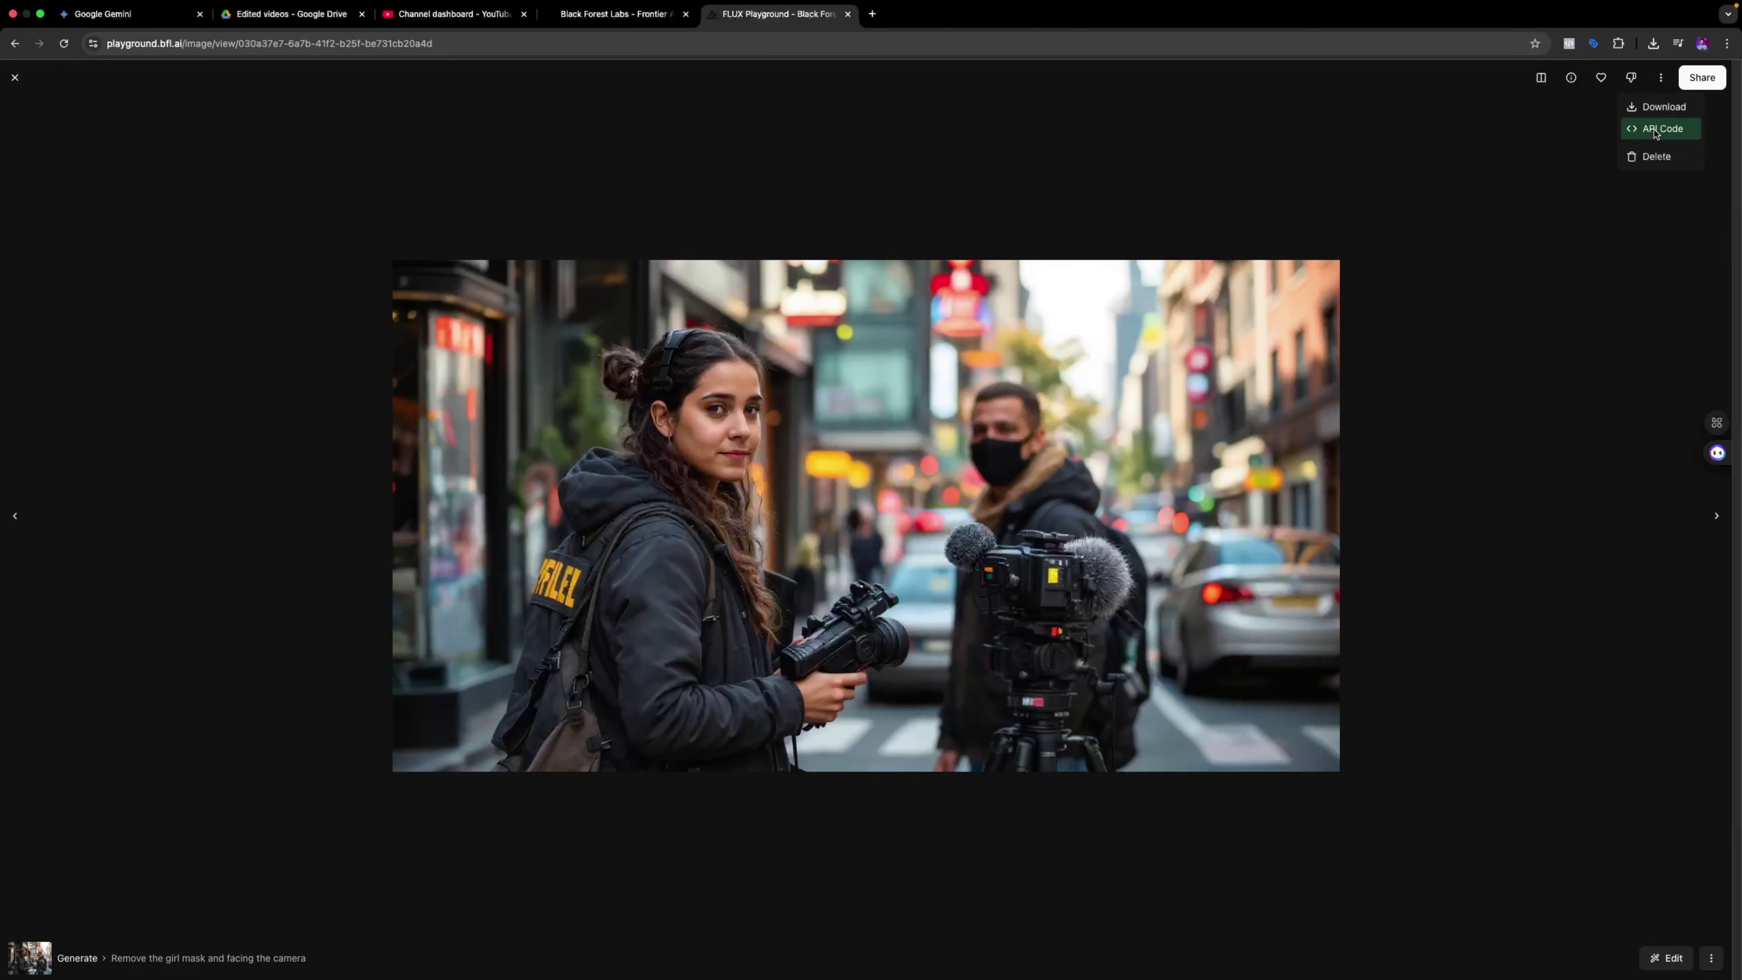
pyautogui.click(1661, 105)
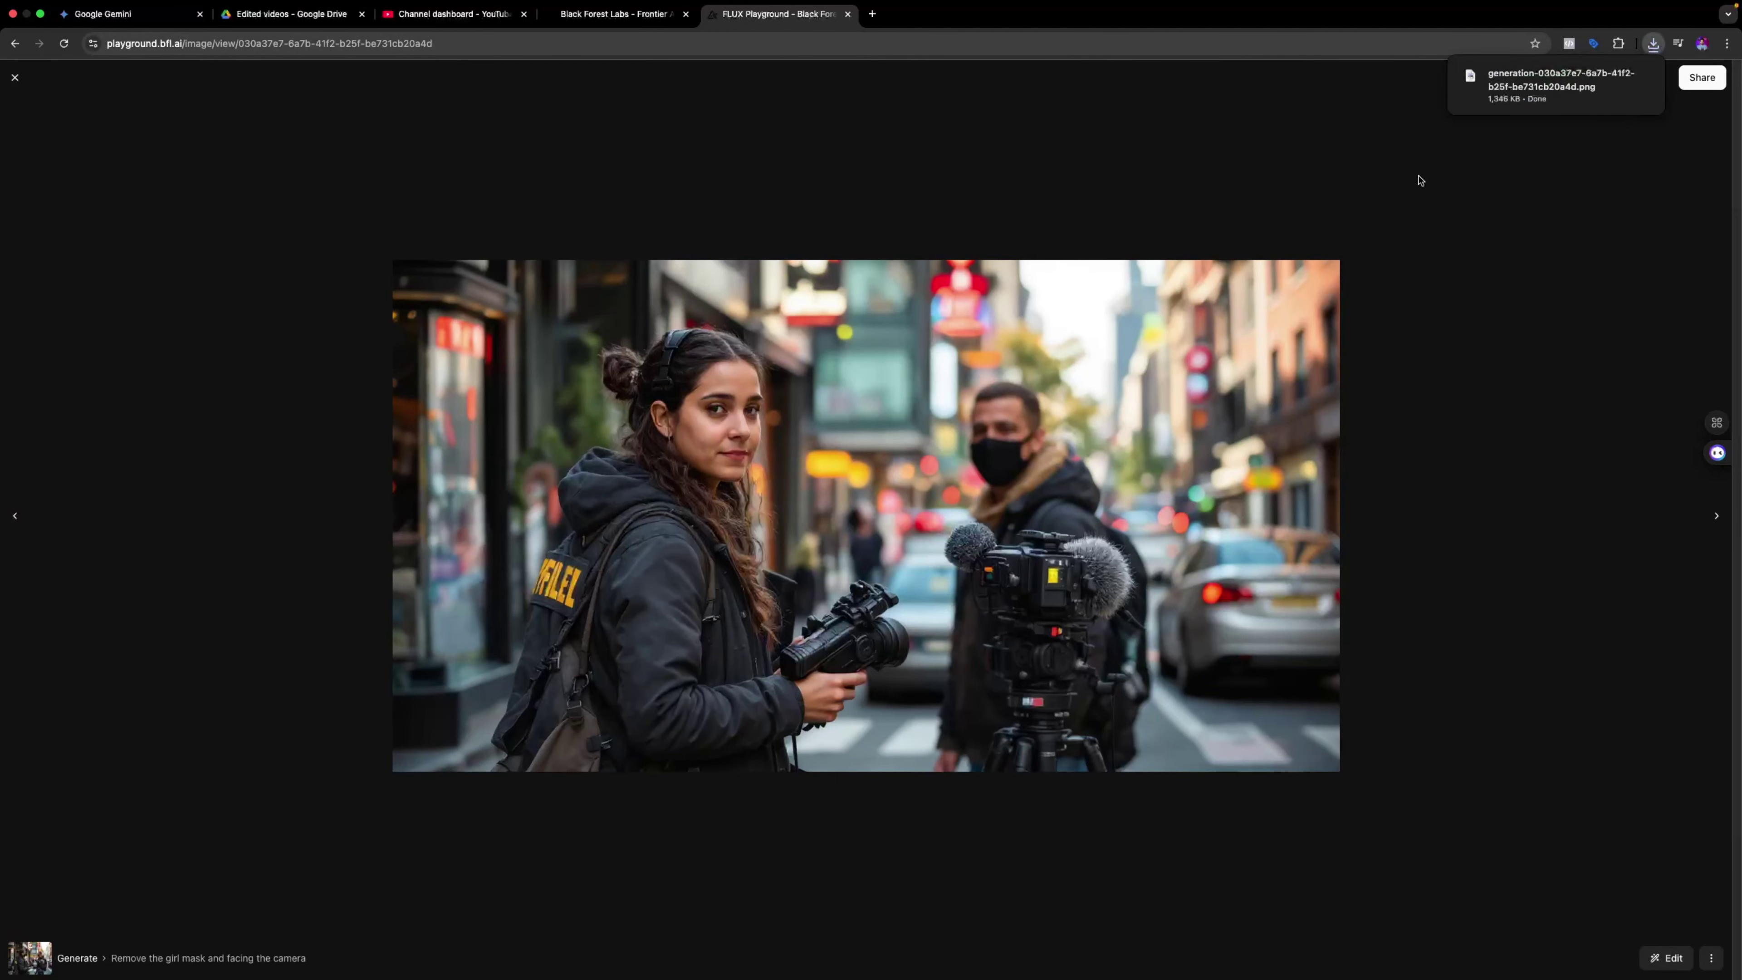
pyautogui.click(603, 15)
pyautogui.click(745, 9)
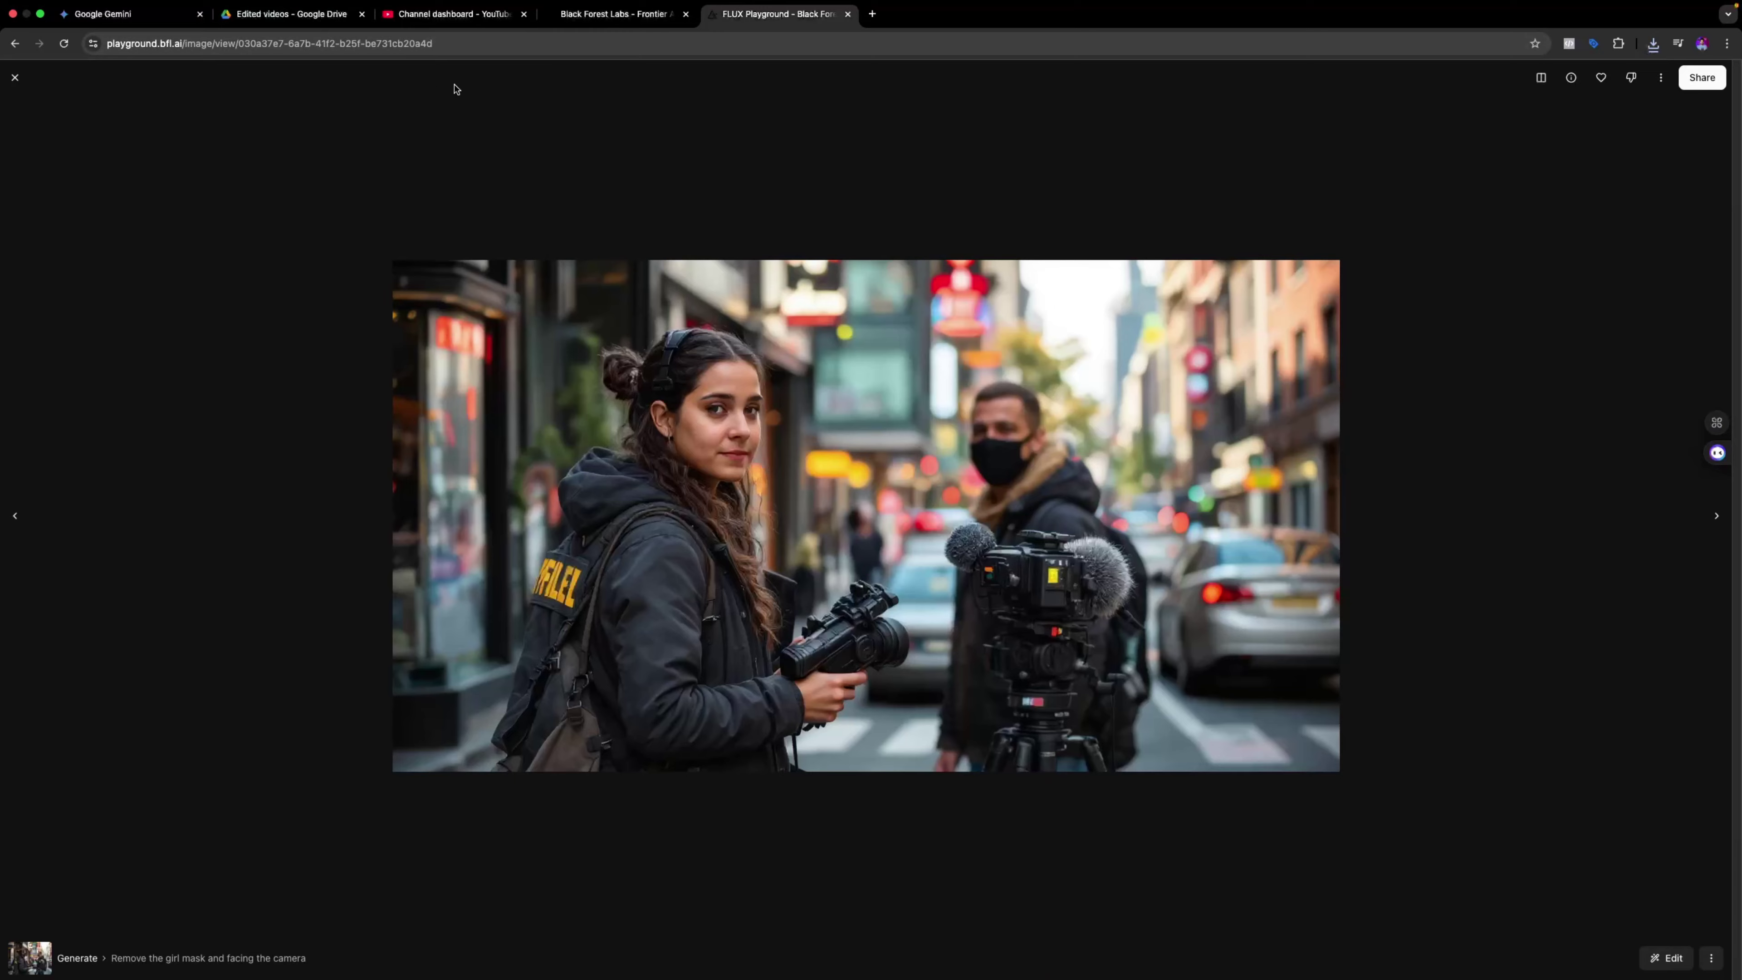
pyautogui.click(14, 78)
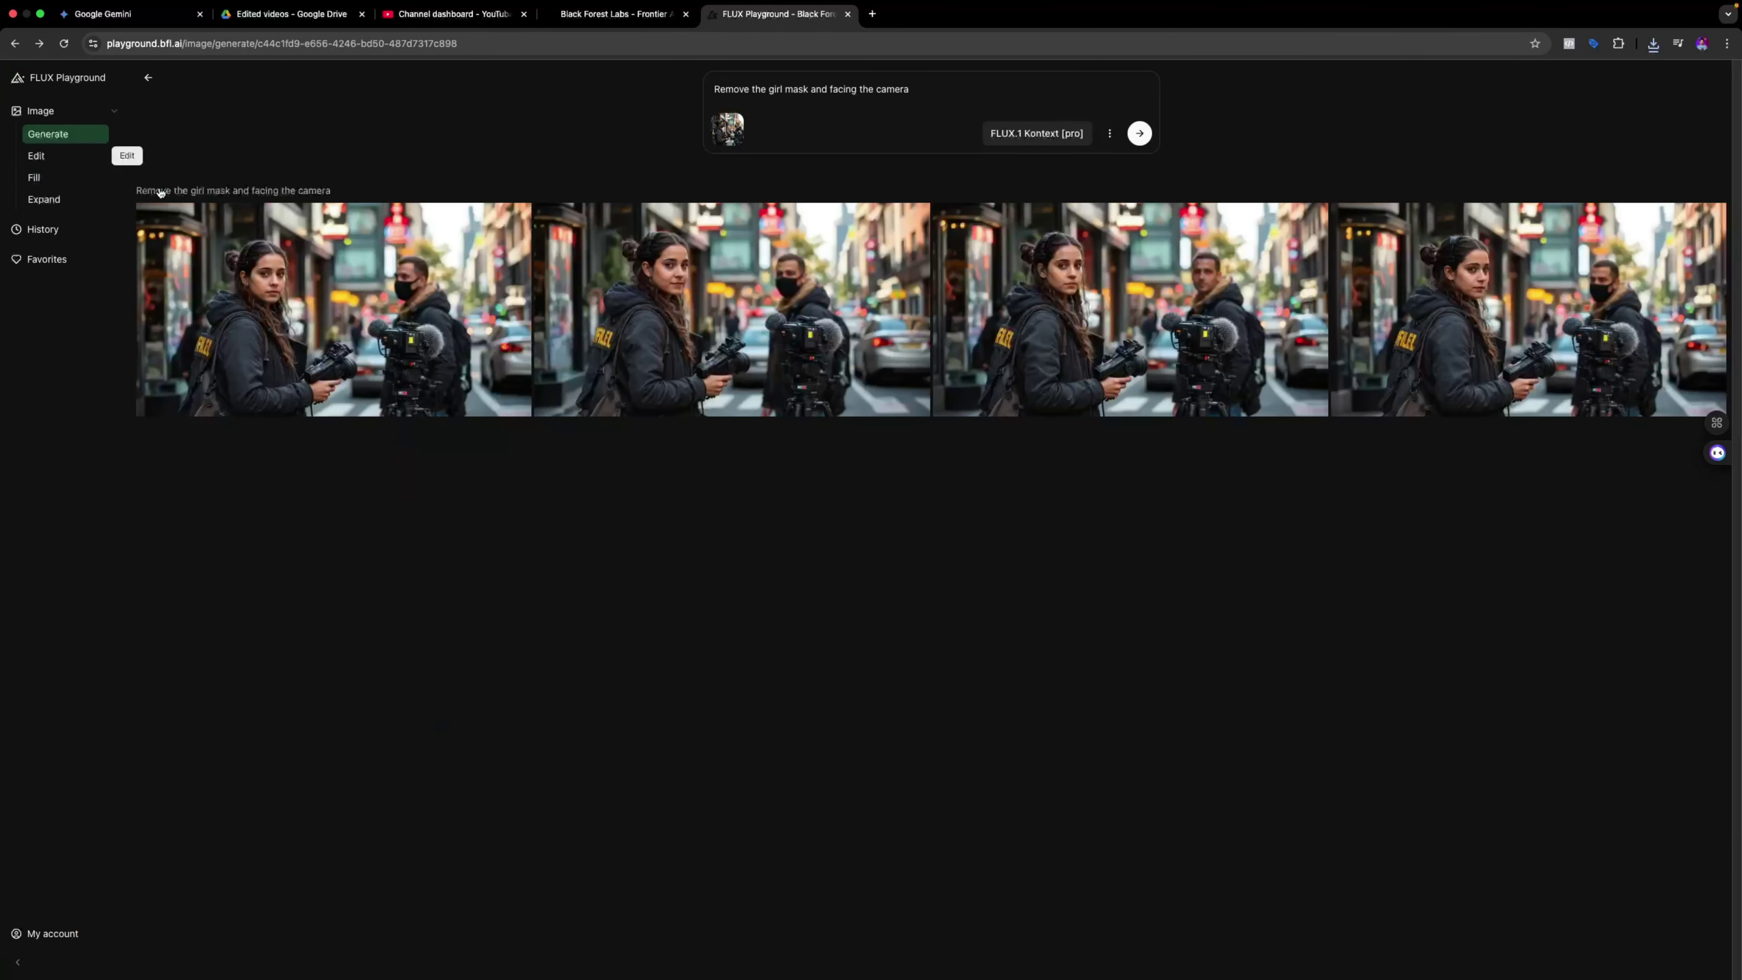
# Open the image Edit tool and load the newly downloaded image of the unmasked woman
pyautogui.click(36, 156)
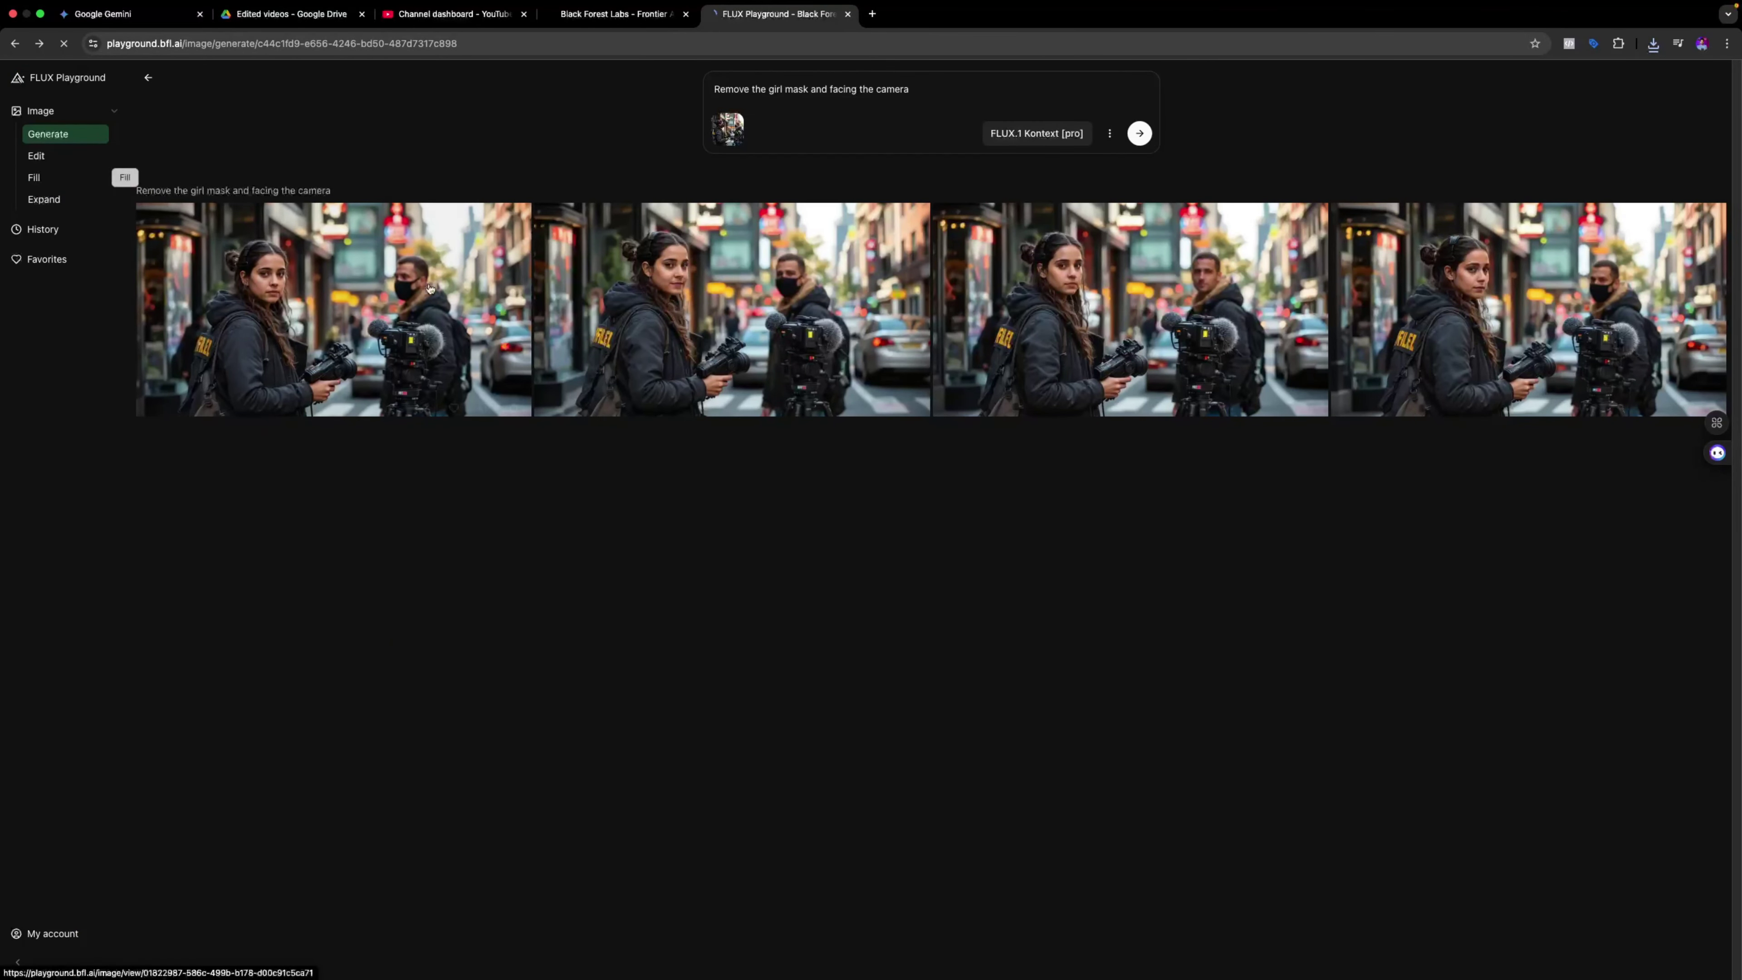
pyautogui.click(1652, 43)
pyautogui.moveTo(1472, 135); pyautogui.dragTo(895, 213)
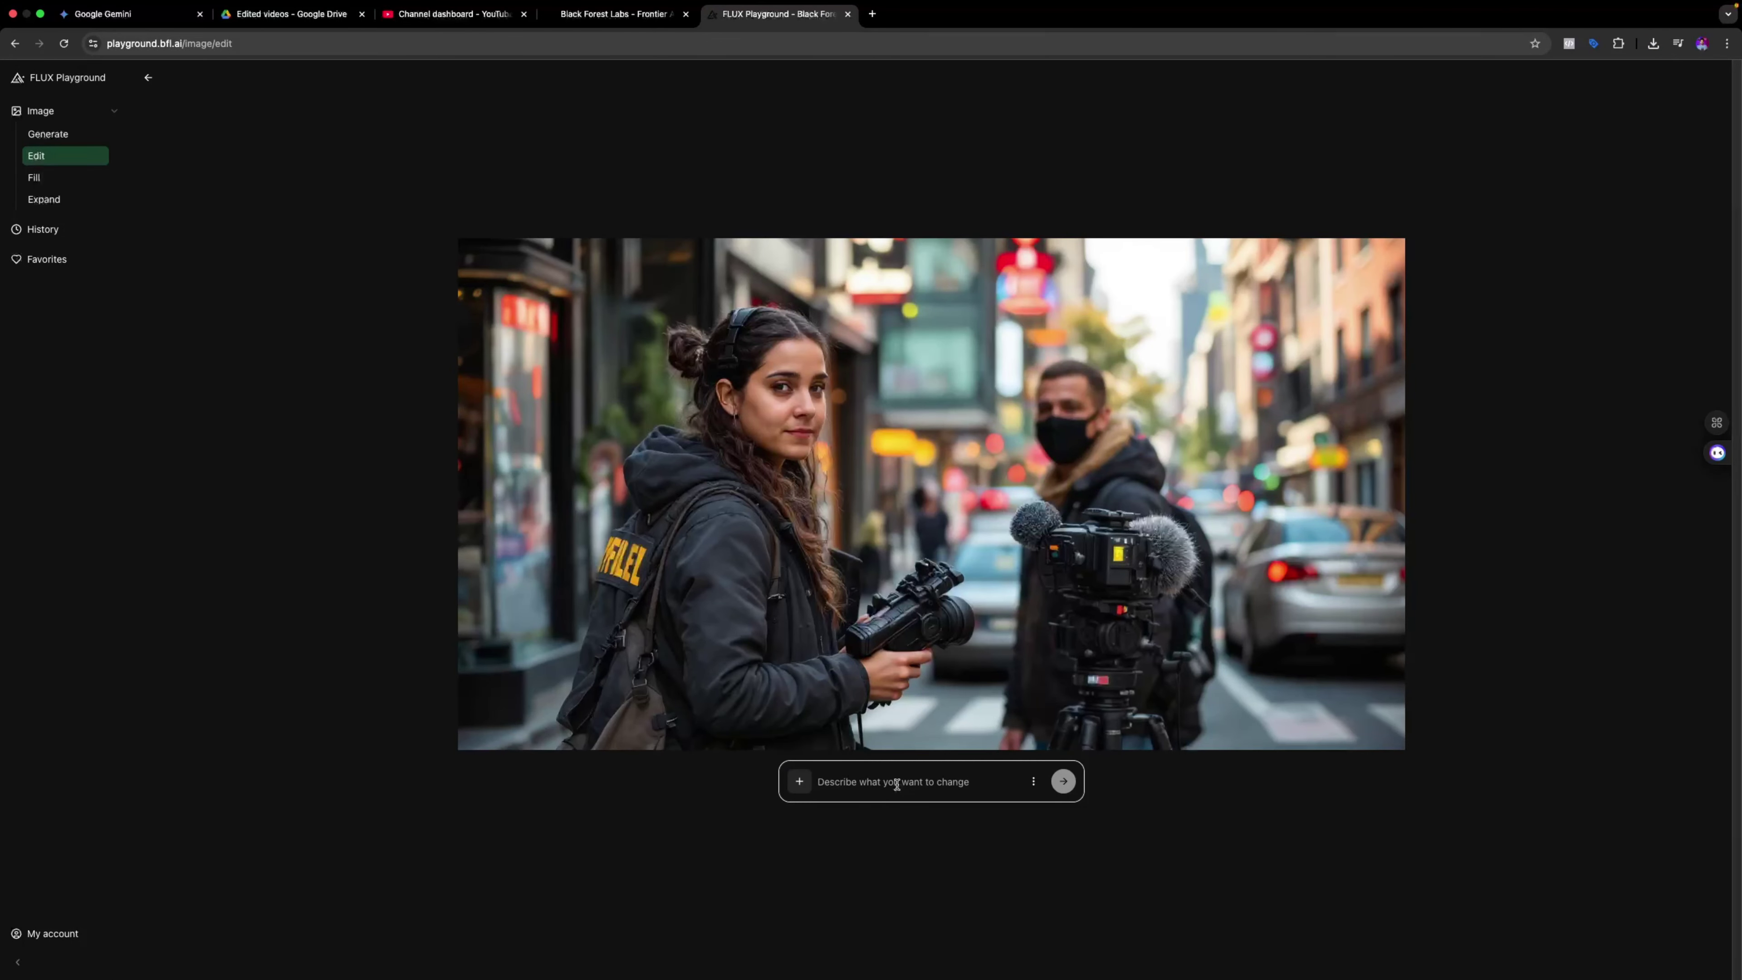
# Edit the image with the prompt "Rainy weather" at batch size 1, view the result at full size and return to the results
pyautogui.write('s')
pyautogui.press('BackSpace')
pyautogui.write('Rainy weather')
pyautogui.click(1033, 780)
pyautogui.moveTo(1116, 594); pyautogui.dragTo(912, 601)
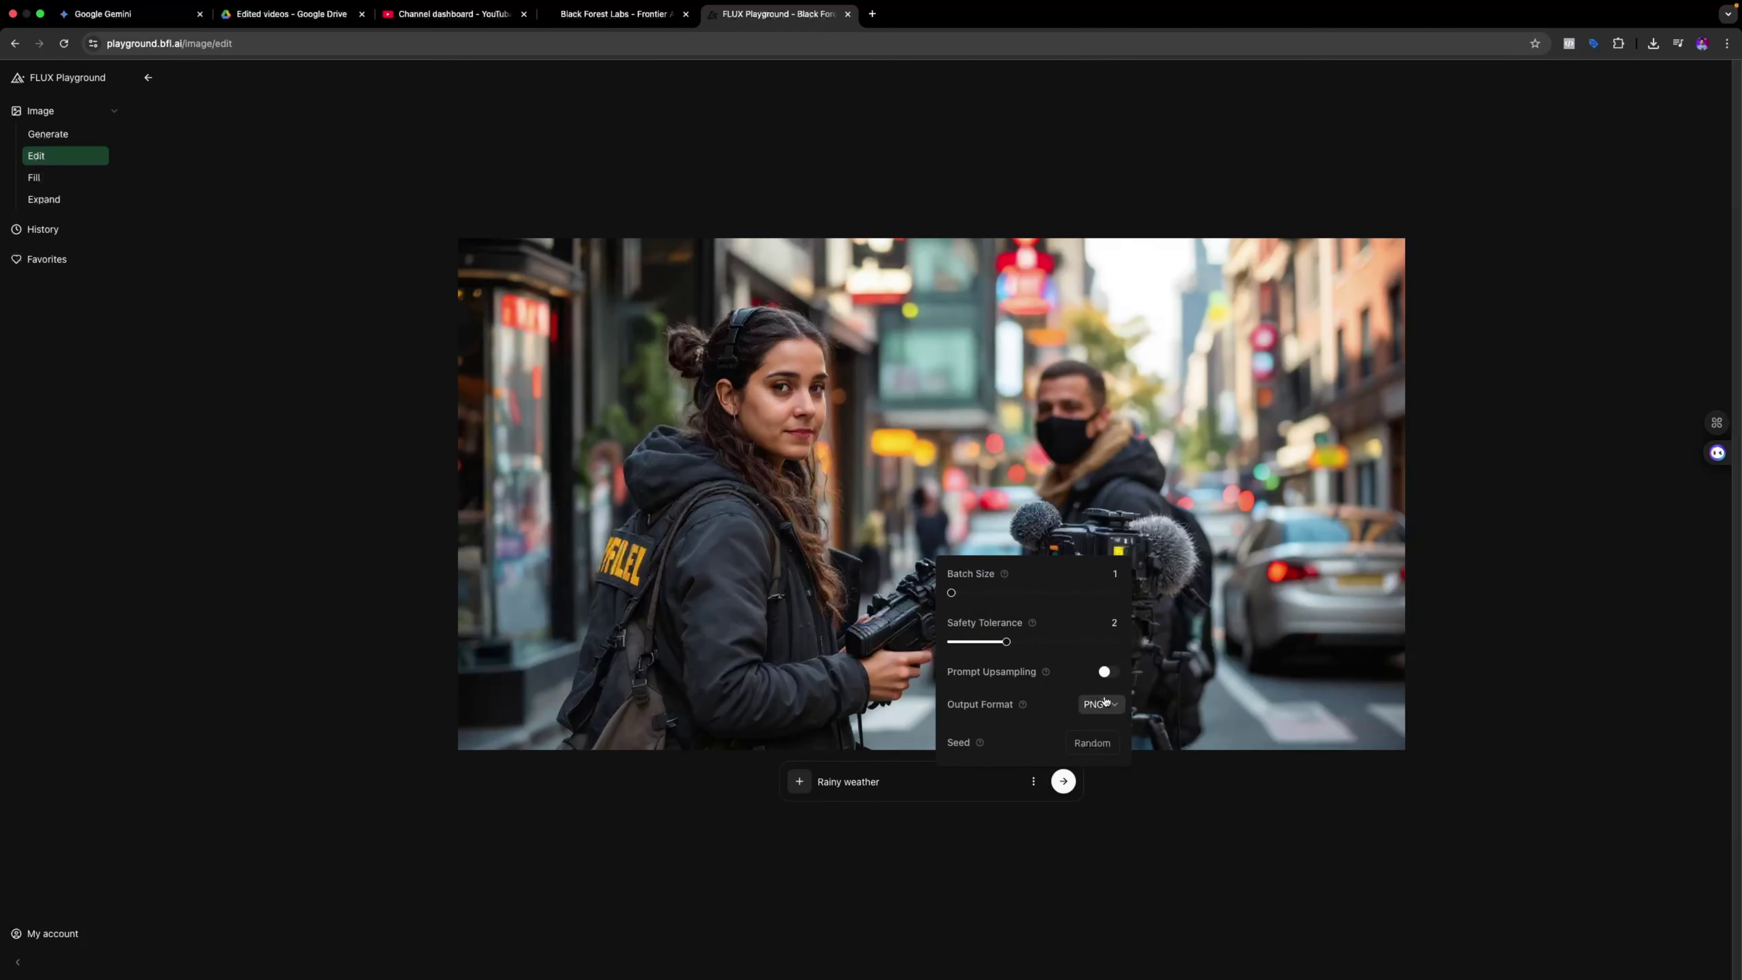
pyautogui.click(1062, 783)
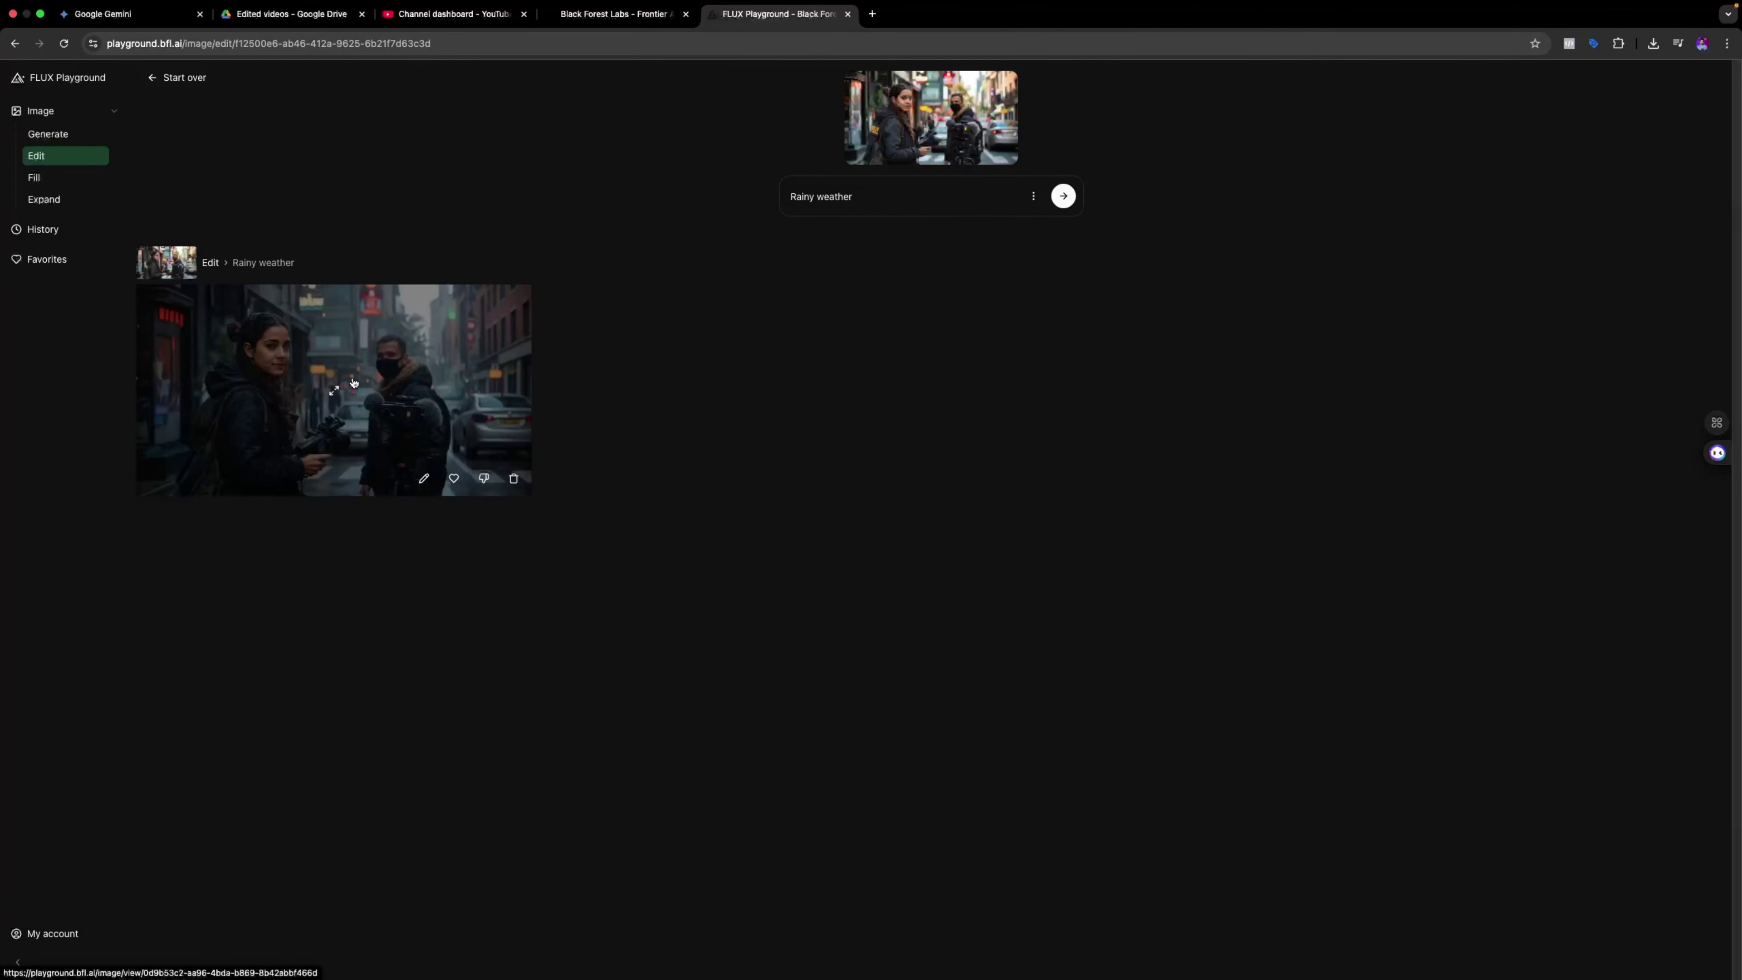
pyautogui.click(347, 403)
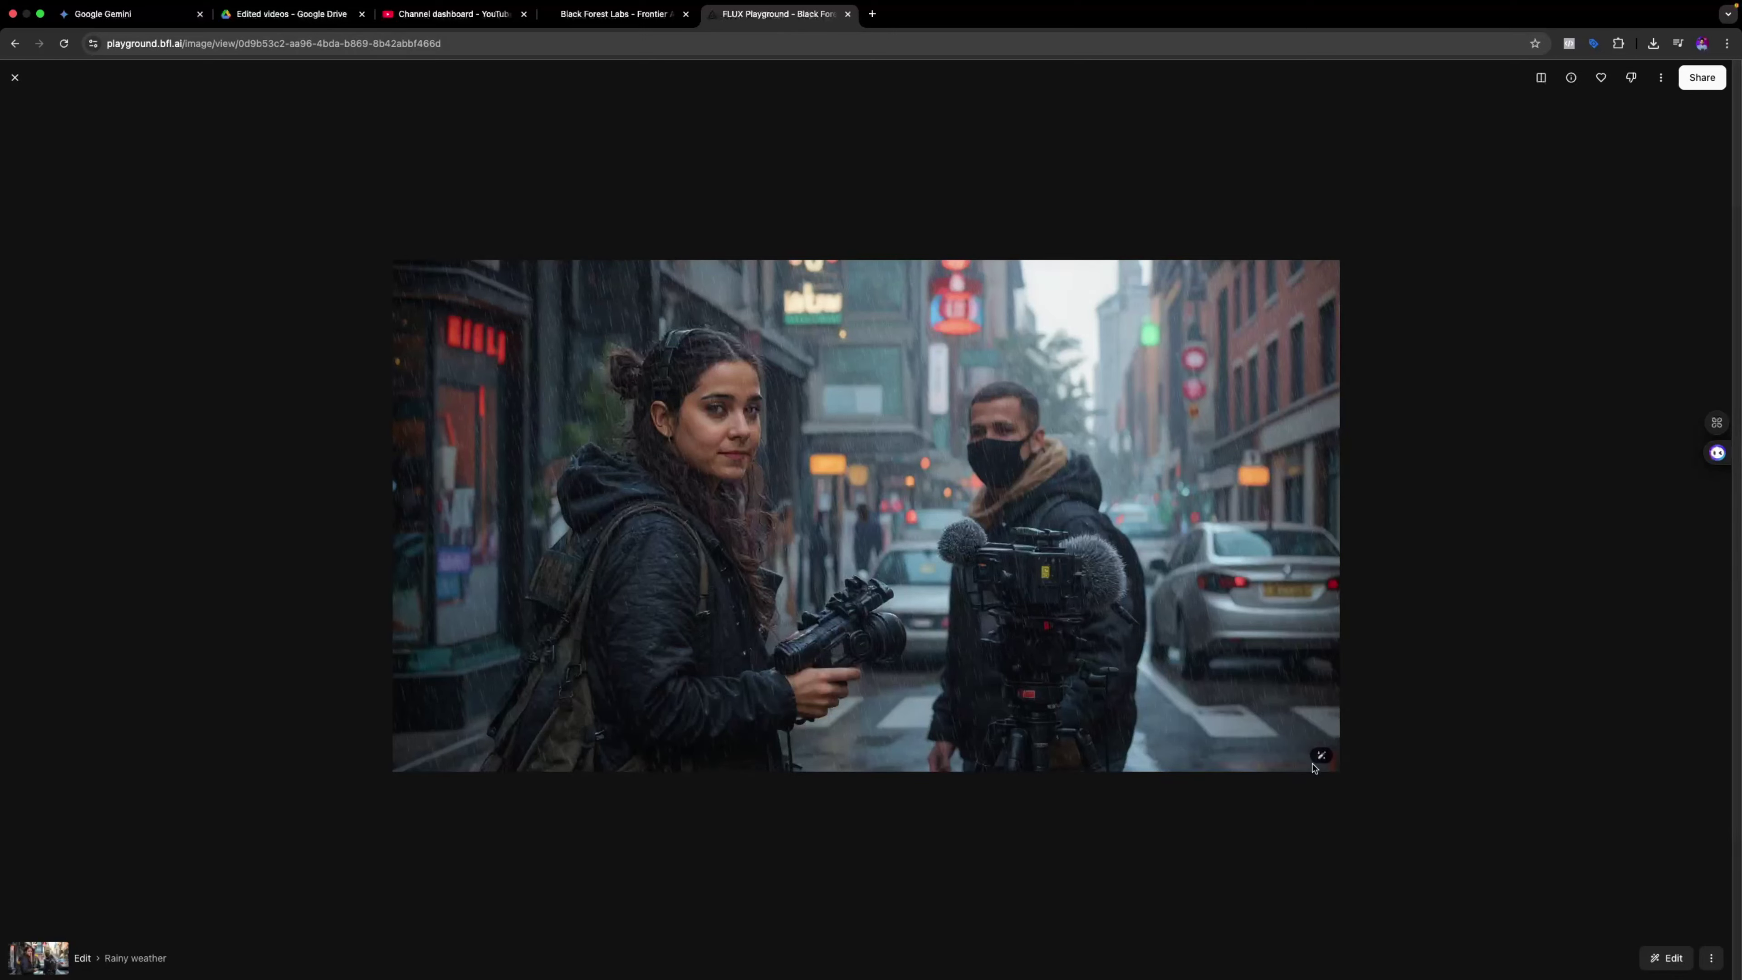
pyautogui.click(14, 77)
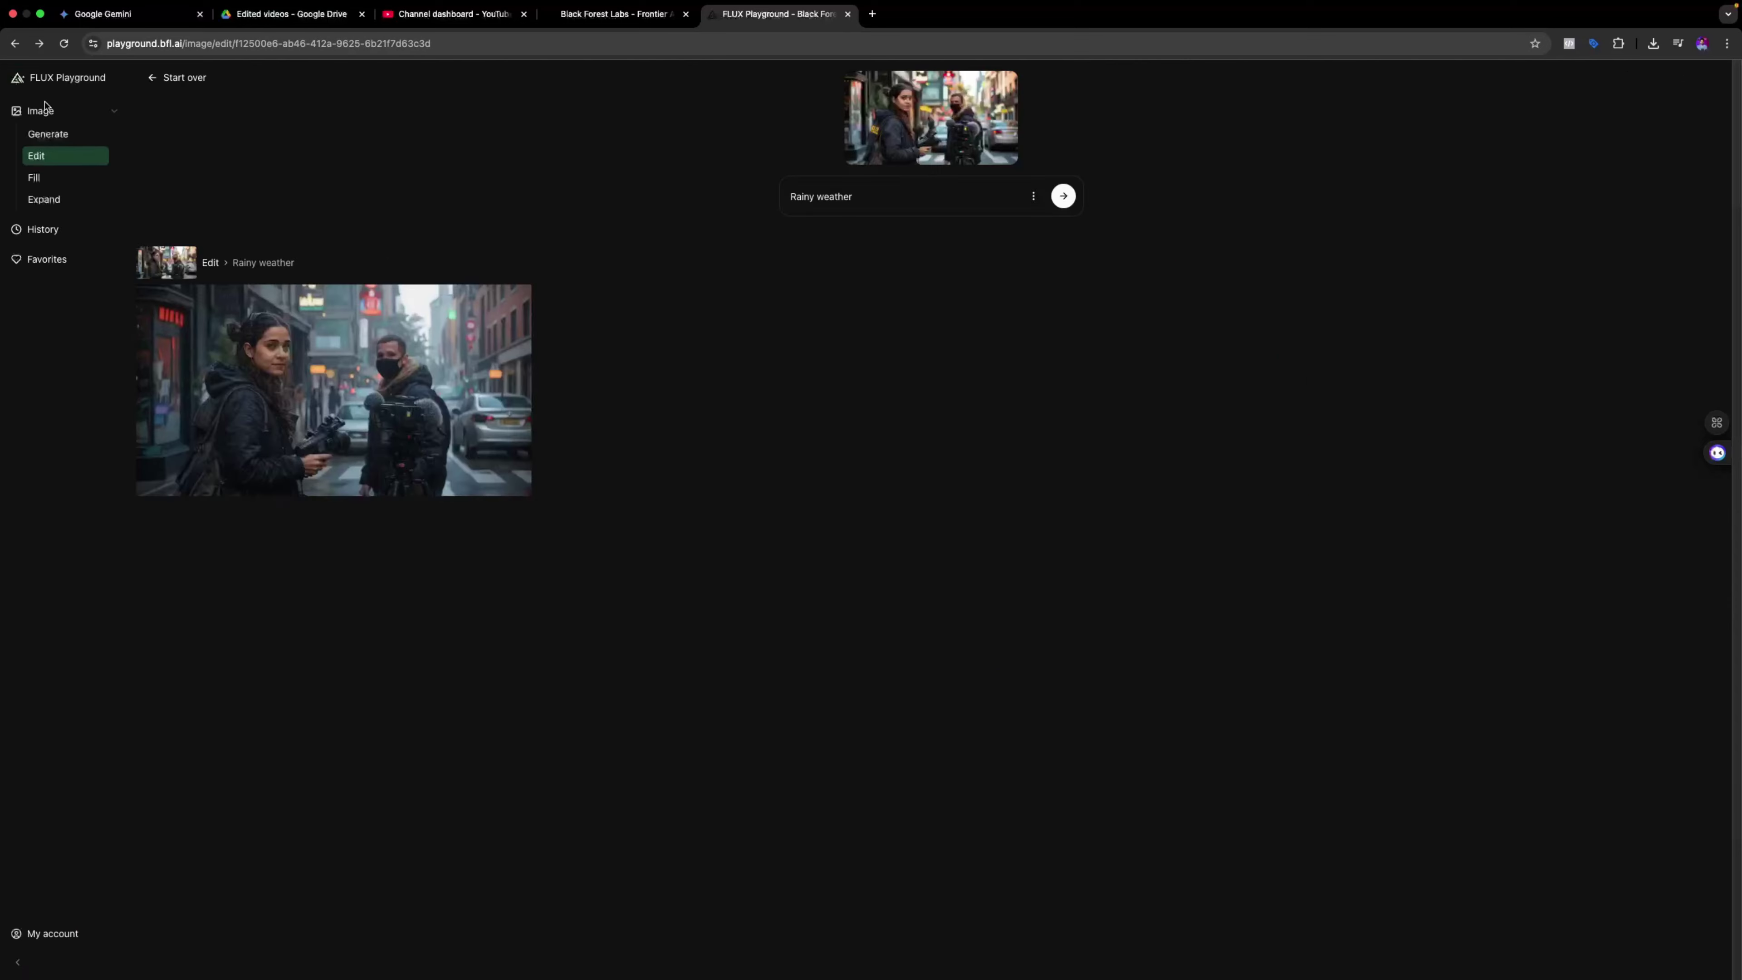
# Search Google for "watermark images" in a new browser tab and show the image results
pyautogui.click(872, 15)
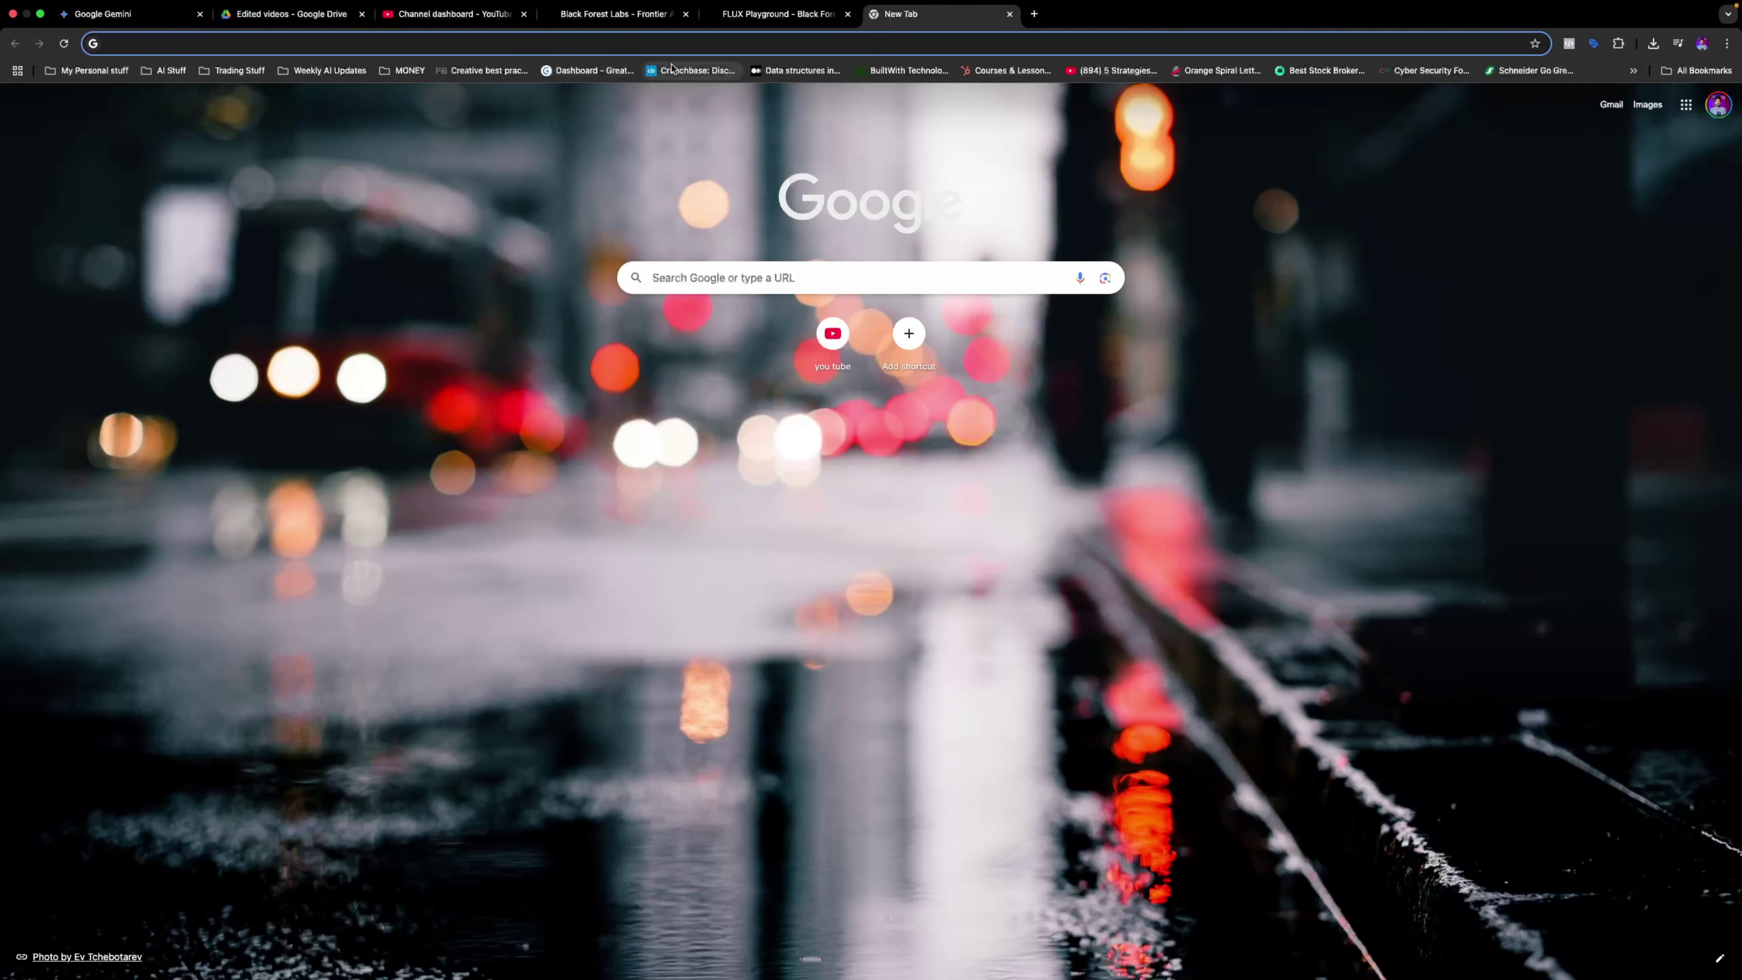
pyautogui.write('watermak')
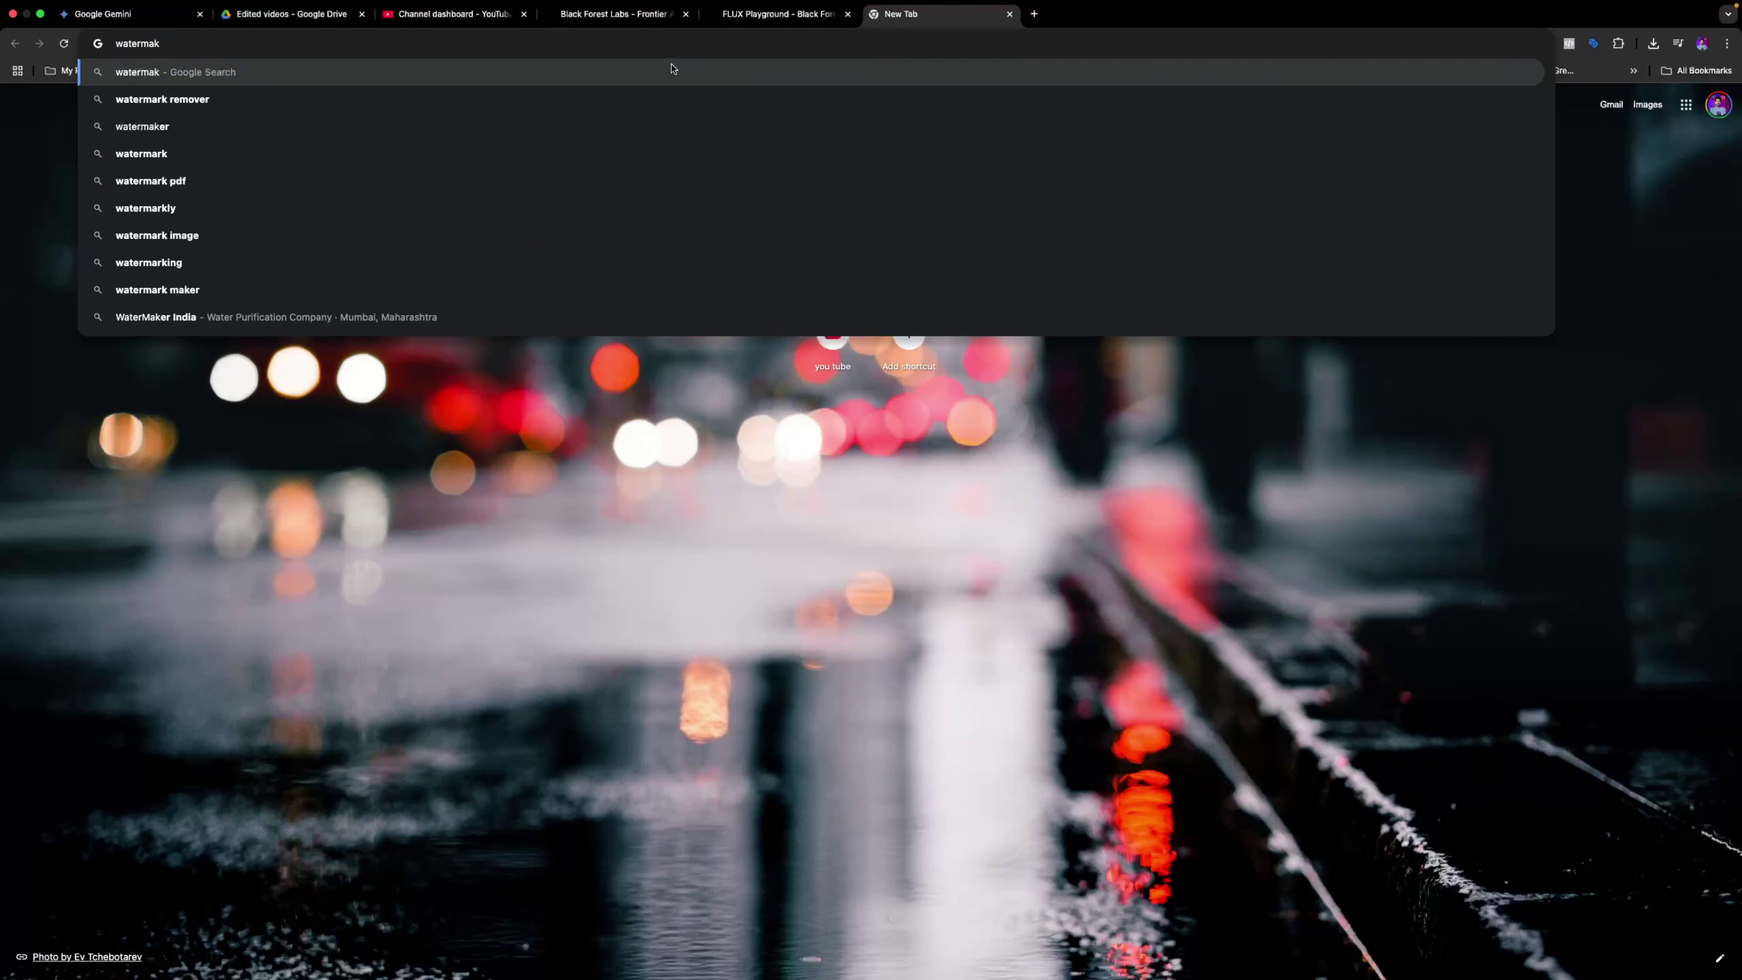
pyautogui.press('BackSpace')
pyautogui.write('k')
pyautogui.press('BackSpace')
pyautogui.write('rk images')
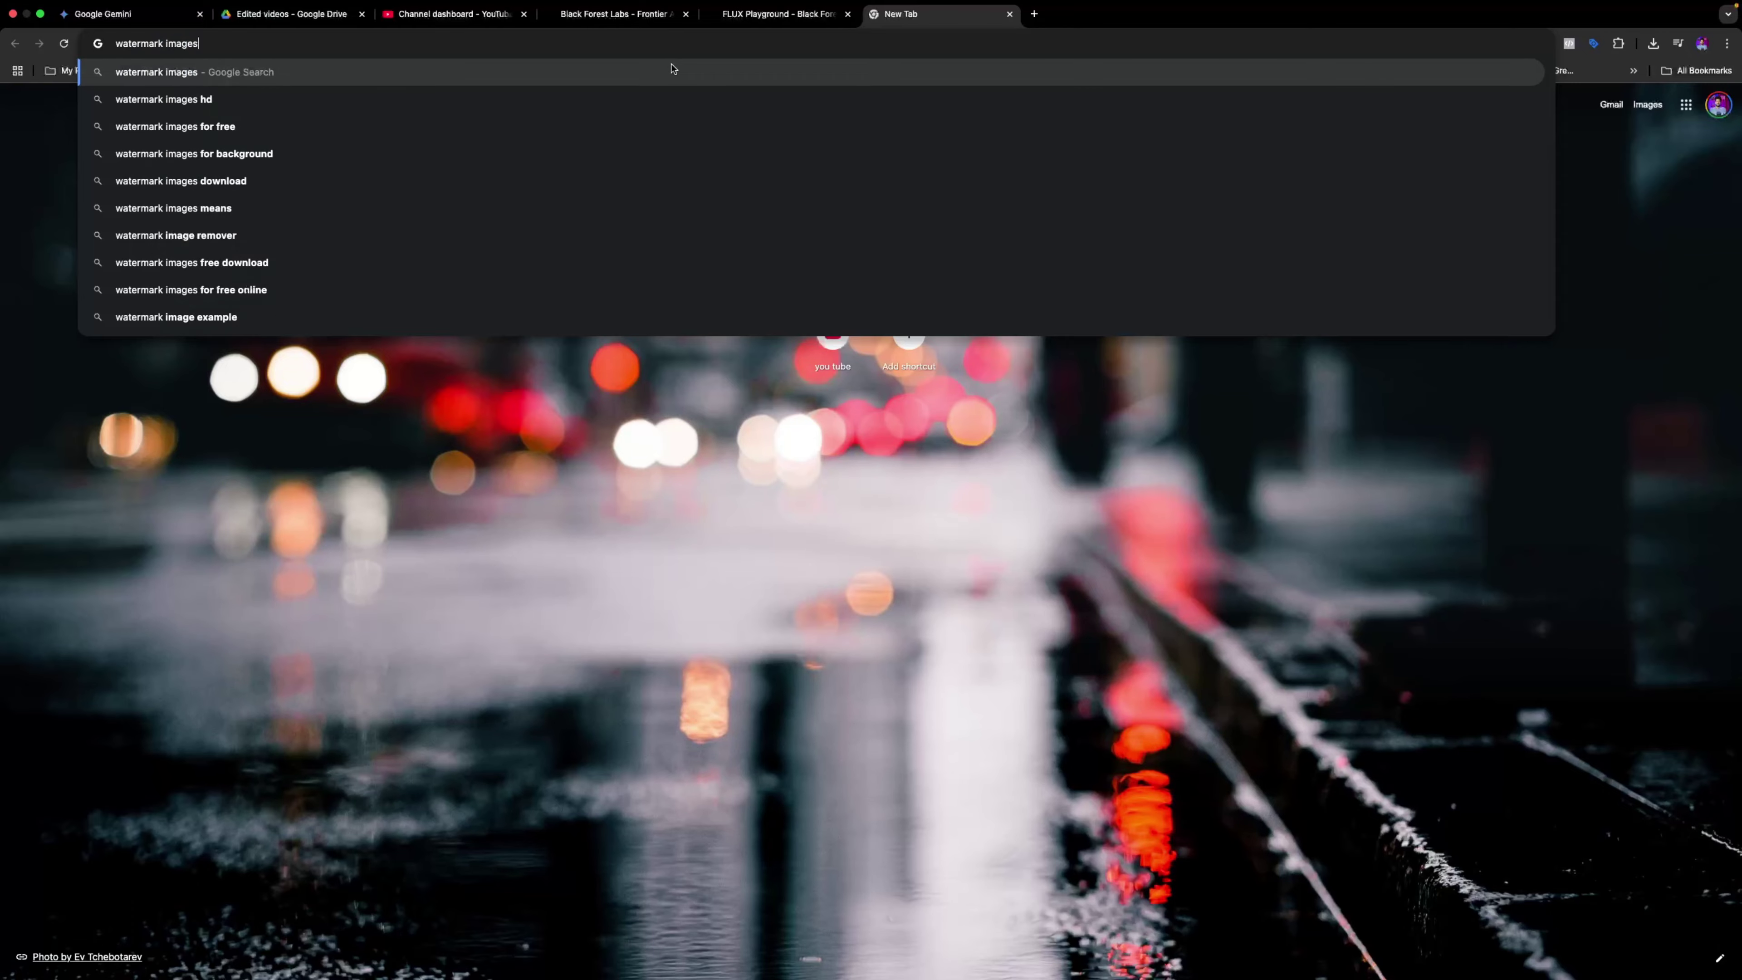
pyautogui.press('Return')
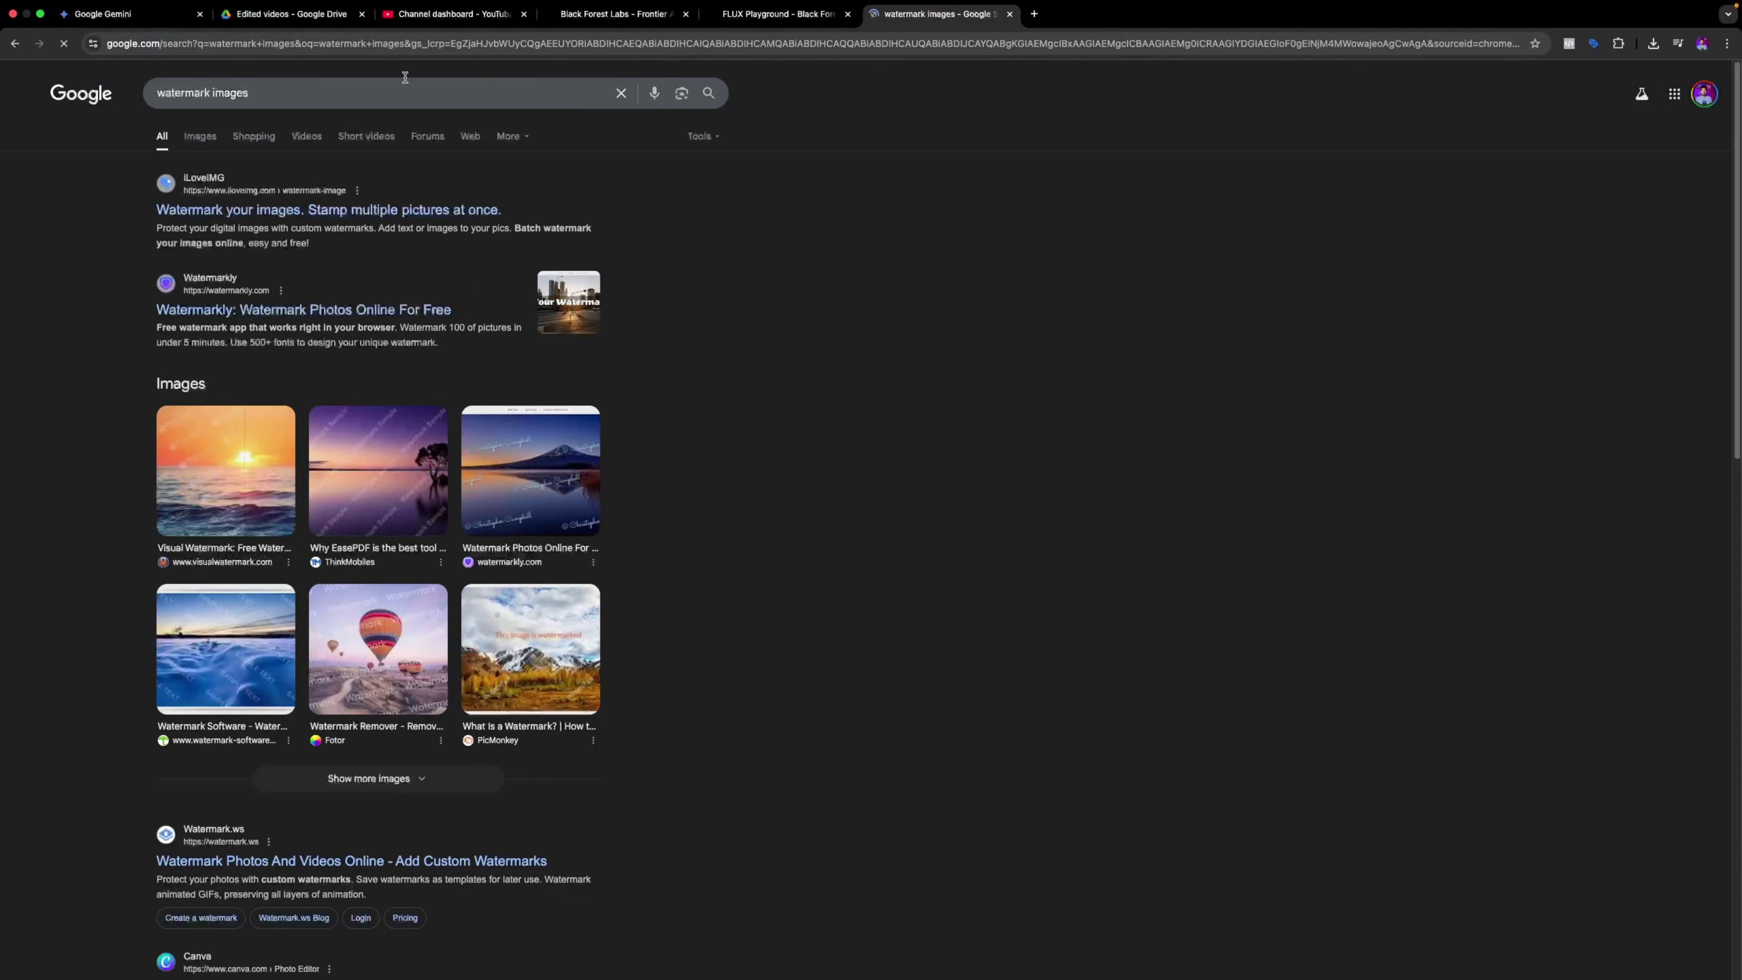
pyautogui.click(199, 136)
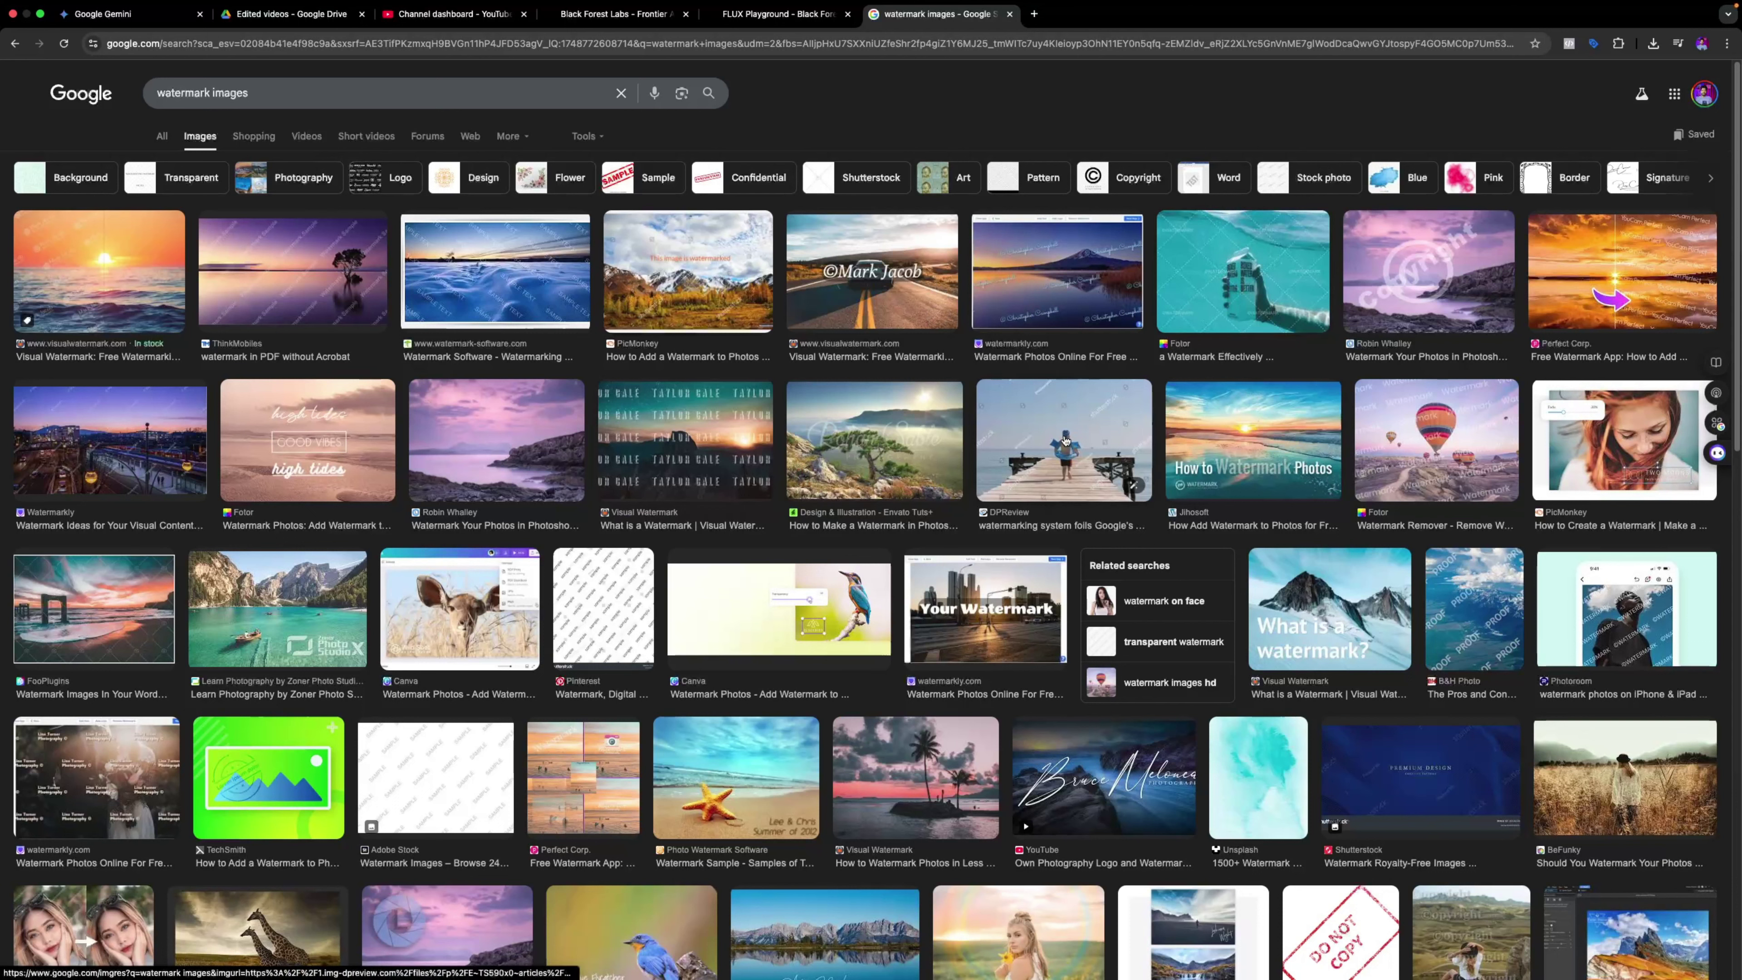
# Save the watermarked image of the person walking on a wooden pier to the Downloads folder
pyautogui.rightClick(1097, 427)
pyautogui.click(1040, 439)
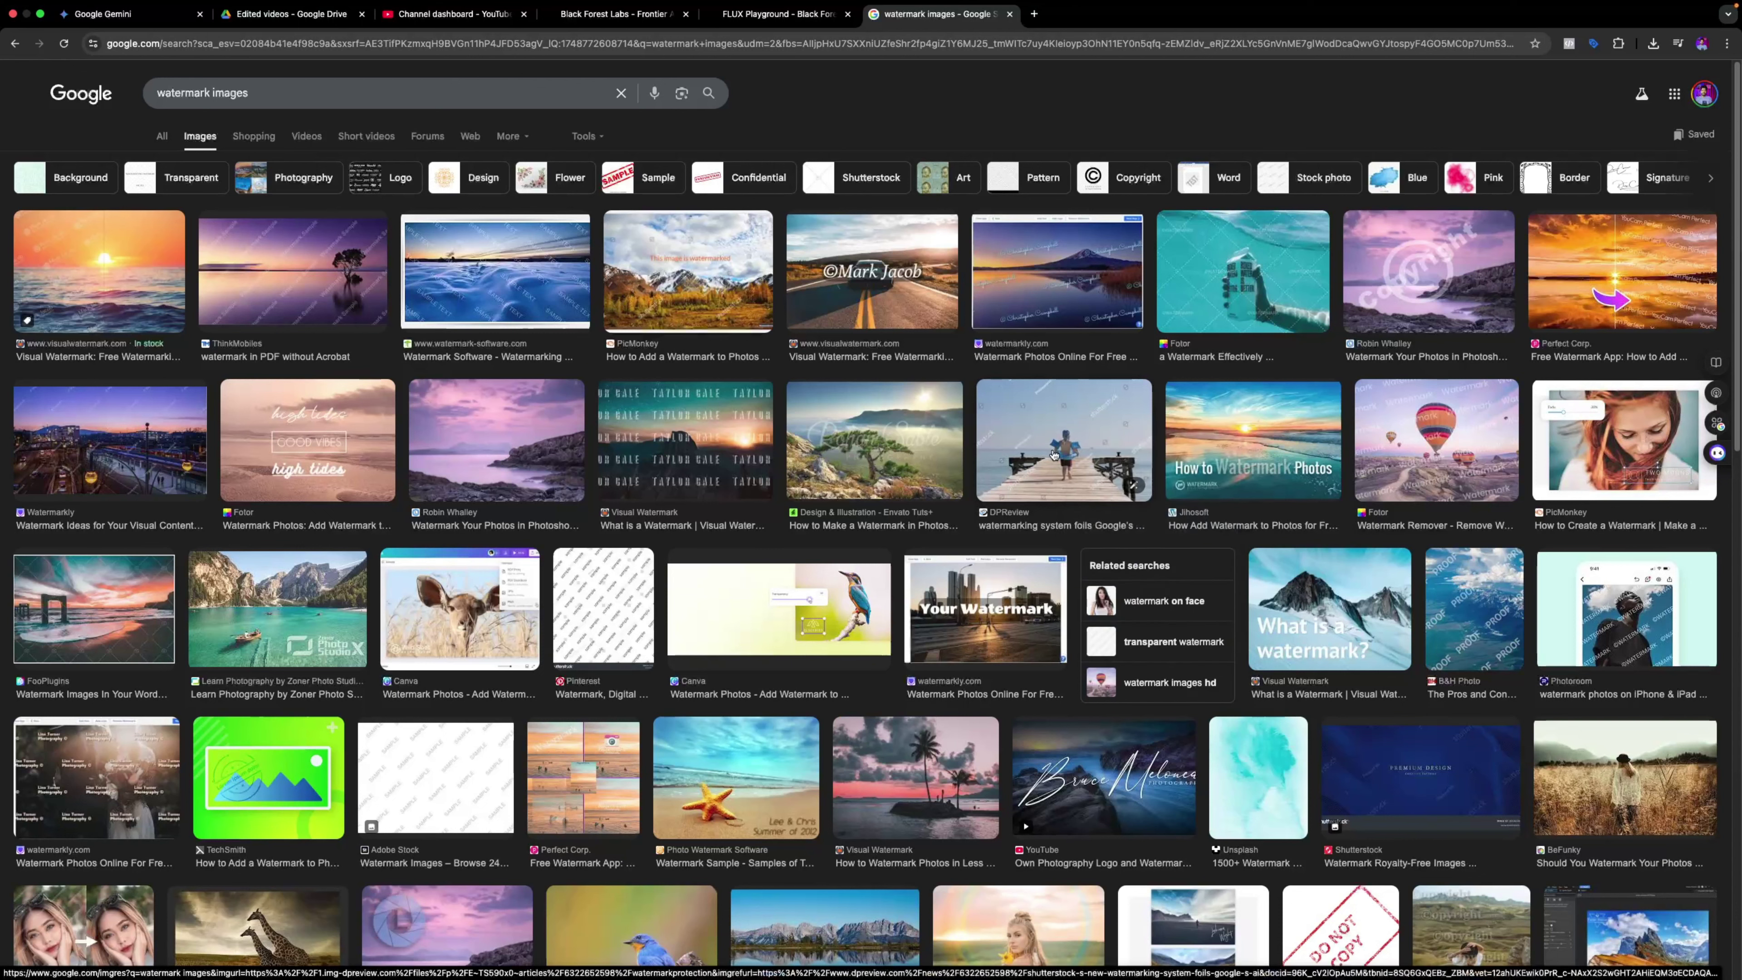
pyautogui.rightClick(1054, 452)
pyautogui.click(1124, 577)
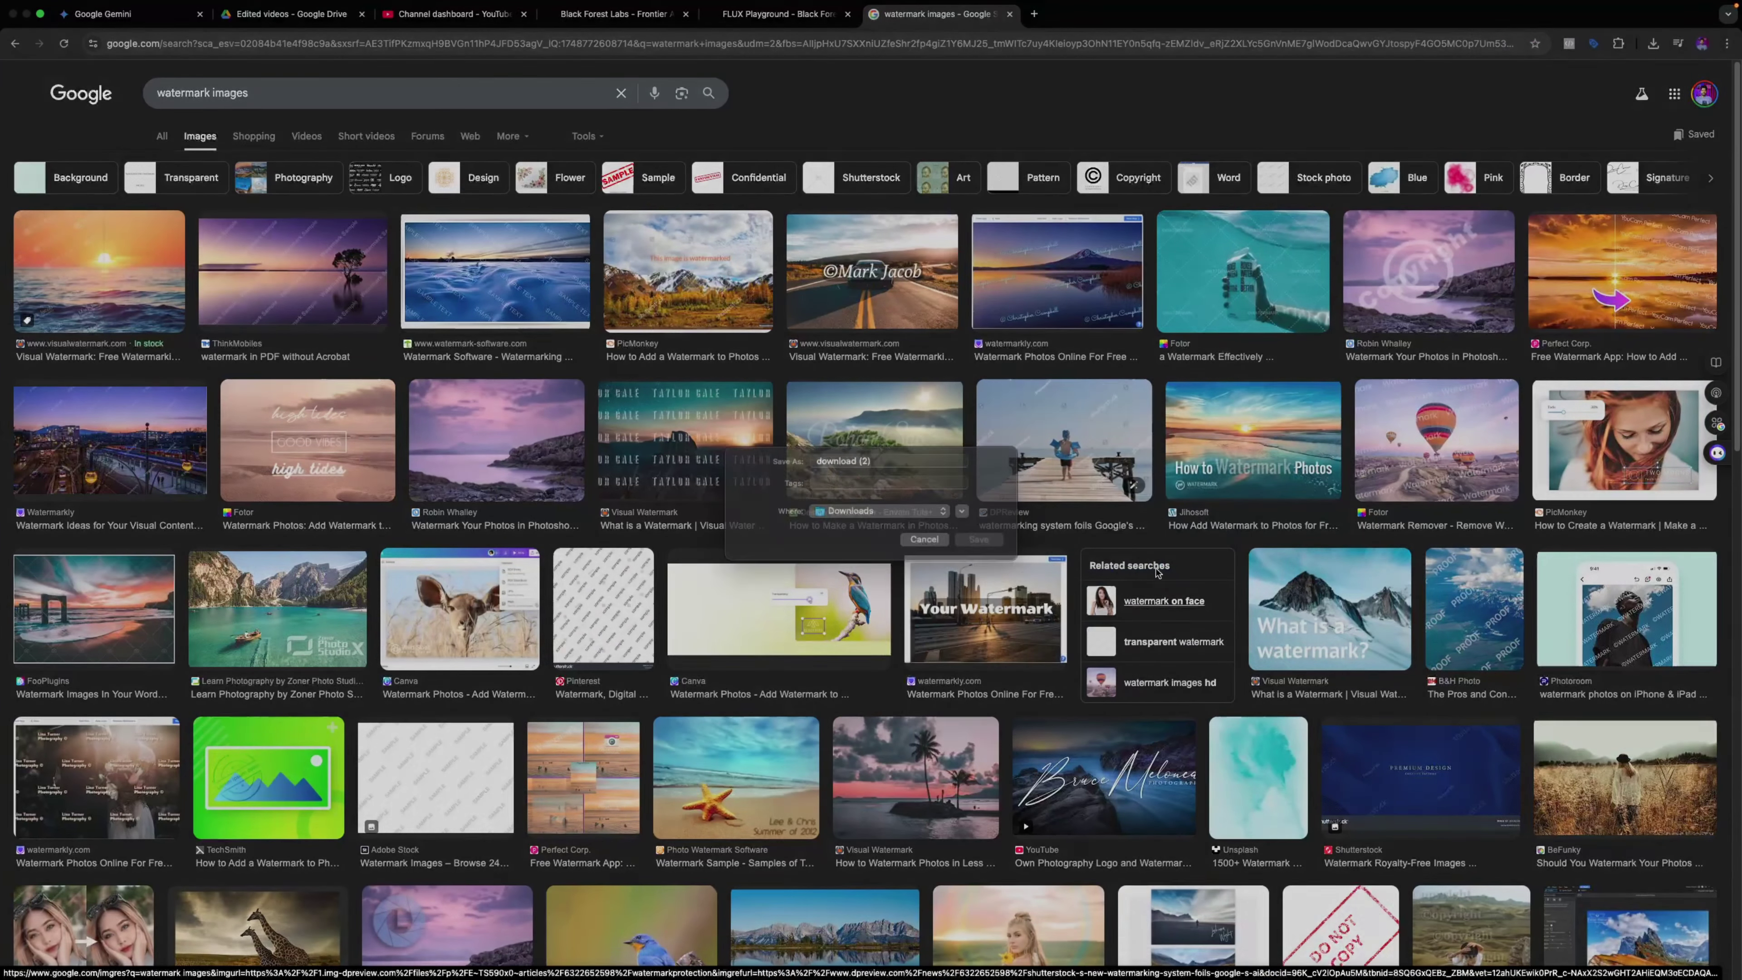
pyautogui.click(992, 558)
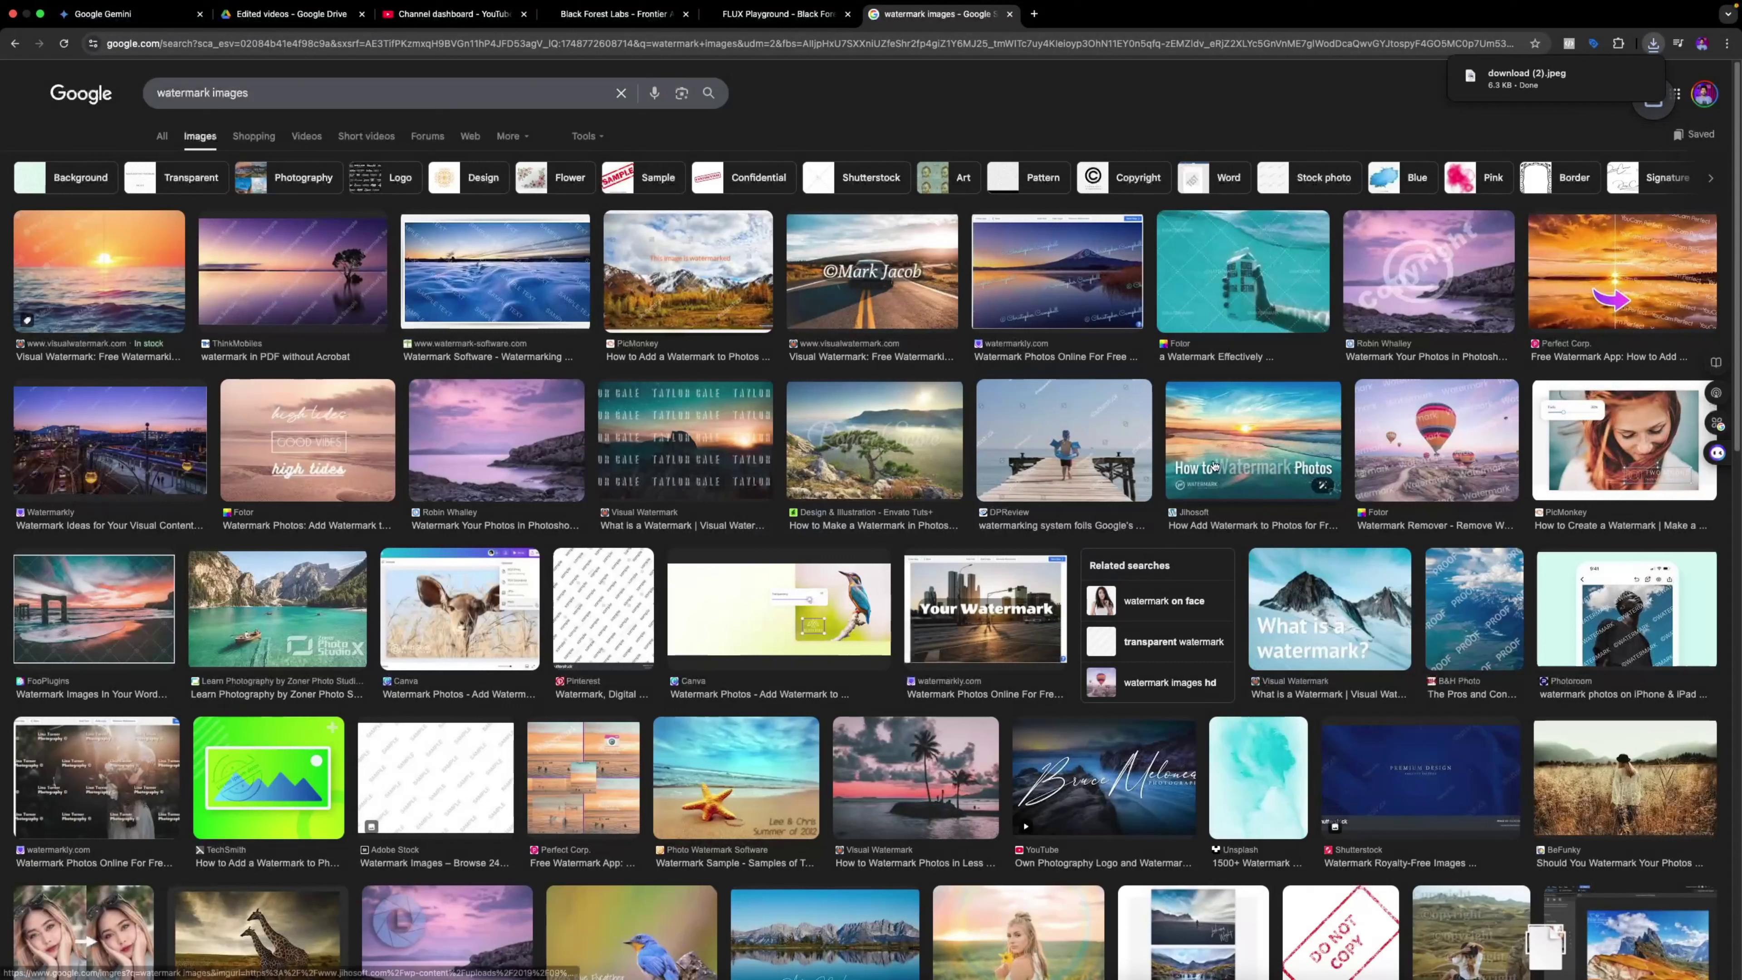
# Switch back to FLUX Playground, start a new edit and load the watermarked pier image
pyautogui.click(755, 19)
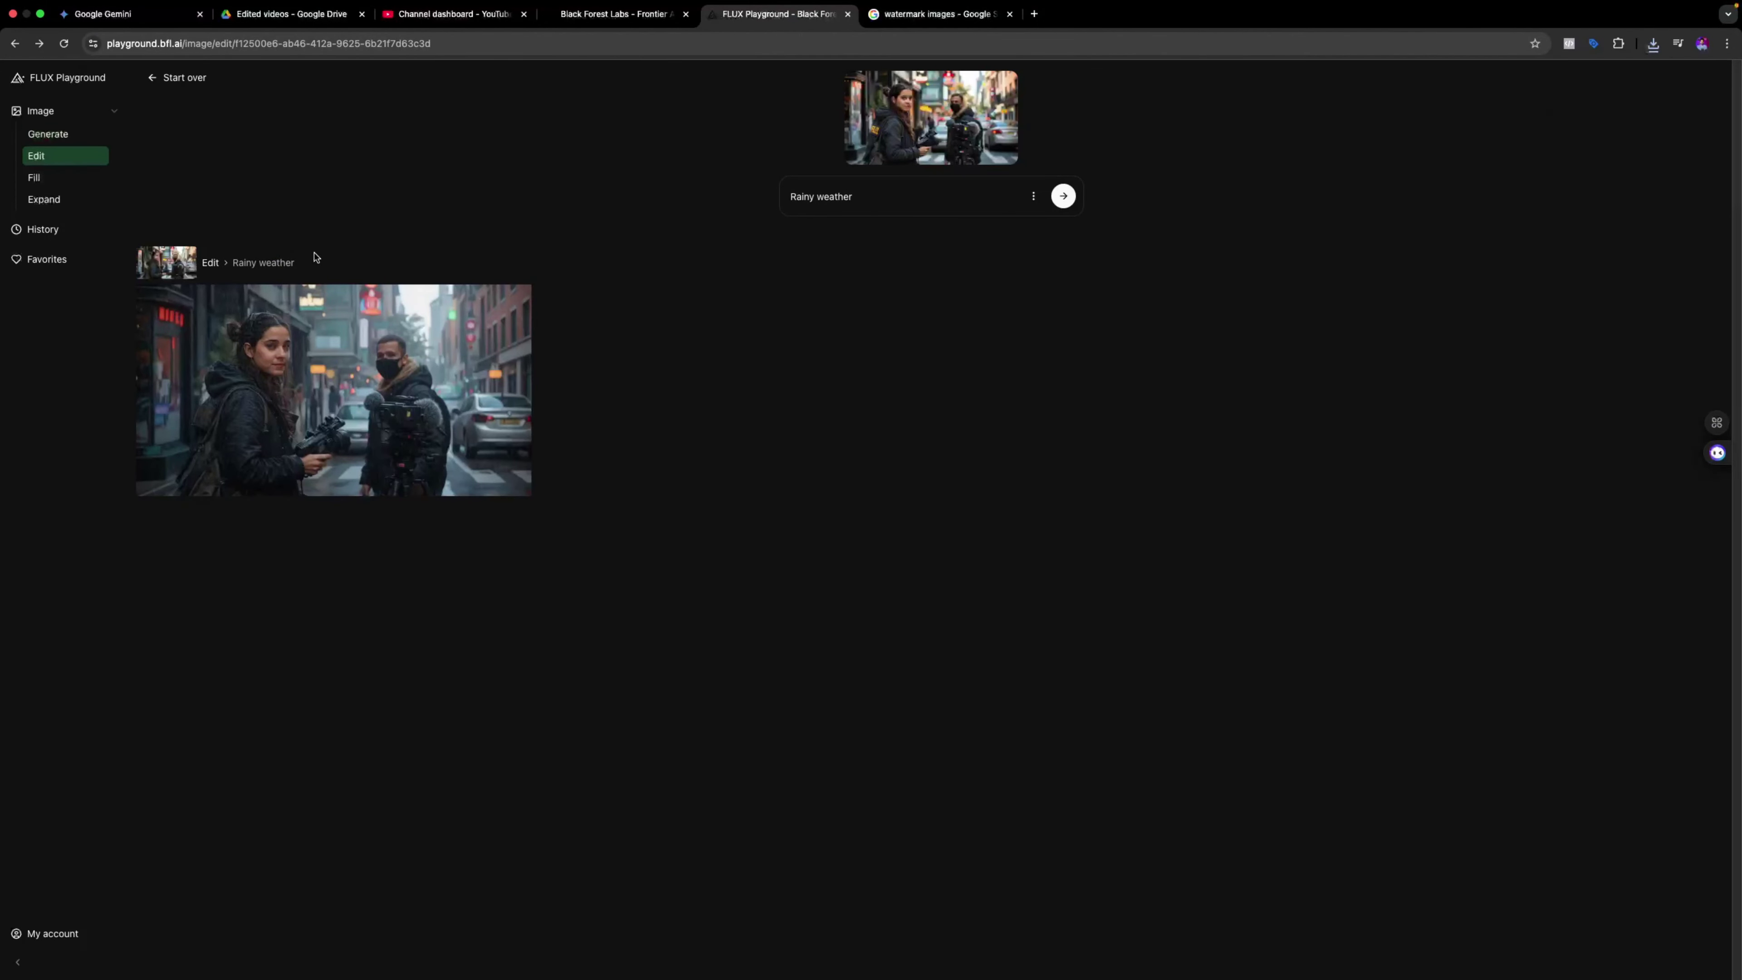
pyautogui.click(159, 78)
pyautogui.press('super+v')
# Submit the pier image for editing with the prompt "Remove the watermarks"
pyautogui.write('Remo')
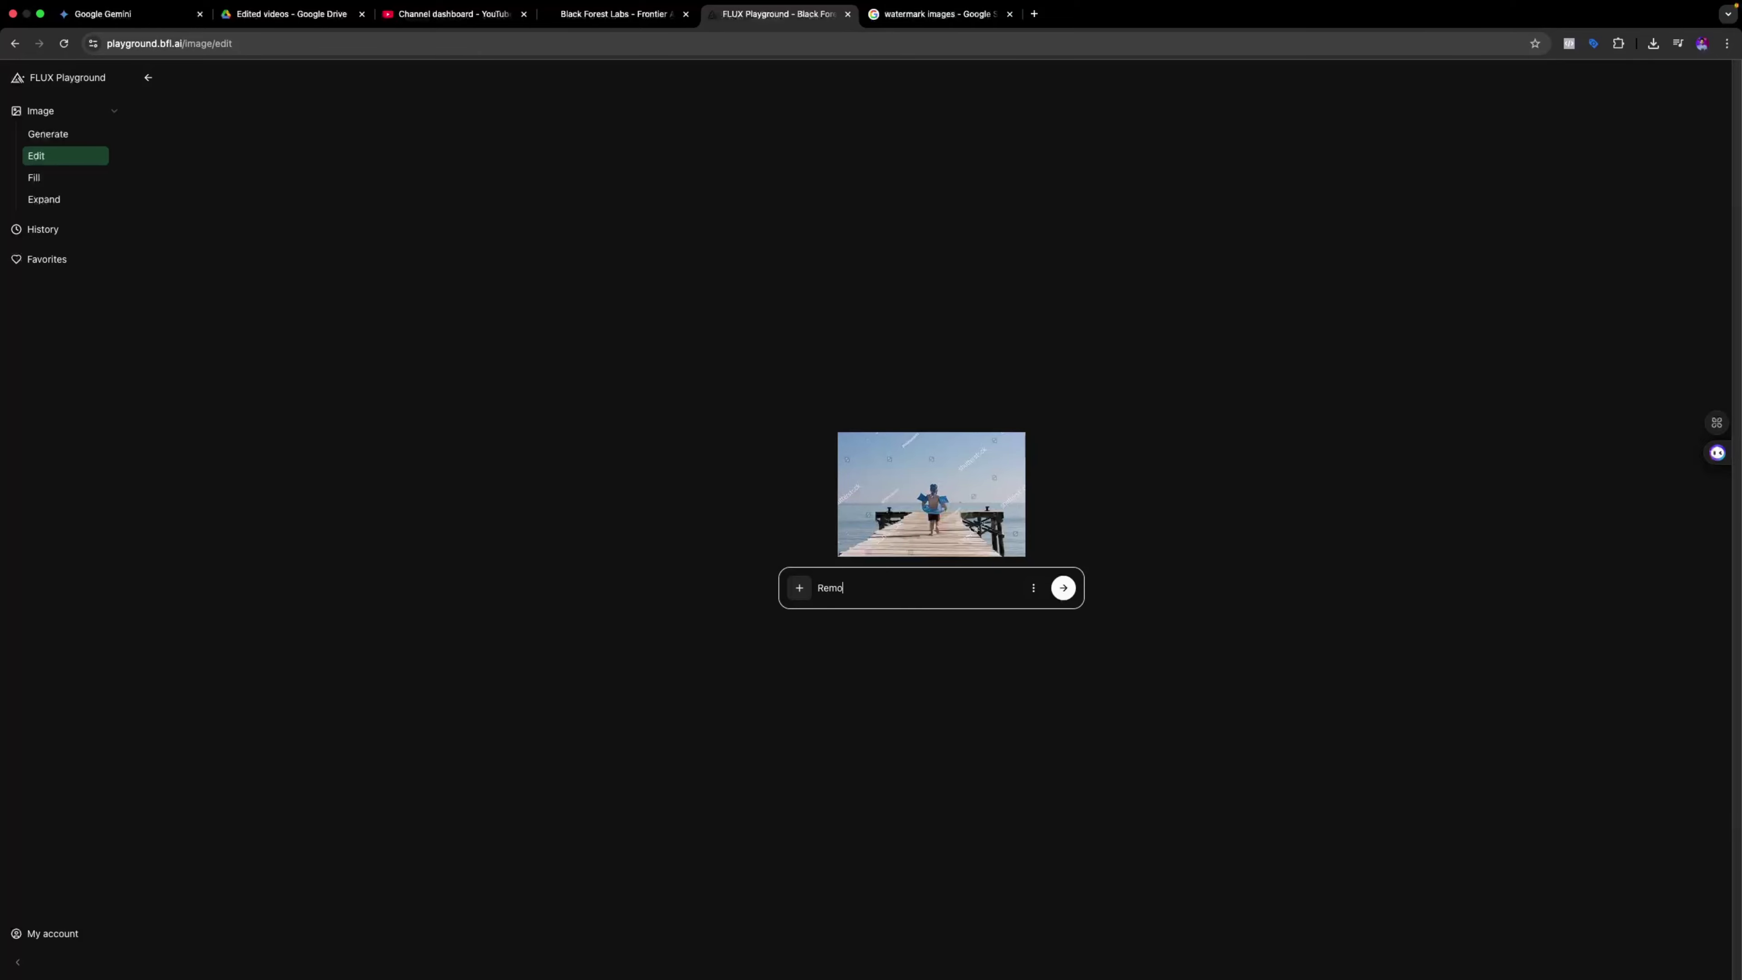
pyautogui.write('ve the watermarkd')
pyautogui.press('BackSpace')
pyautogui.write('s')
pyautogui.click(1069, 597)
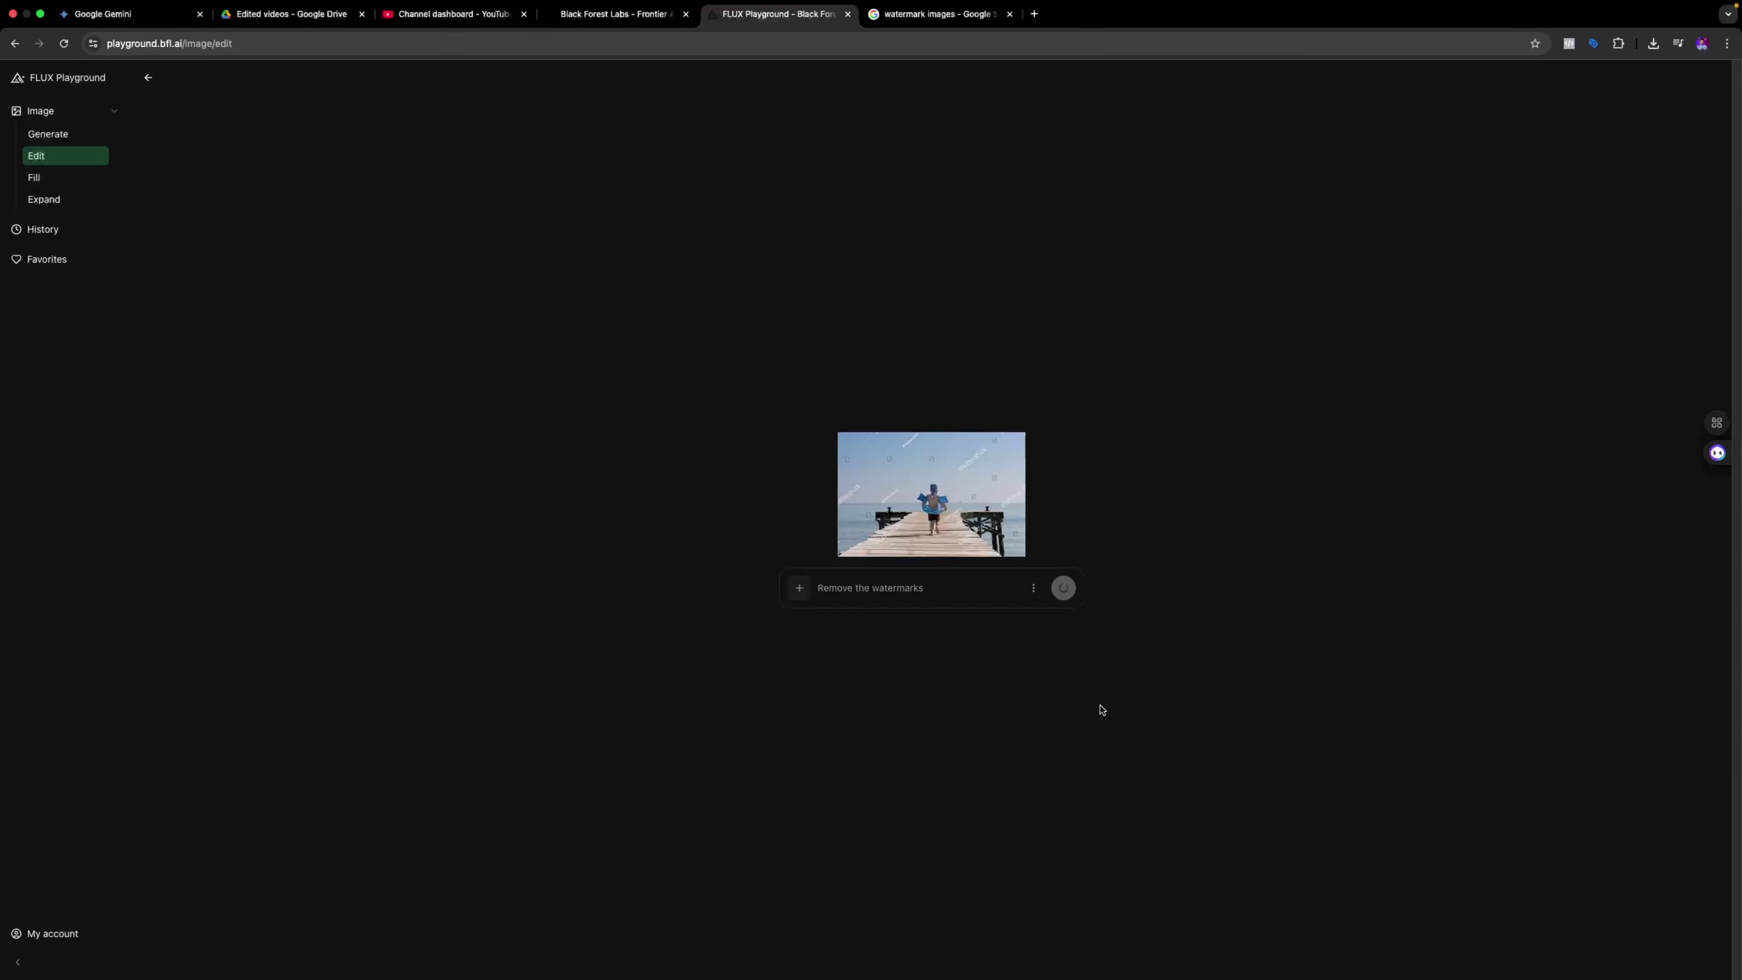